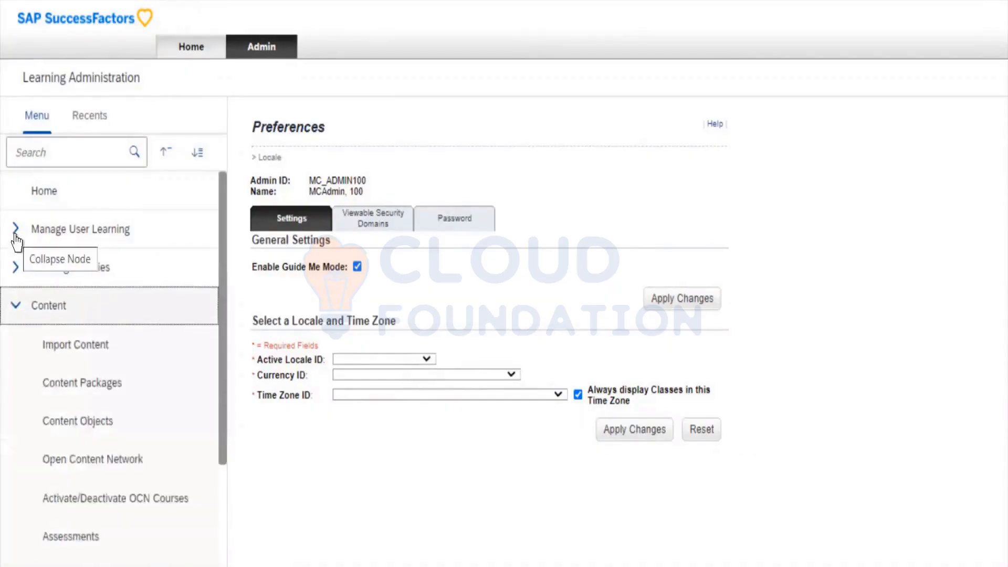
# Expand and collapse the Content and Learning Activities groups to examine the entries they contain
pyautogui.click(16, 305)
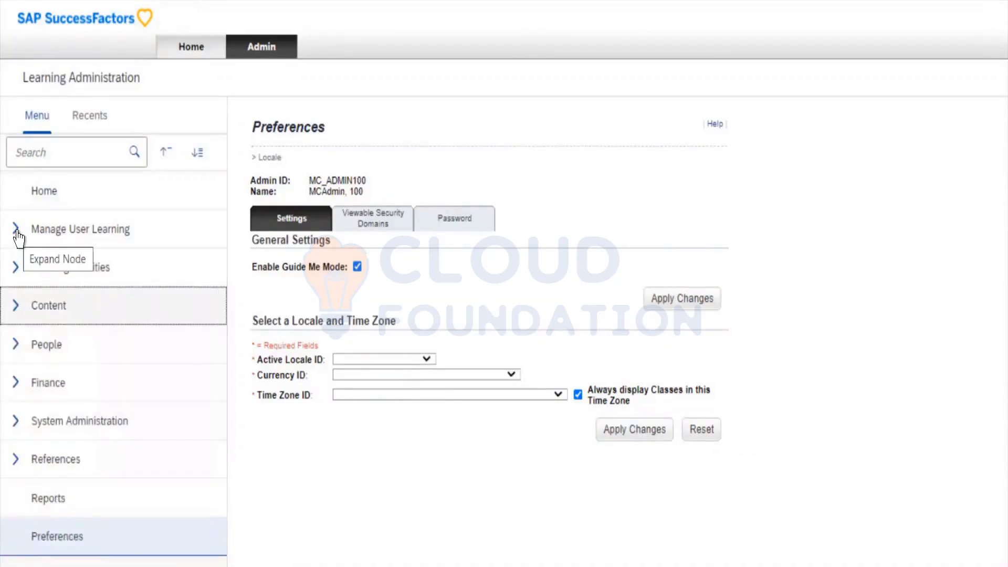
pyautogui.click(15, 305)
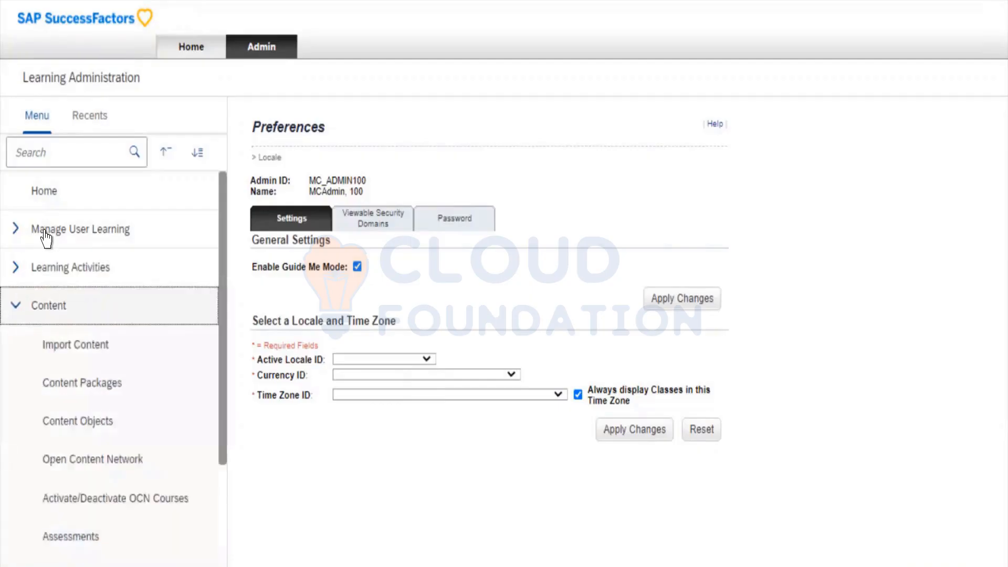
pyautogui.click(16, 305)
pyautogui.click(44, 305)
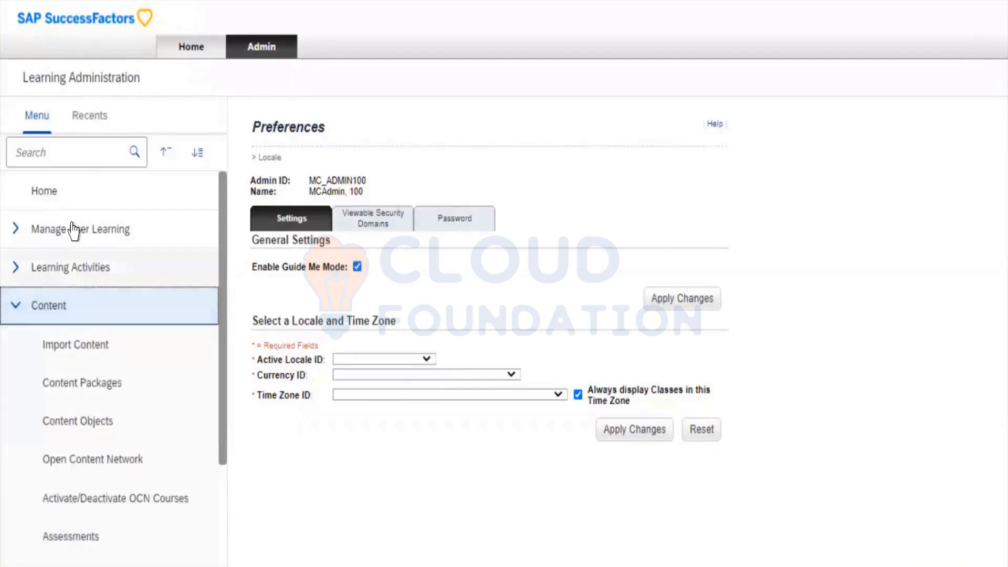
pyautogui.doubleClick(73, 267)
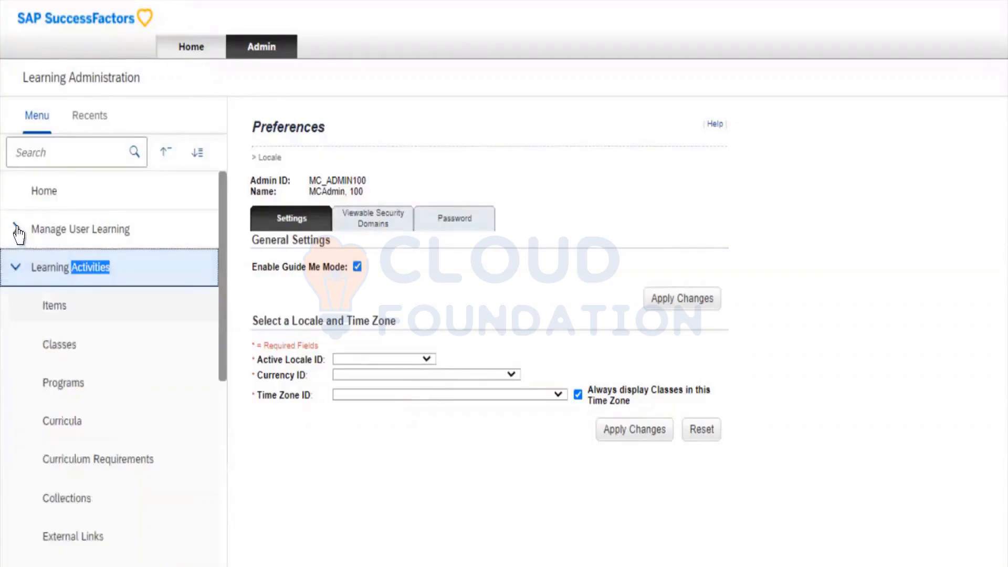
pyautogui.click(42, 267)
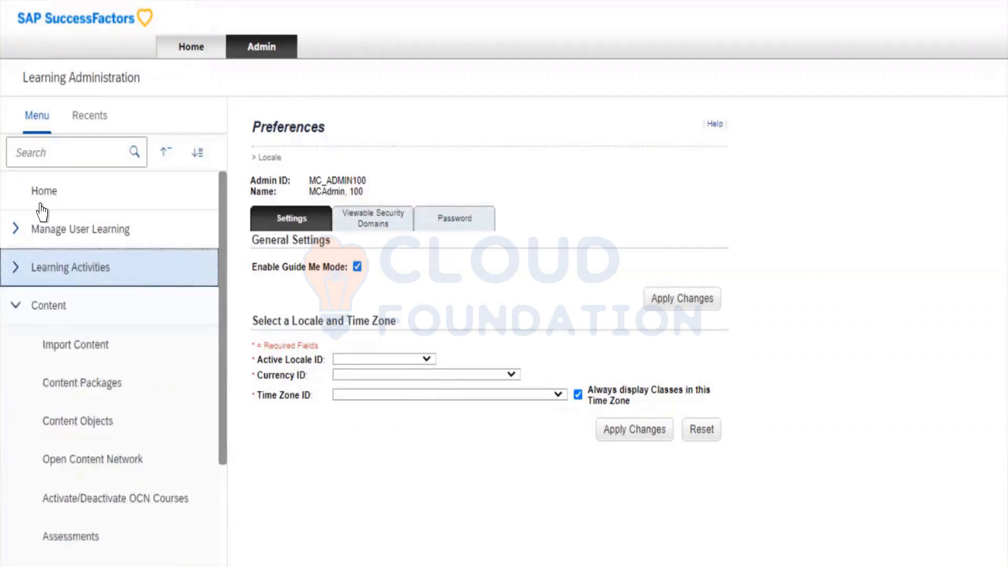
pyautogui.click(43, 267)
pyautogui.click(180, 268)
pyautogui.click(171, 268)
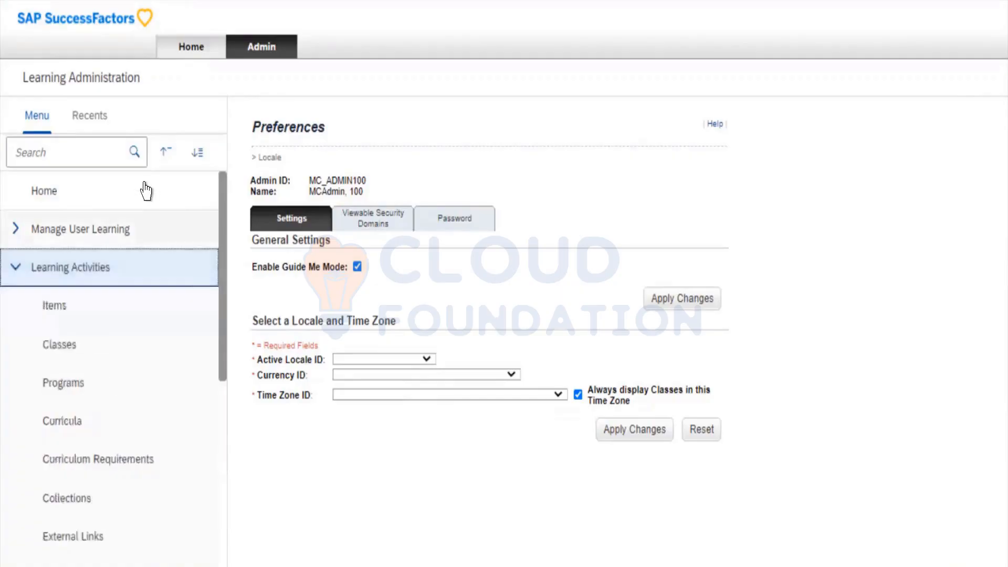
# Expand Manage User Learning, look through its entries, and collapse it
pyautogui.click(146, 229)
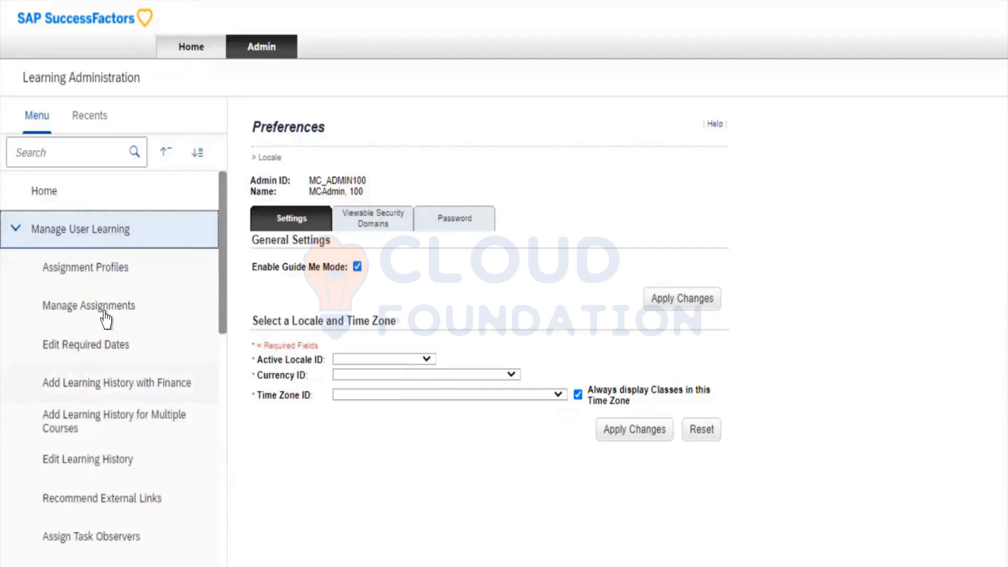
pyautogui.scroll(-3, 111, 351)
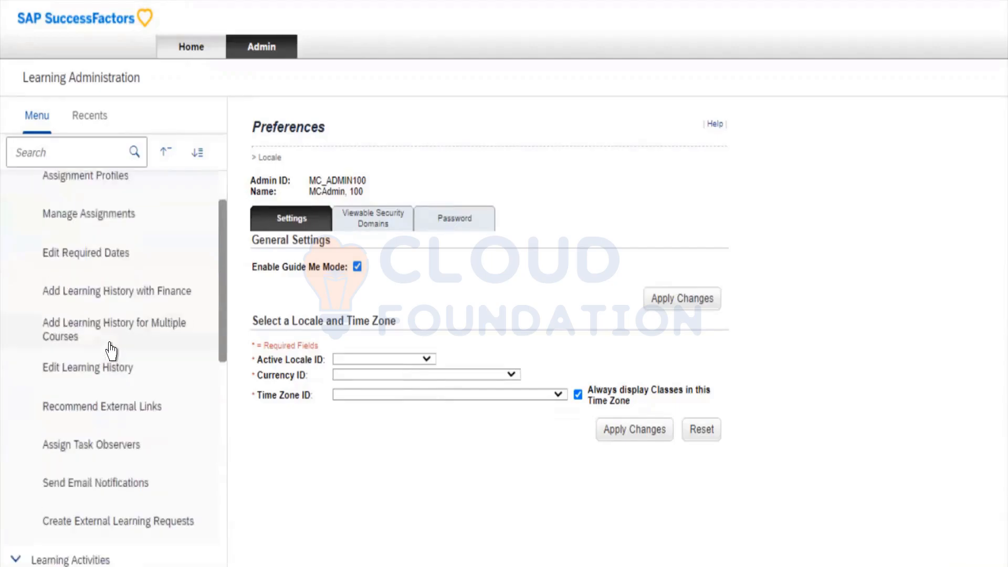
pyautogui.scroll(3, 110, 351)
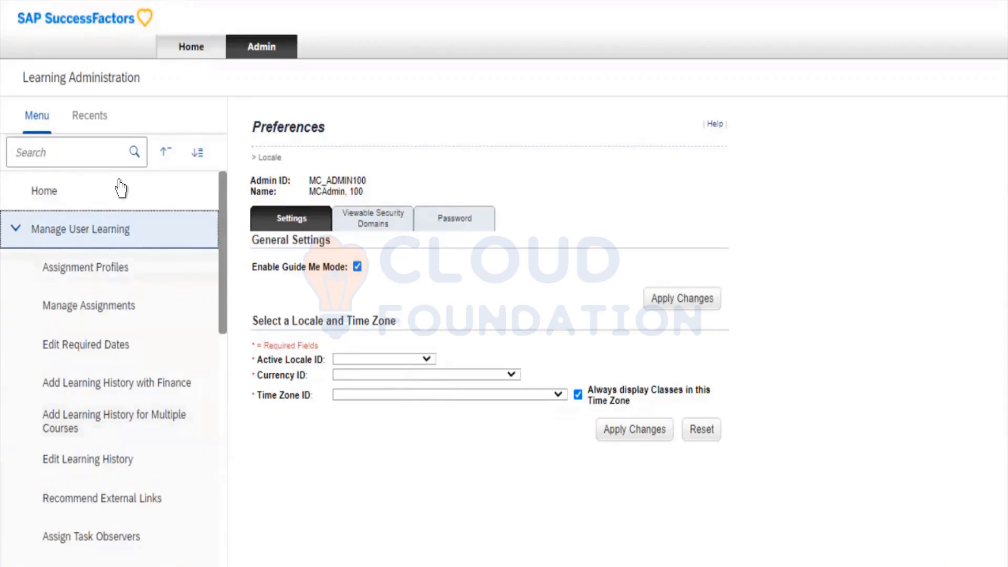
pyautogui.click(113, 220)
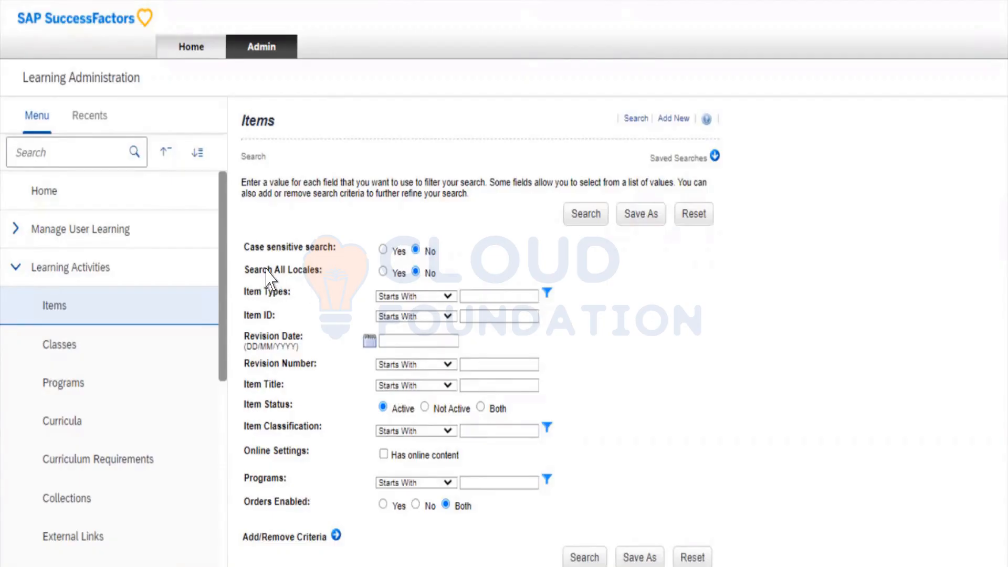
pyautogui.moveTo(286, 271); pyautogui.dragTo(310, 270)
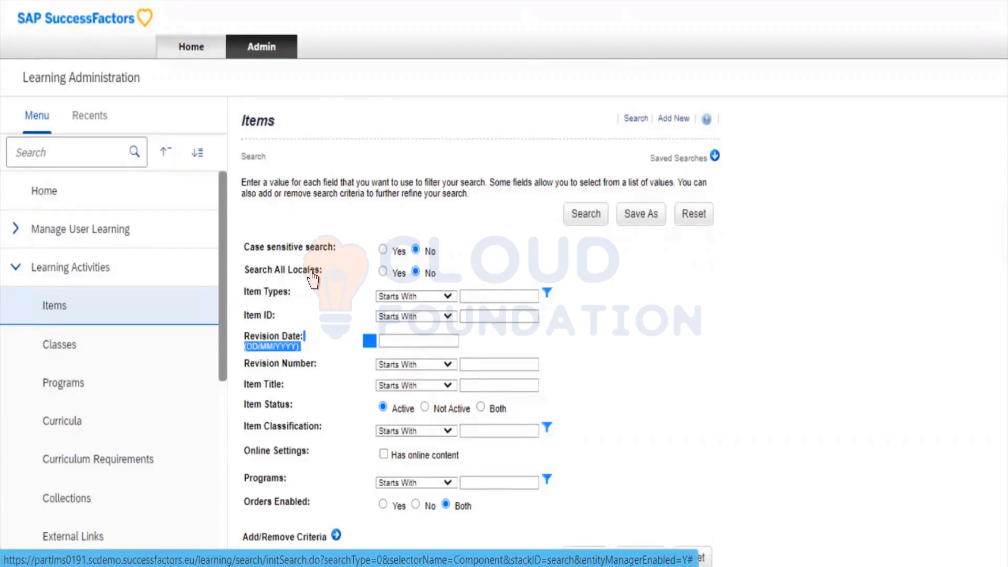
pyautogui.click(334, 286)
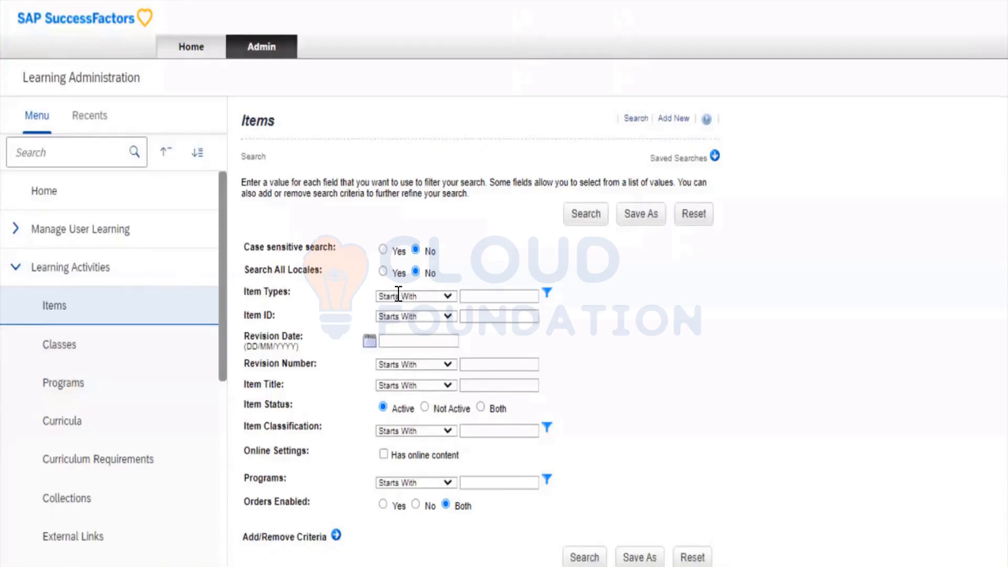
pyautogui.click(500, 364)
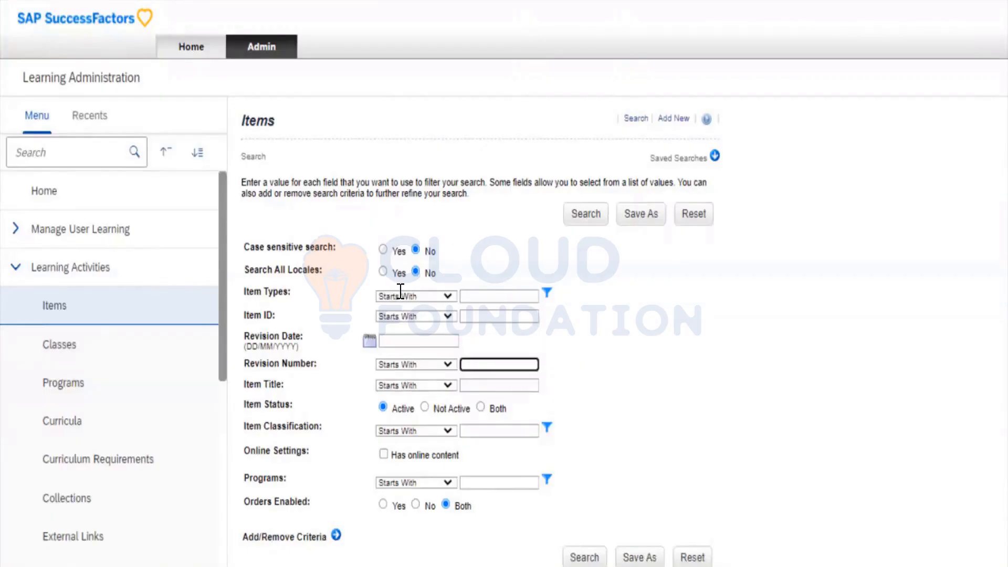
pyautogui.click(500, 296)
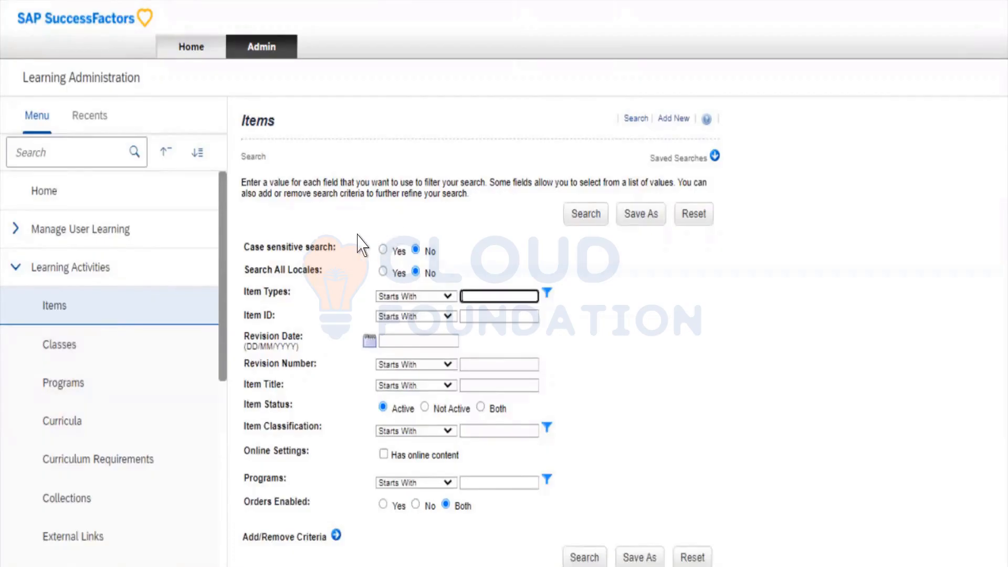
# Set the Item Types search criterion to Starts With "SAp"
pyautogui.click(415, 297)
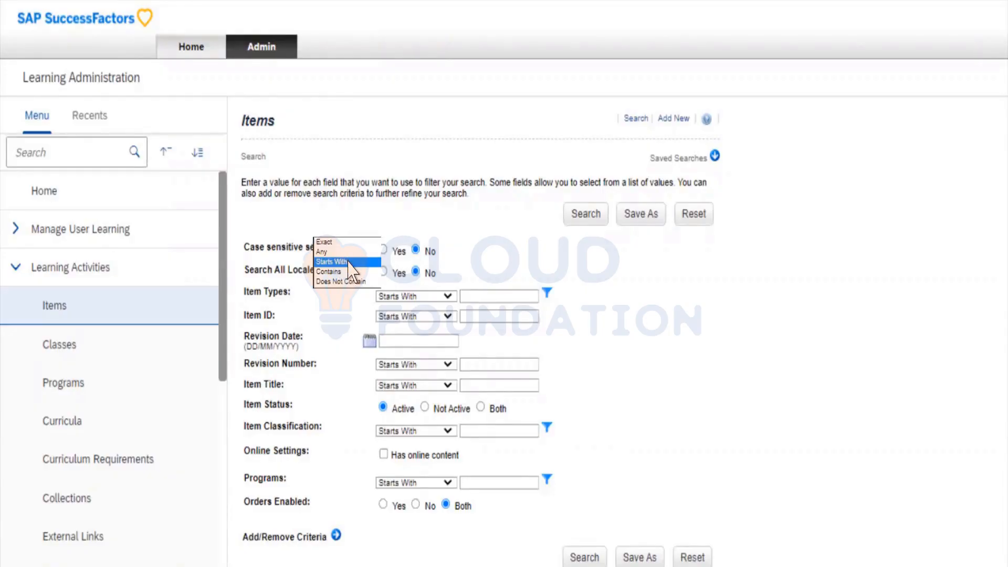
pyautogui.click(348, 261)
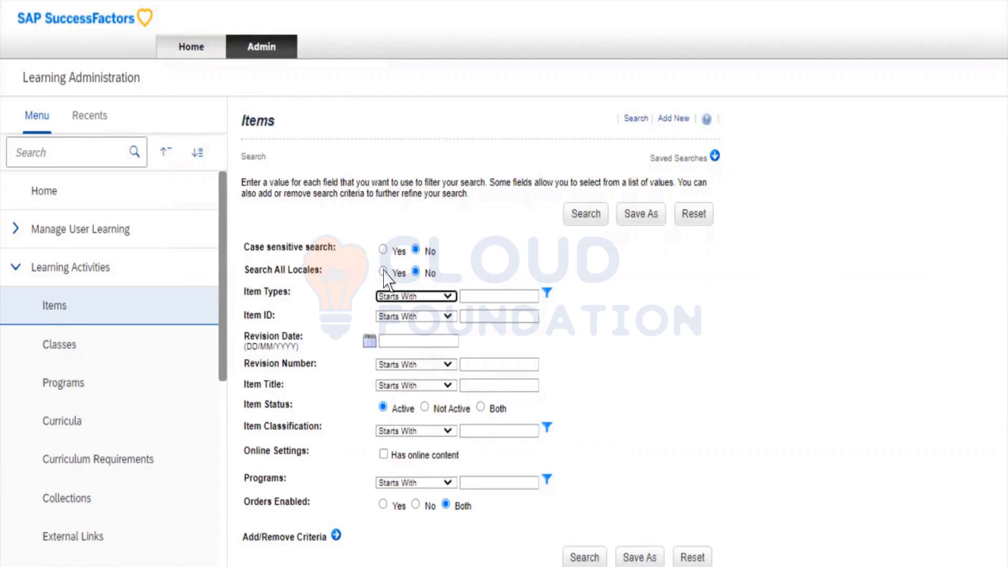
pyautogui.click(478, 294)
pyautogui.click(388, 228)
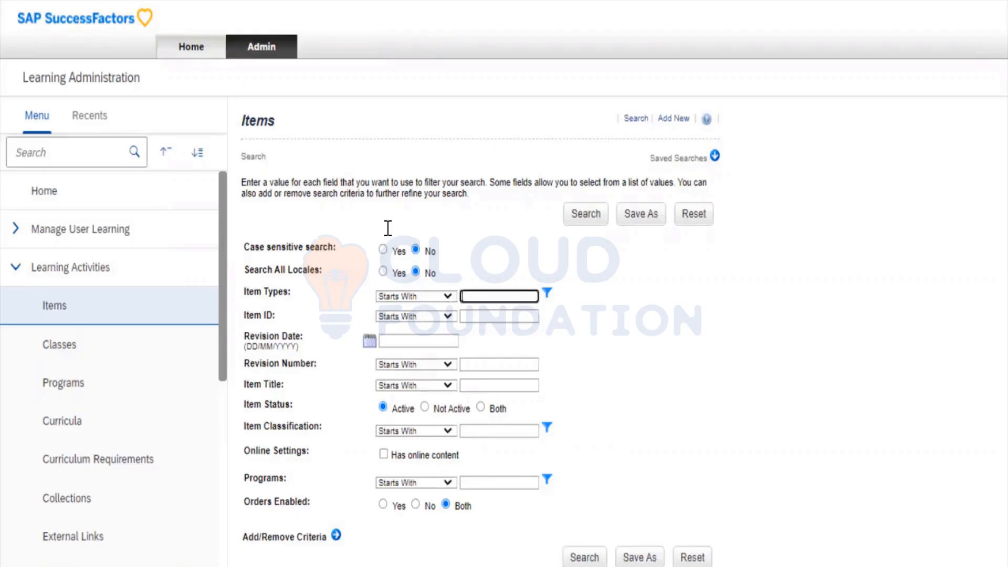
pyautogui.write('SAp')
# Set Search All Locales to No and change the Item Types condition to Contains
pyautogui.click(339, 210)
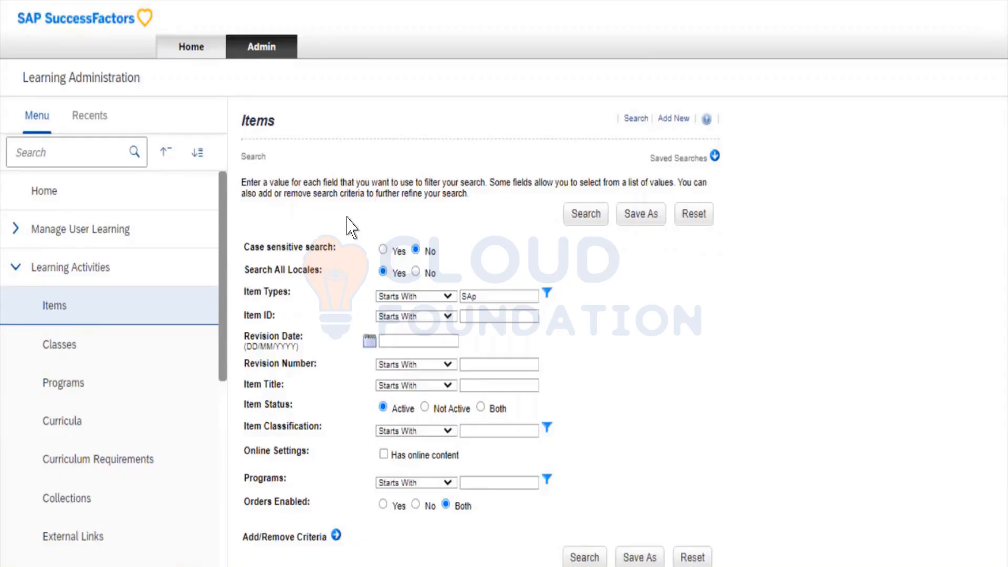
pyautogui.press('Right')
pyautogui.click(341, 236)
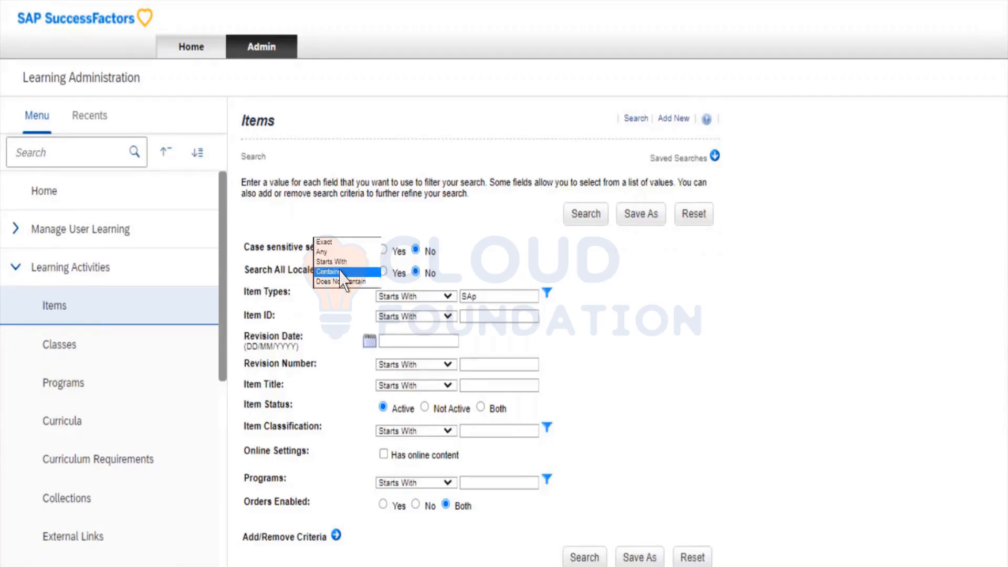
pyautogui.click(343, 272)
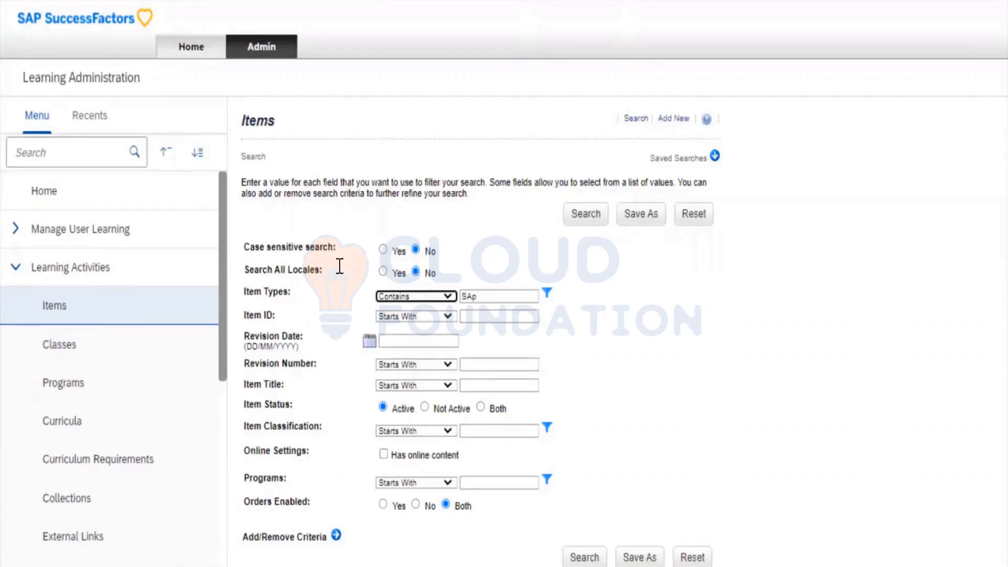
pyautogui.click(340, 266)
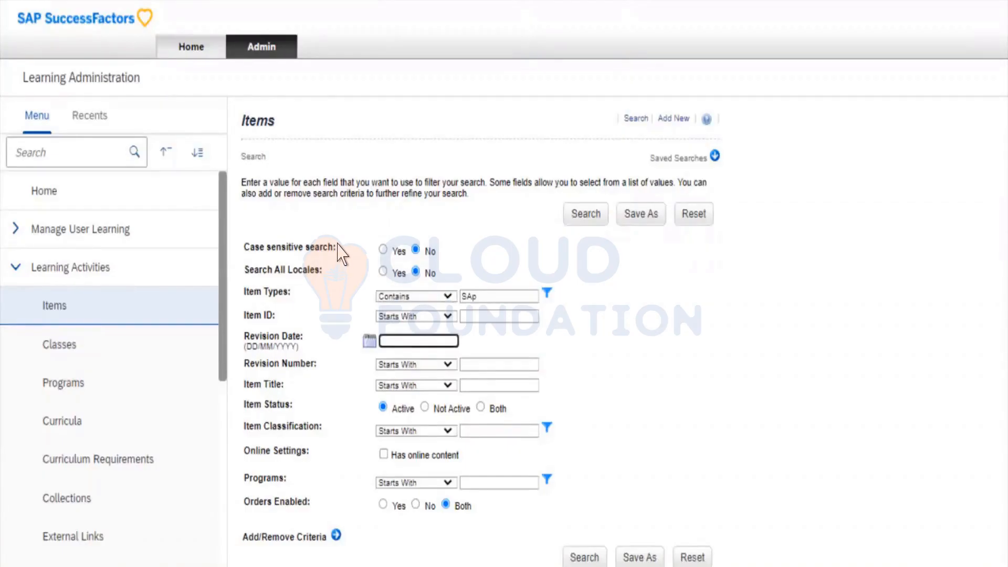
pyautogui.click(336, 235)
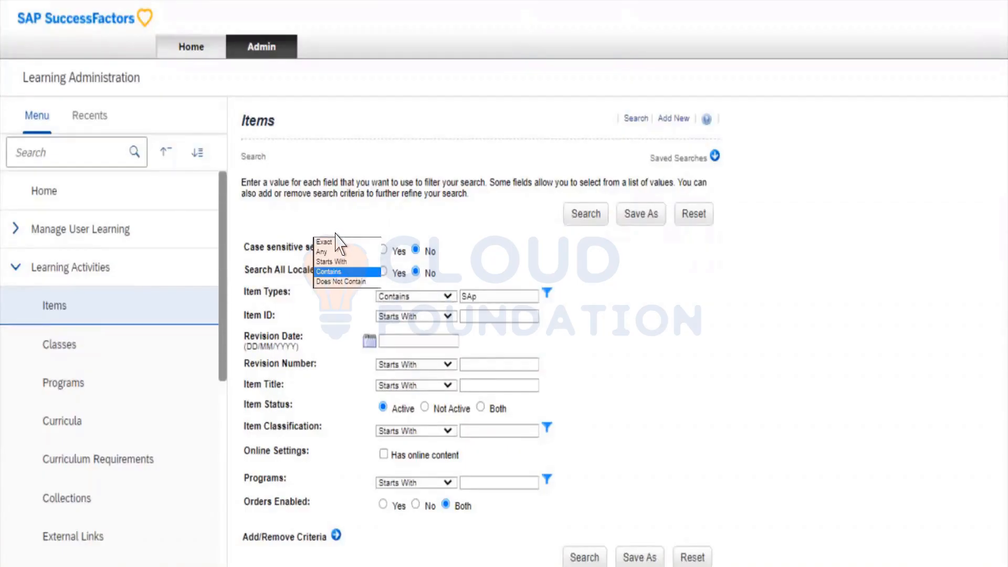
pyautogui.click(336, 272)
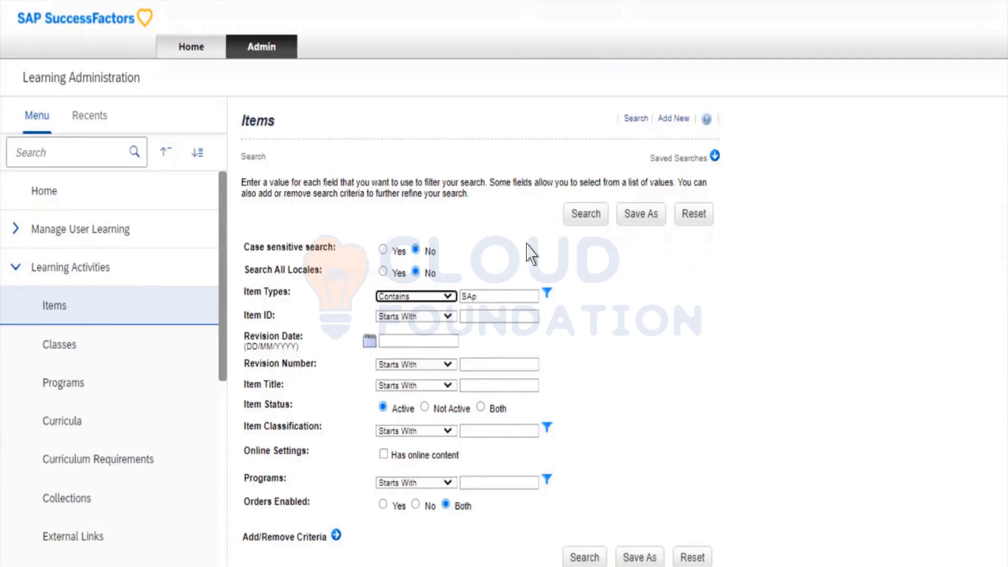
# Run the item search with the entered Item Types criterion
pyautogui.click(478, 135)
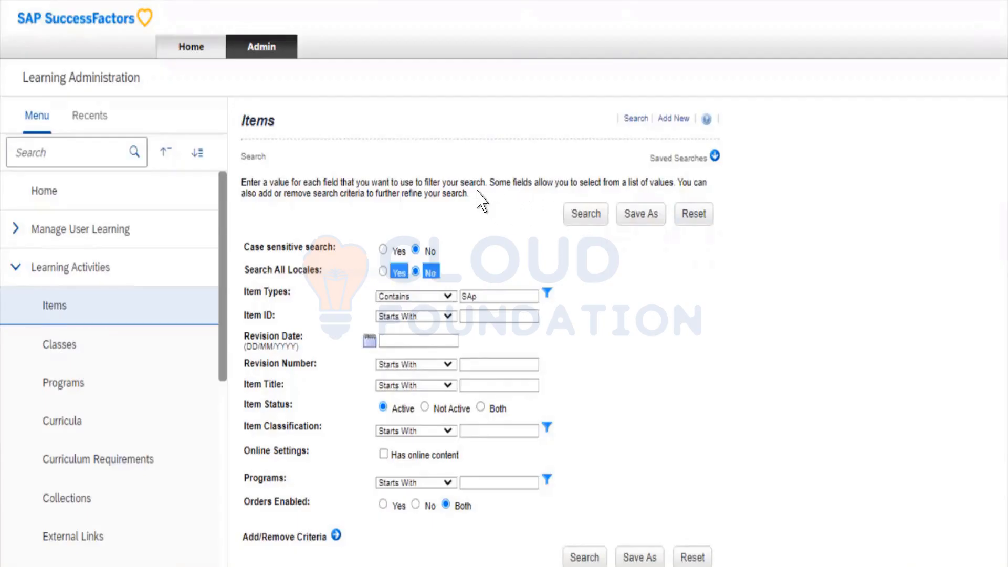
pyautogui.click(482, 200)
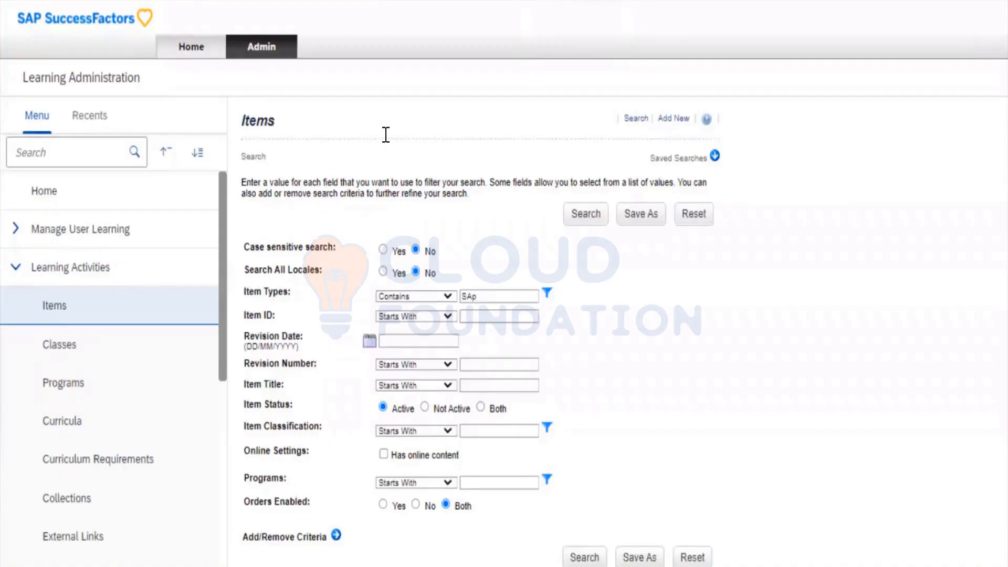
pyautogui.moveTo(499, 182); pyautogui.dragTo(506, 182)
pyautogui.click(426, 141)
pyautogui.doubleClick(581, 215)
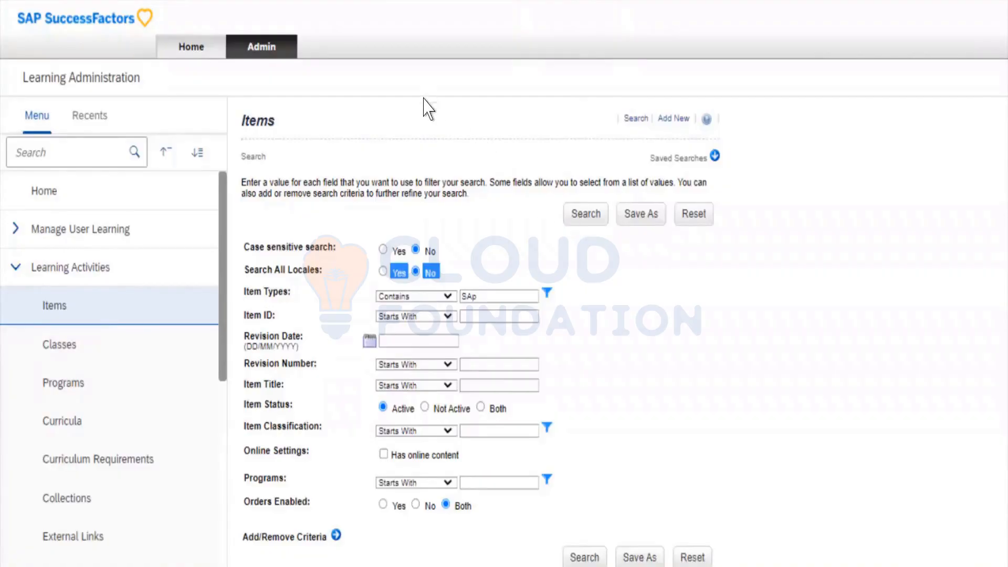
pyautogui.click(470, 139)
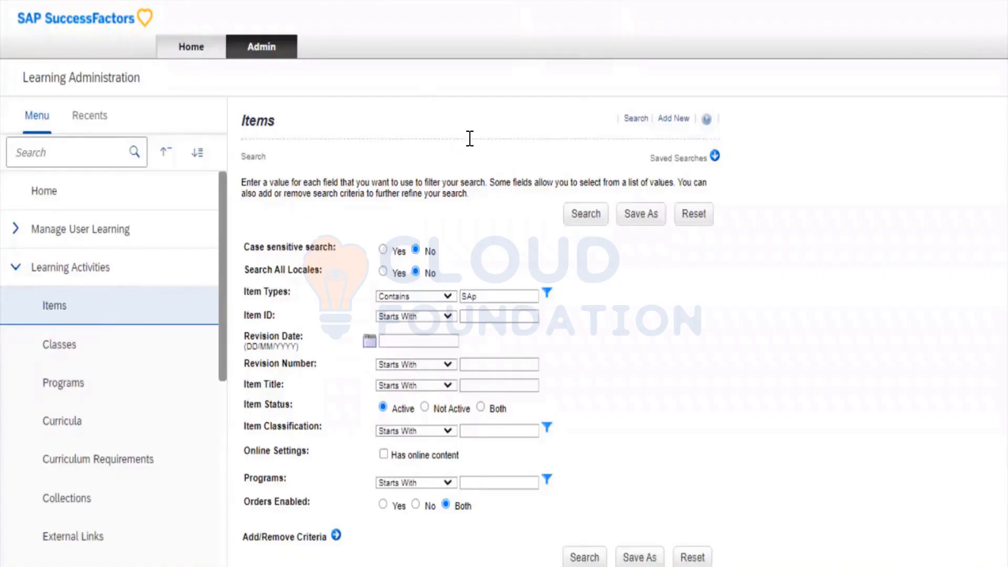
pyautogui.doubleClick(470, 139)
pyautogui.click(470, 139)
pyautogui.click(482, 163)
# Compare the listed items with the search criteria, and examine the conditions available for Item Types
pyautogui.scroll(-5, 482, 168)
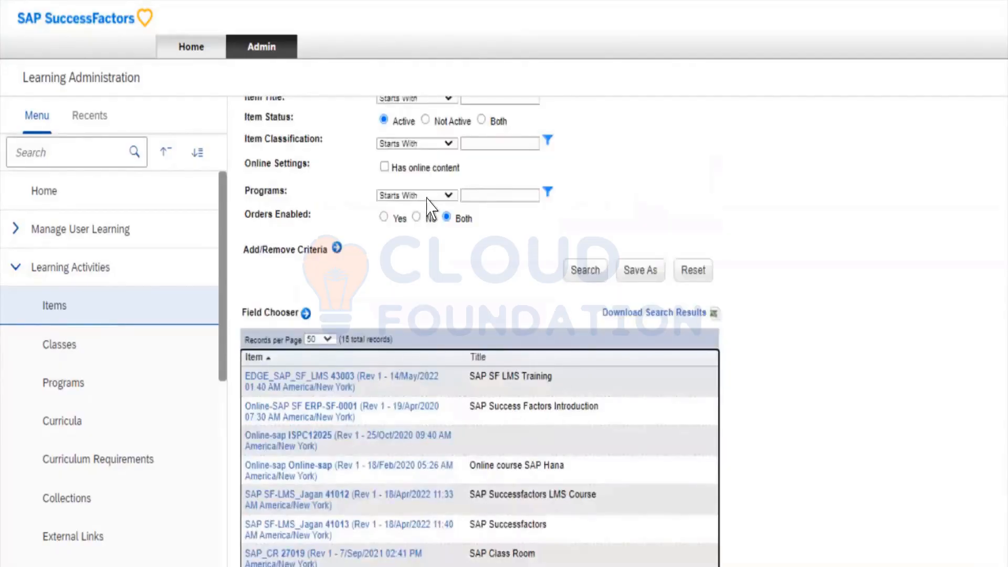
pyautogui.scroll(4, 470, 252)
pyautogui.scroll(1, 469, 252)
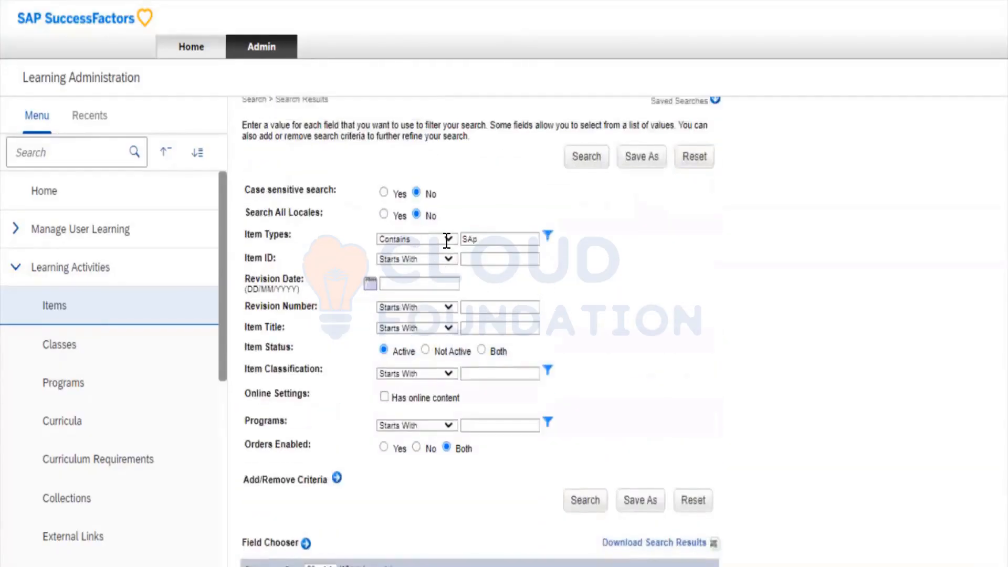
pyautogui.scroll(-8, 676, 288)
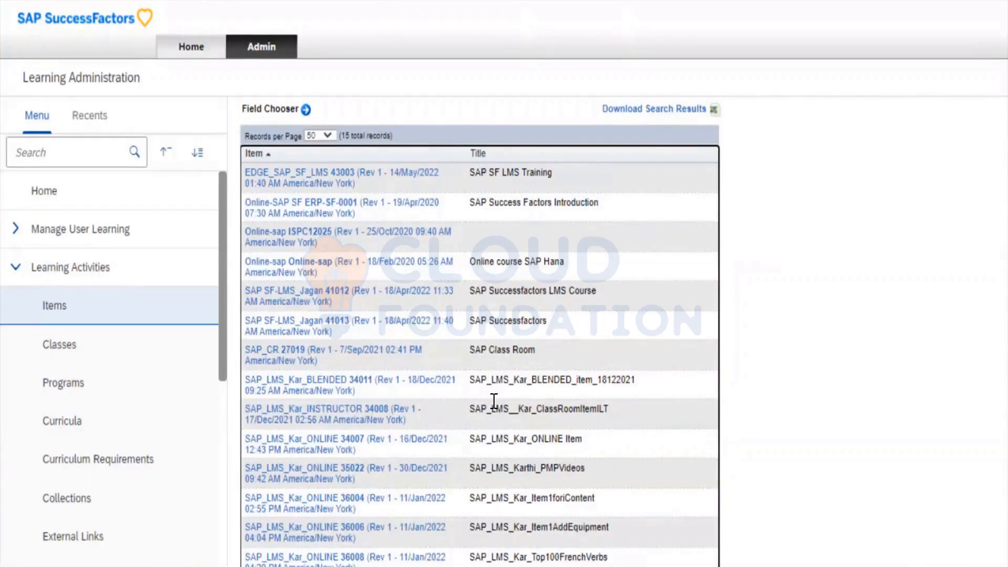
pyautogui.scroll(10, 494, 402)
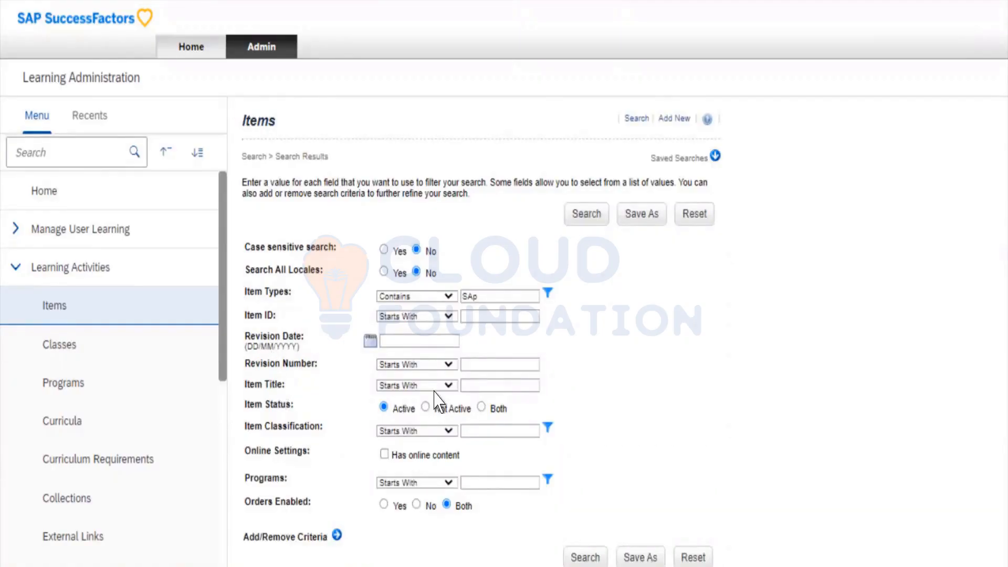
pyautogui.scroll(-10, 670, 479)
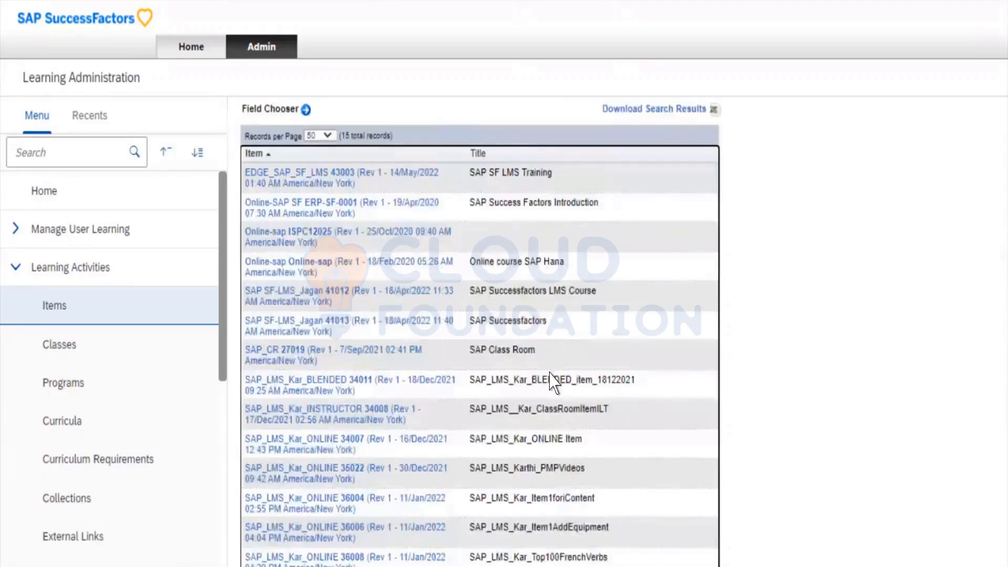
pyautogui.scroll(10, 557, 436)
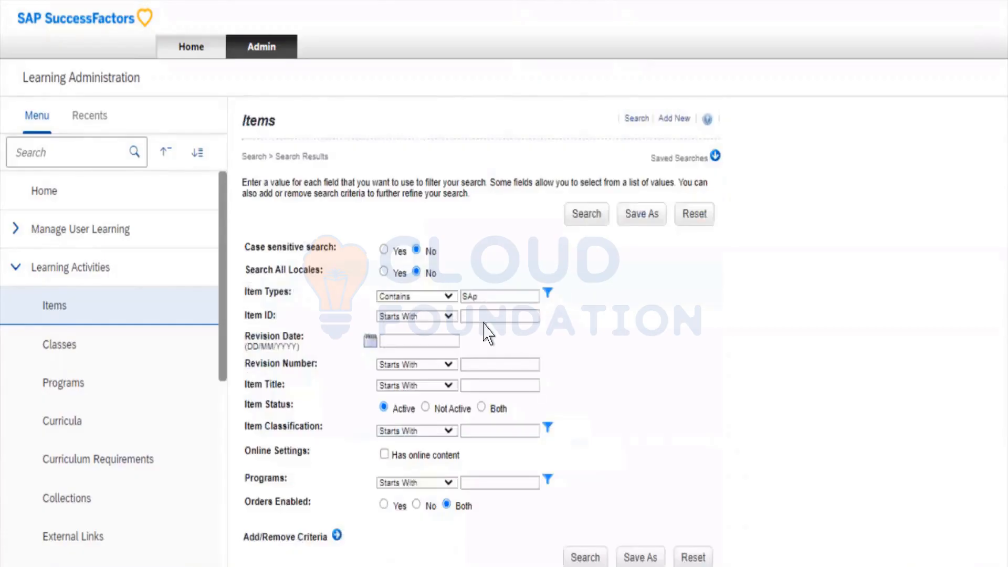
pyautogui.click(335, 236)
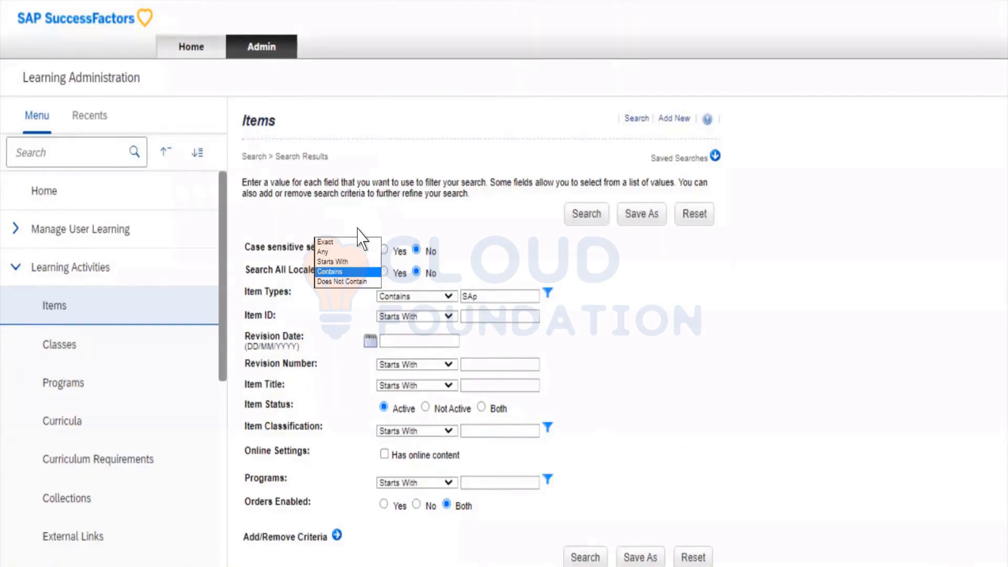
pyautogui.click(358, 228)
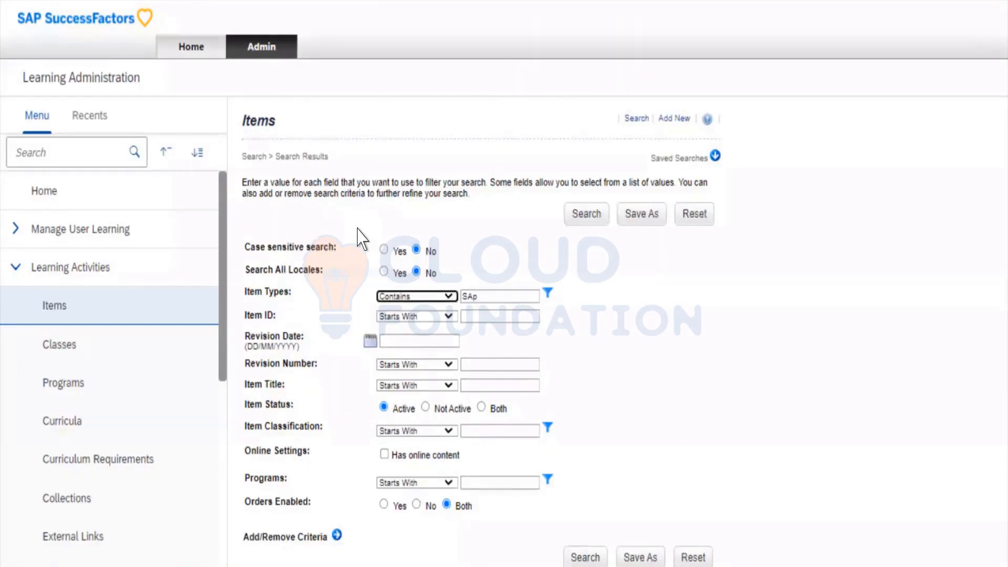
# Clear the Item Types value and set its condition to Any
pyautogui.press('Tab')
pyautogui.press('BackSpace')
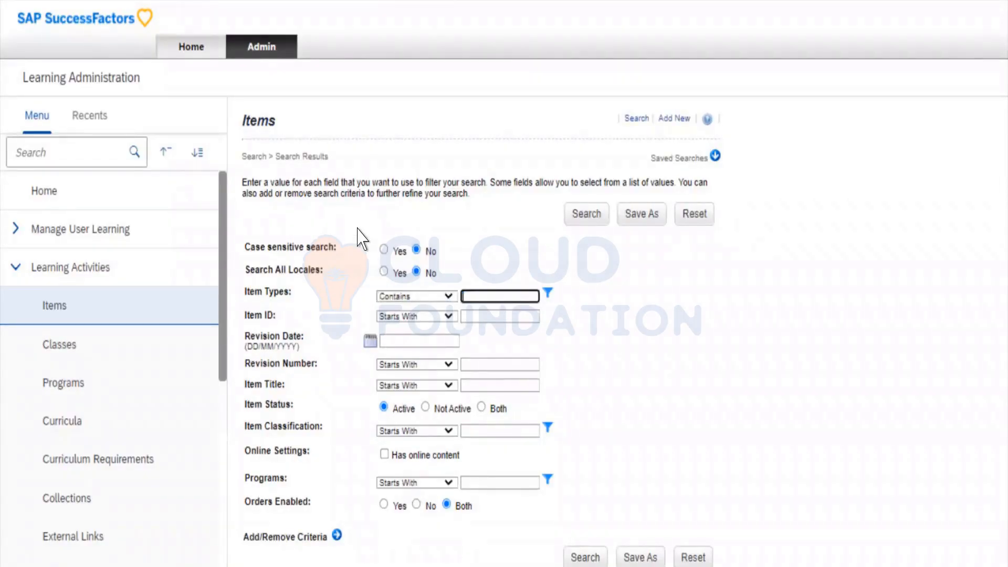
pyautogui.click(334, 228)
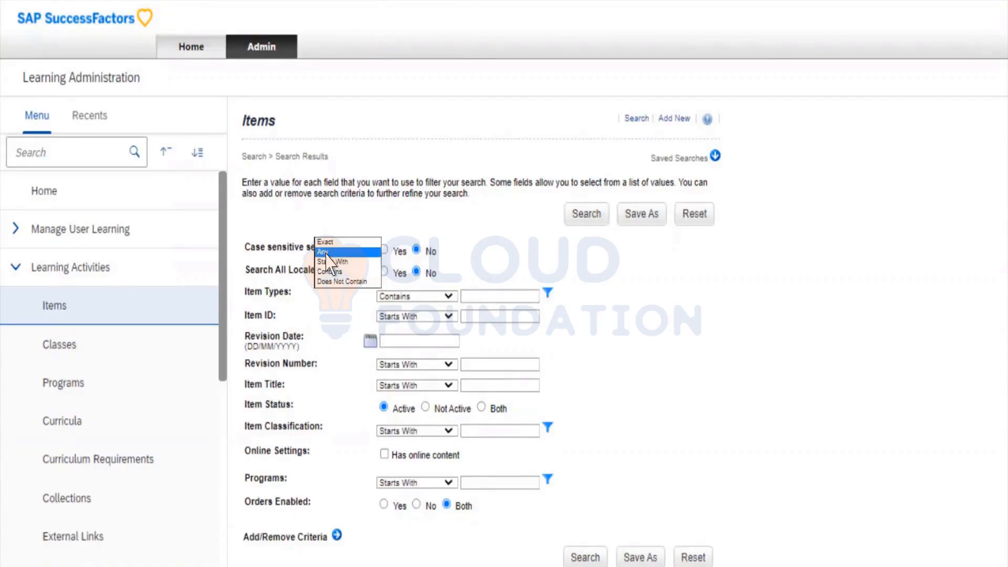
pyautogui.click(326, 253)
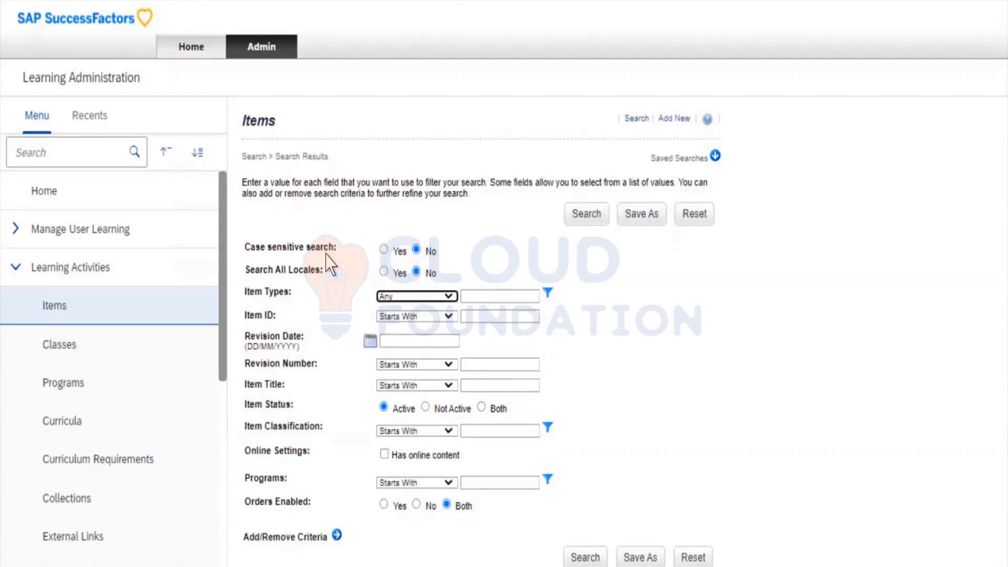
pyautogui.click(455, 184)
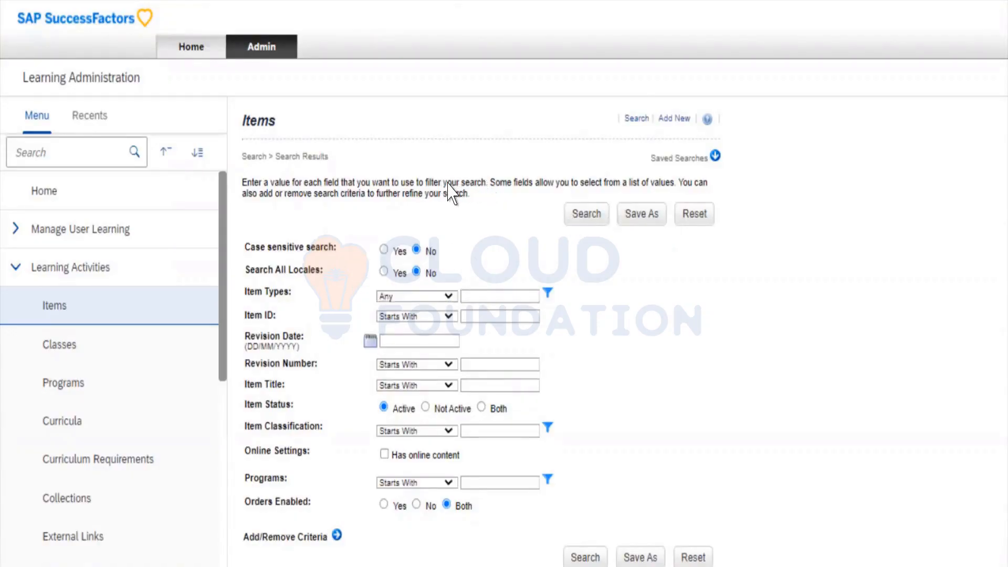
pyautogui.doubleClick(438, 182)
pyautogui.click(438, 182)
# Run the item search and look through the listed items and the paging and download options
pyautogui.click(586, 213)
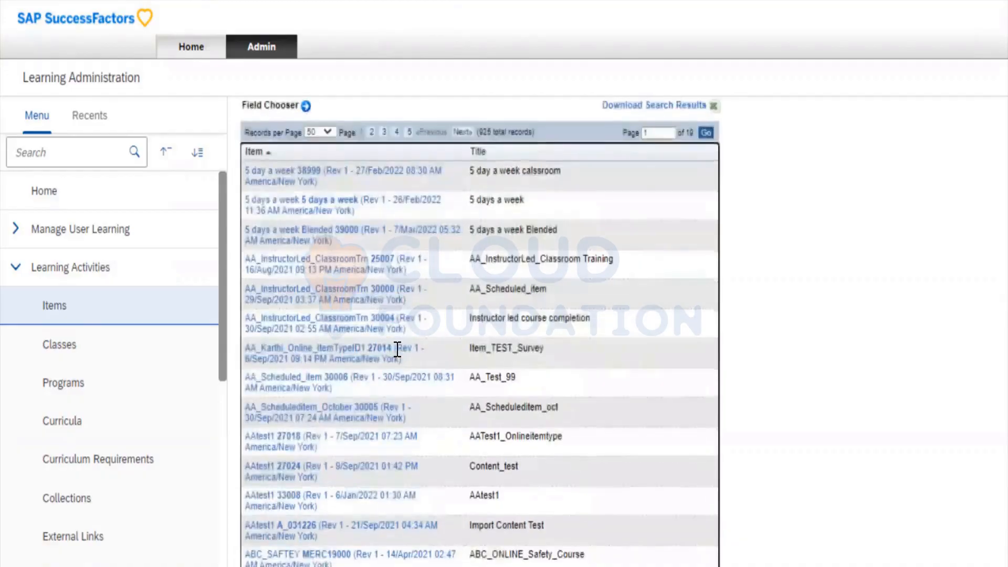
pyautogui.scroll(-5, 398, 351)
pyautogui.scroll(10, 399, 355)
pyautogui.scroll(-5, 396, 355)
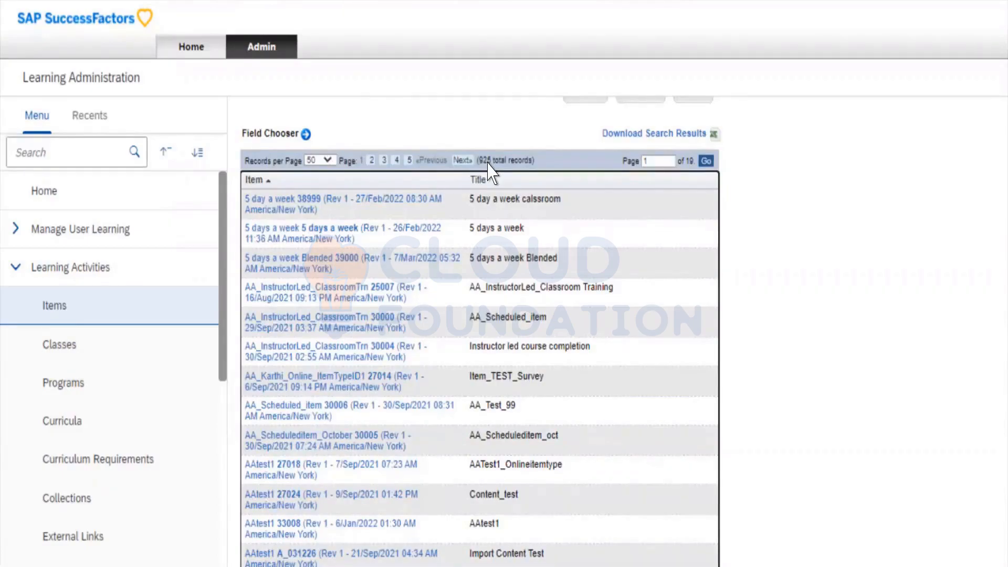
pyautogui.scroll(3, 491, 171)
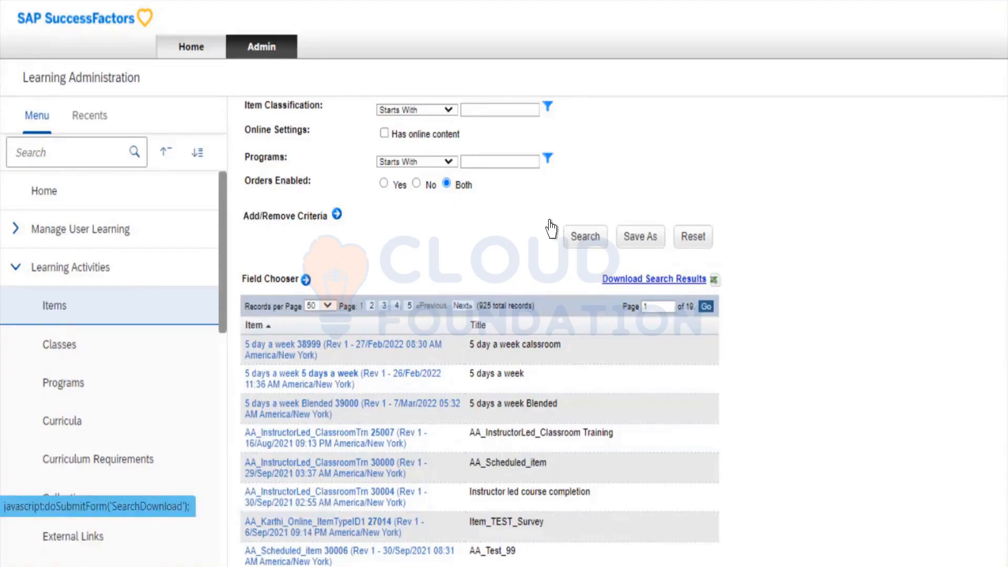
pyautogui.scroll(-5, 496, 251)
pyautogui.scroll(10, 496, 251)
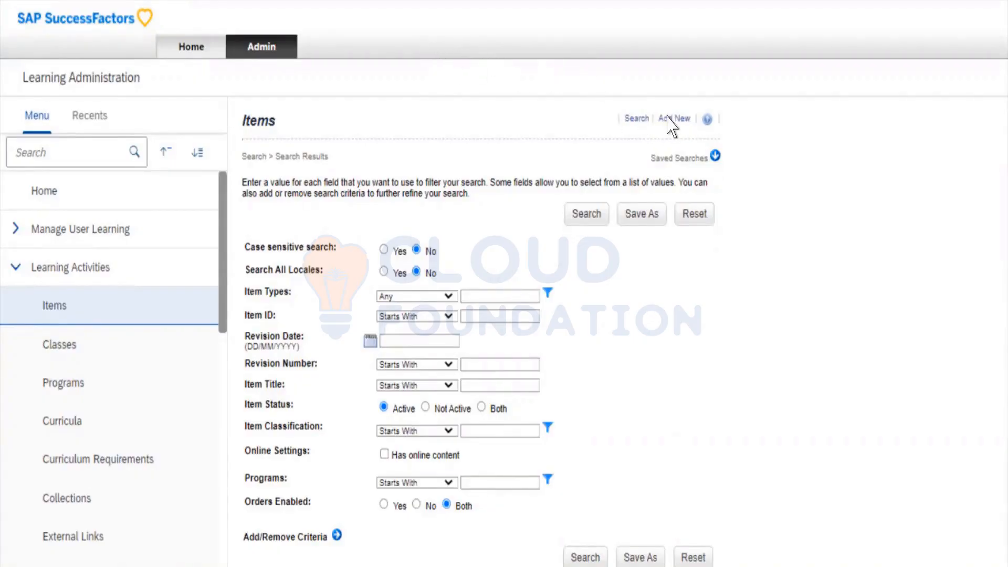
# Start adding a new item and examine the form's sections, from Course Information through Registration, Assignments and Completion to Administrative Use Only
pyautogui.click(560, 91)
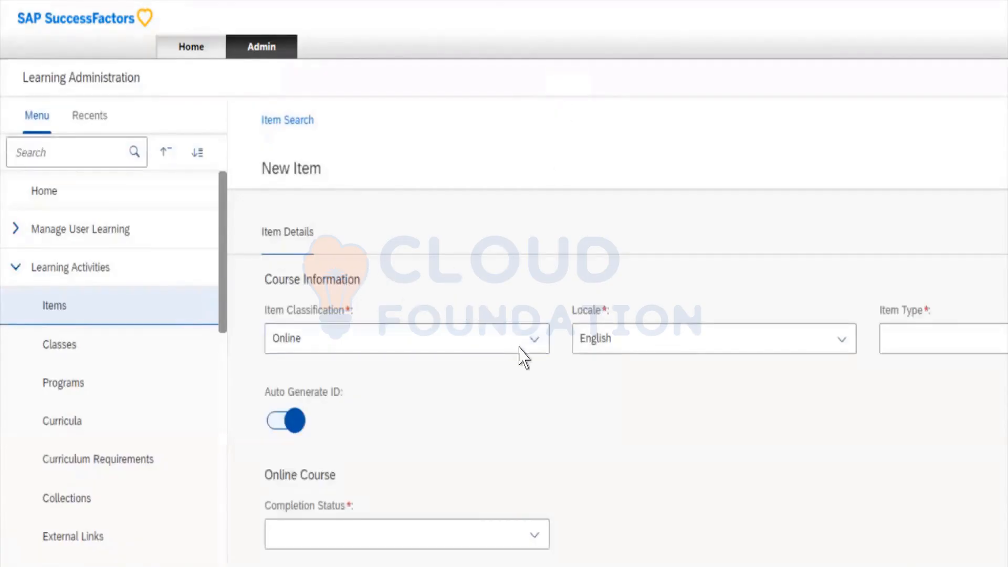
pyautogui.scroll(-10, 522, 365)
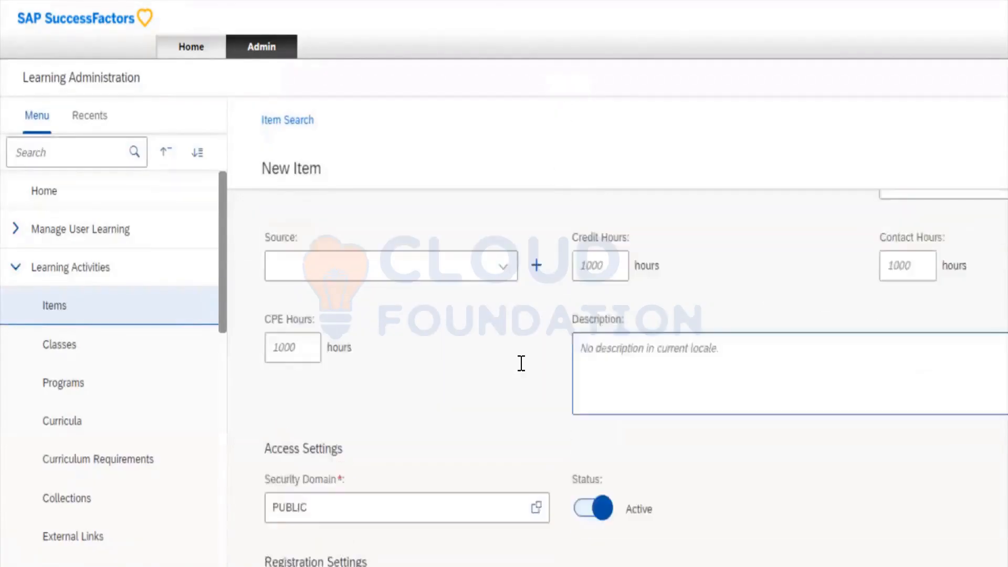
pyautogui.scroll(-10, 521, 363)
pyautogui.scroll(-3, 523, 373)
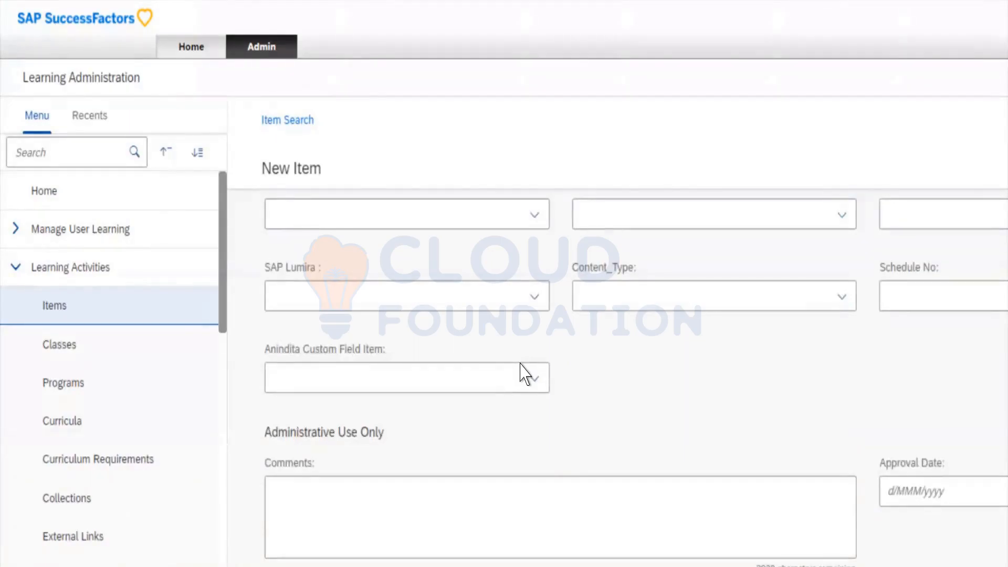
pyautogui.scroll(20, 522, 374)
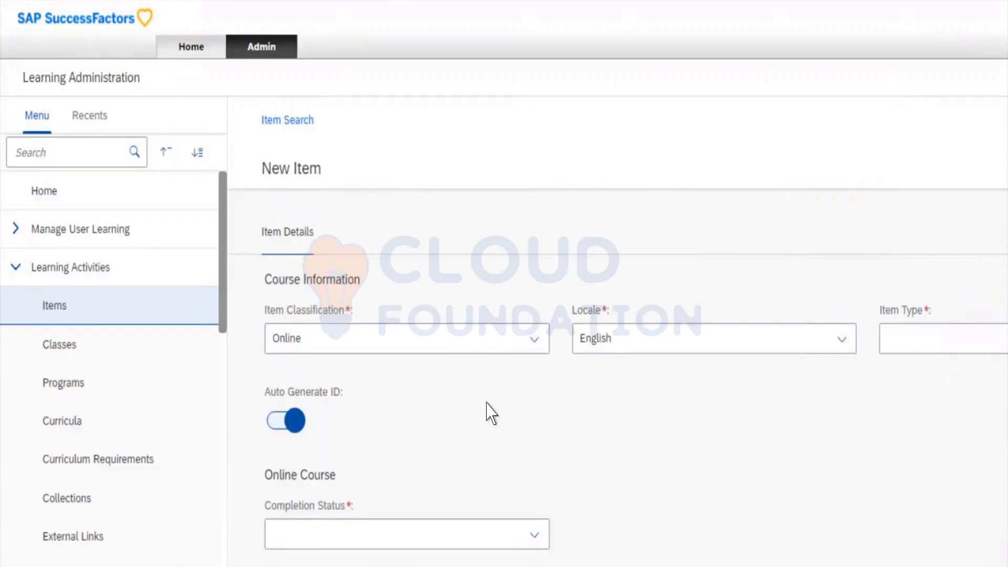
pyautogui.scroll(-5, 487, 405)
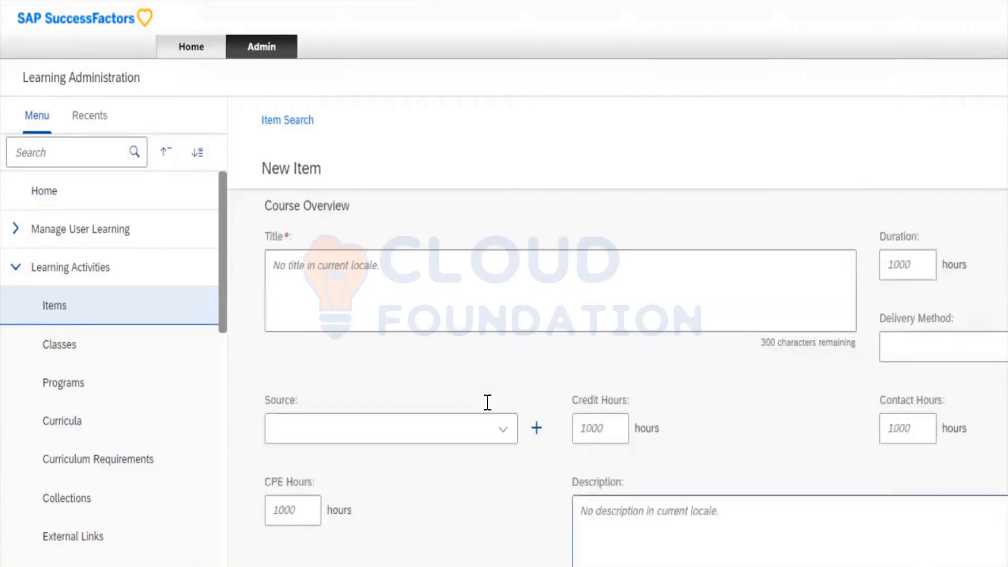
pyautogui.scroll(-10, 488, 402)
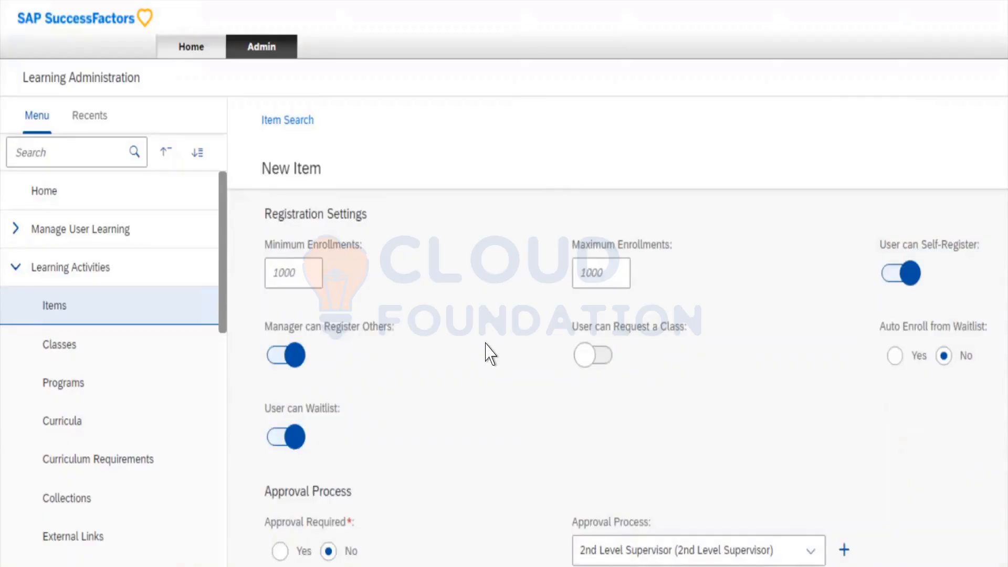
pyautogui.scroll(-10, 489, 355)
pyautogui.scroll(2, 487, 353)
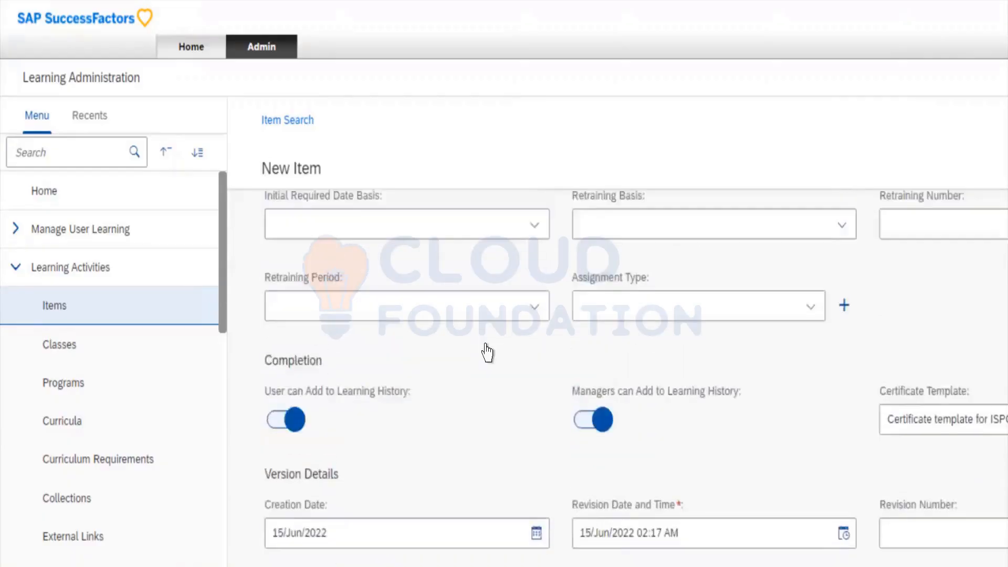
pyautogui.scroll(4, 487, 353)
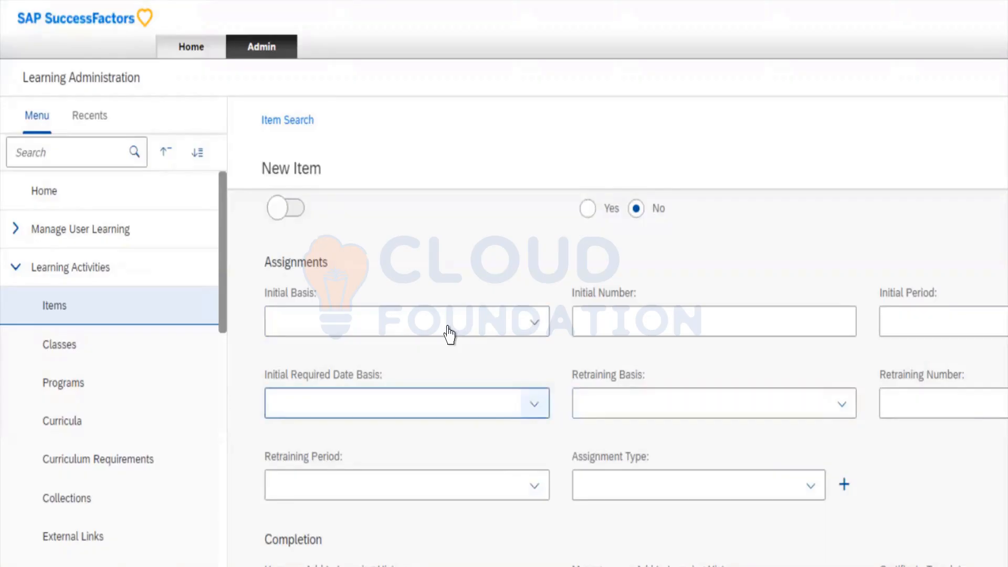
pyautogui.scroll(10, 449, 334)
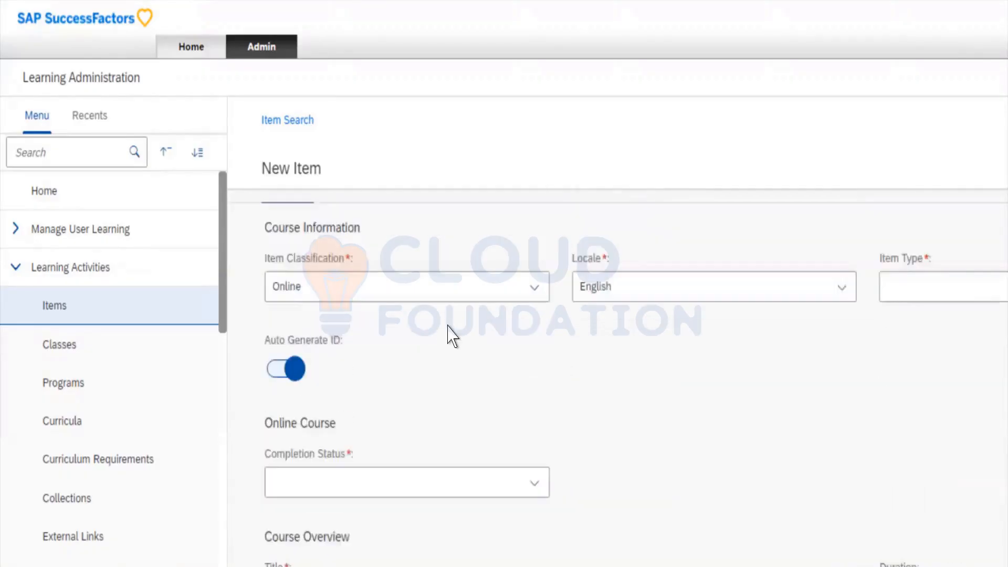
pyautogui.scroll(1, 449, 334)
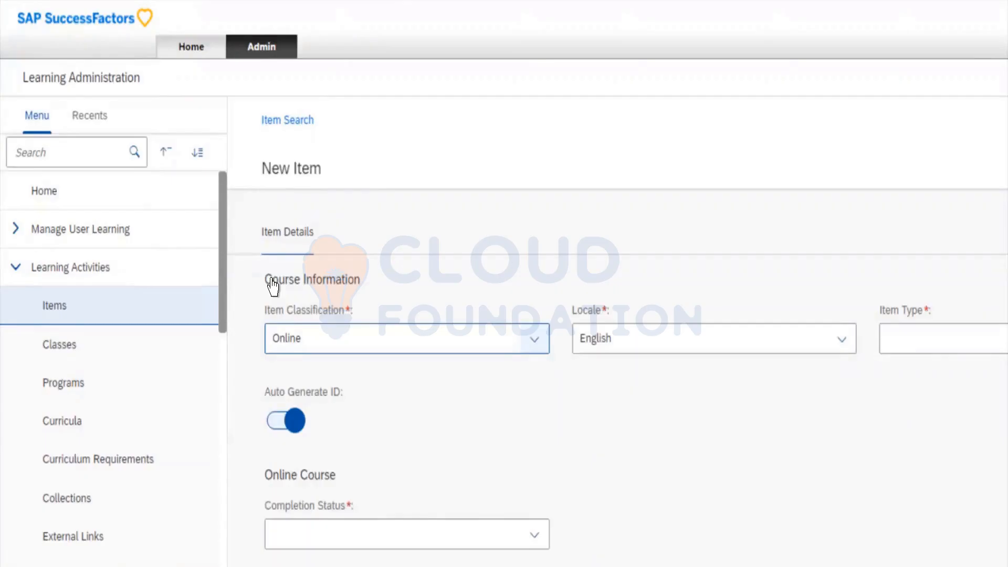
# Switch the new item's Item Classification to Instructor-Led, and set it back to Online
pyautogui.click(534, 339)
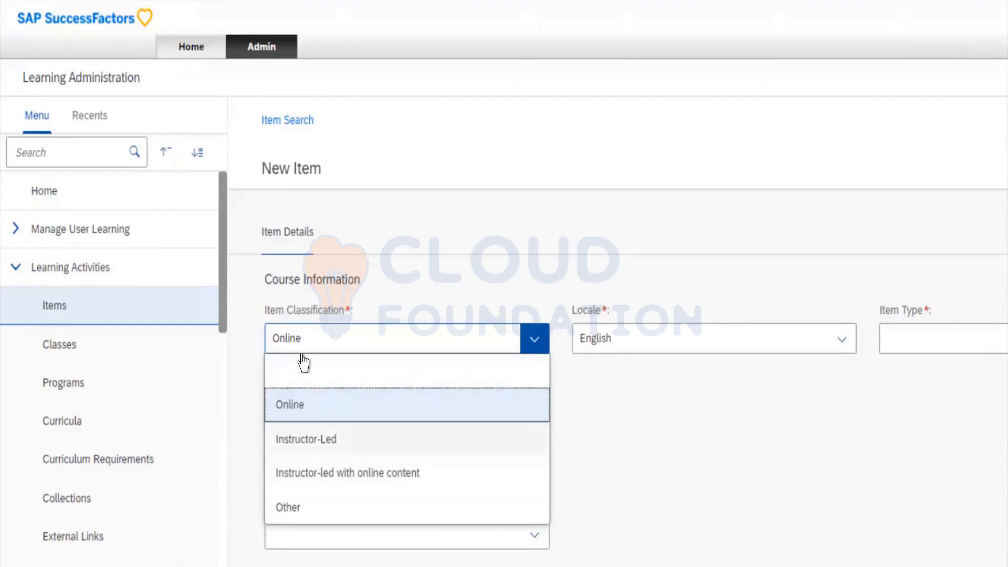
pyautogui.press('Down')
pyautogui.press('Return')
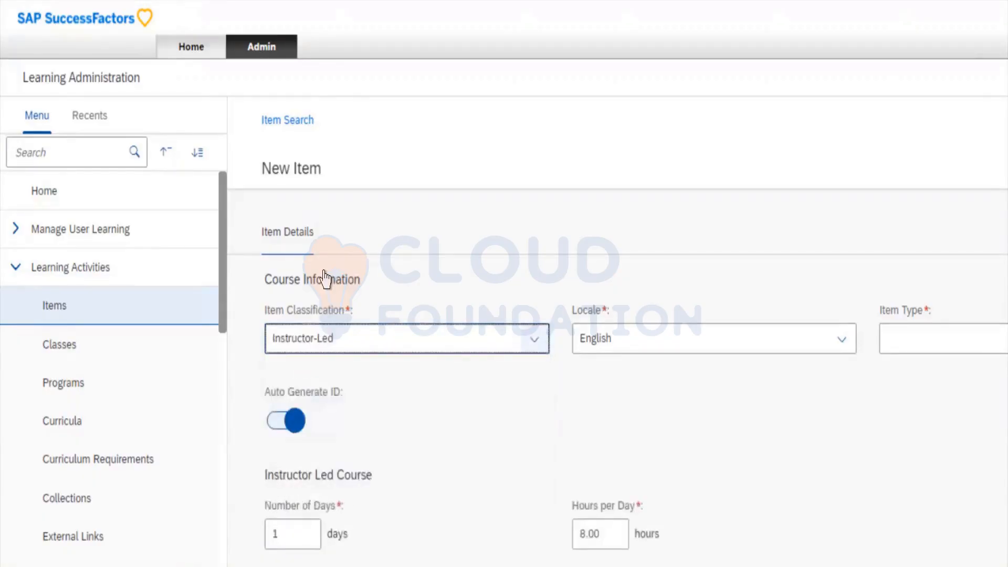
pyautogui.click(326, 338)
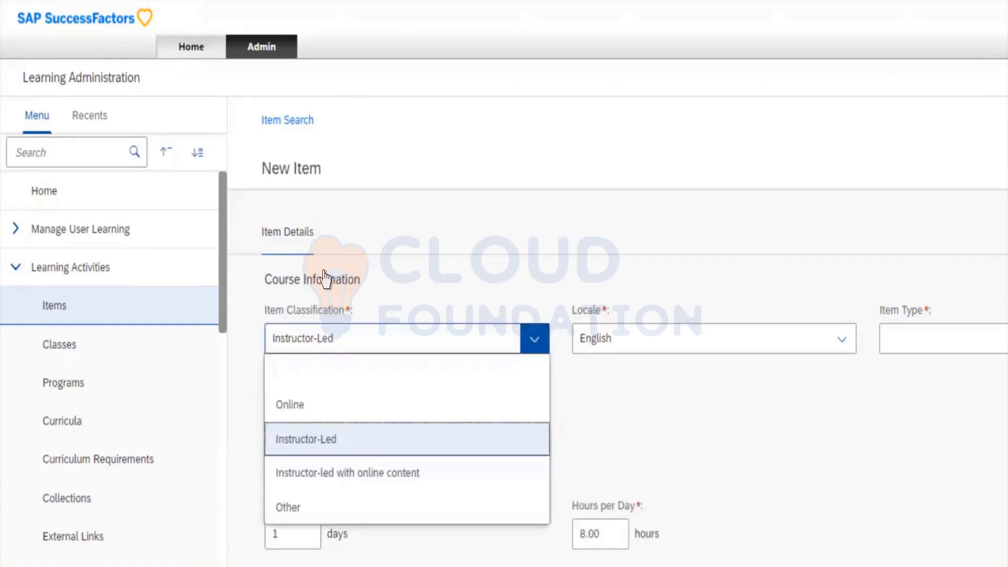
pyautogui.press('Down')
pyautogui.press('Up')
pyautogui.press('Up')
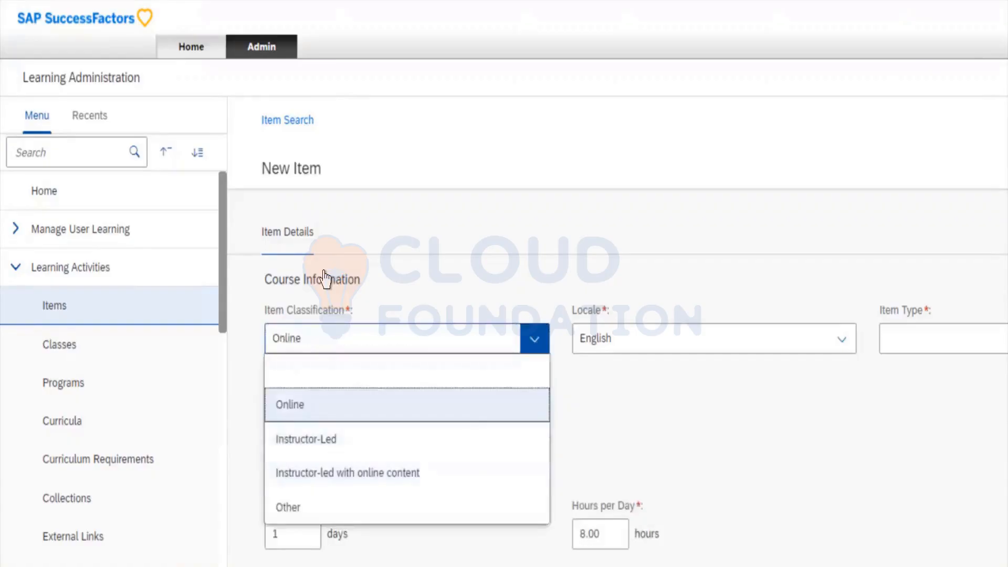
pyautogui.press('Return')
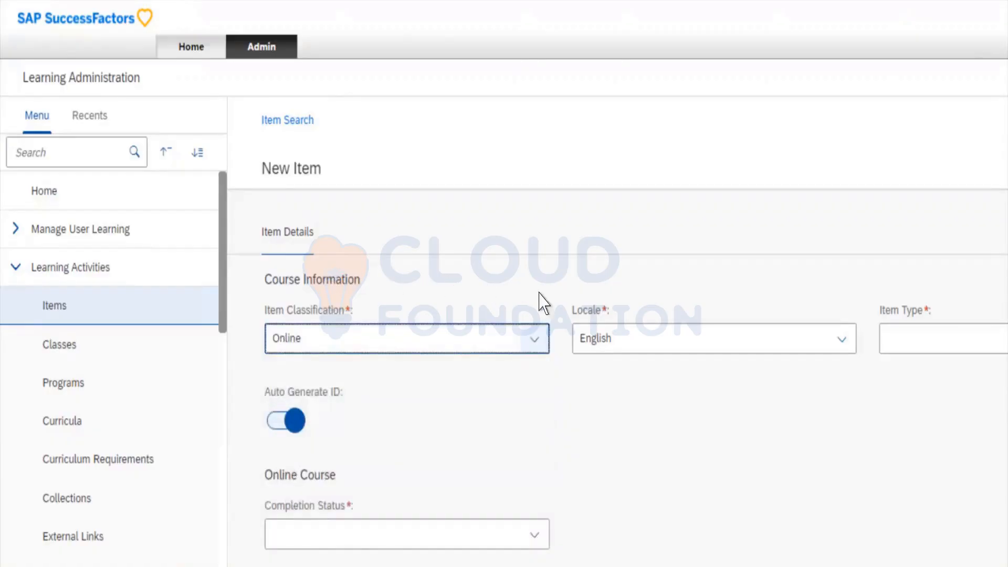
# Select English as the new item's Locale from the available languages
pyautogui.press('Tab')
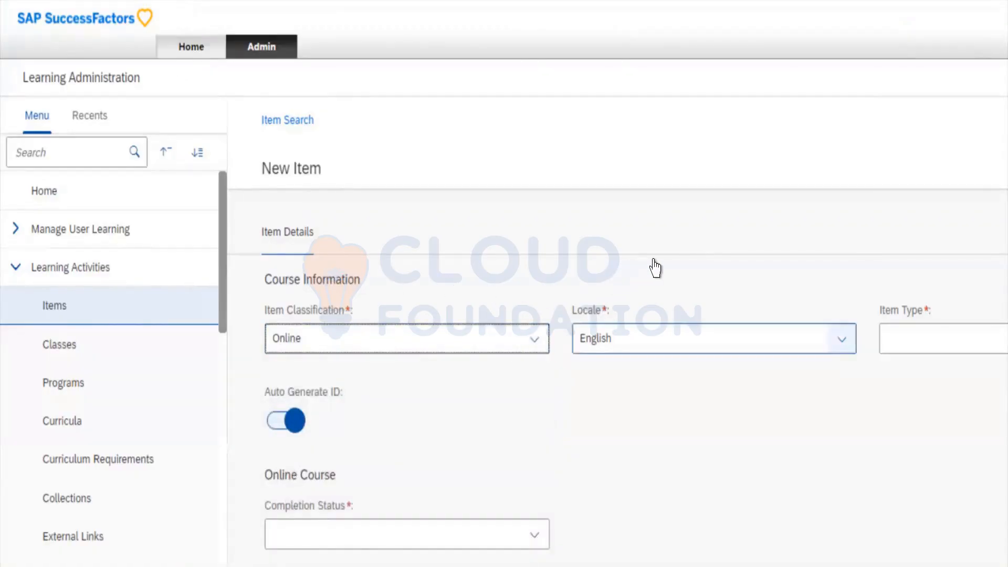
pyautogui.hotkey('alt', 'Down')
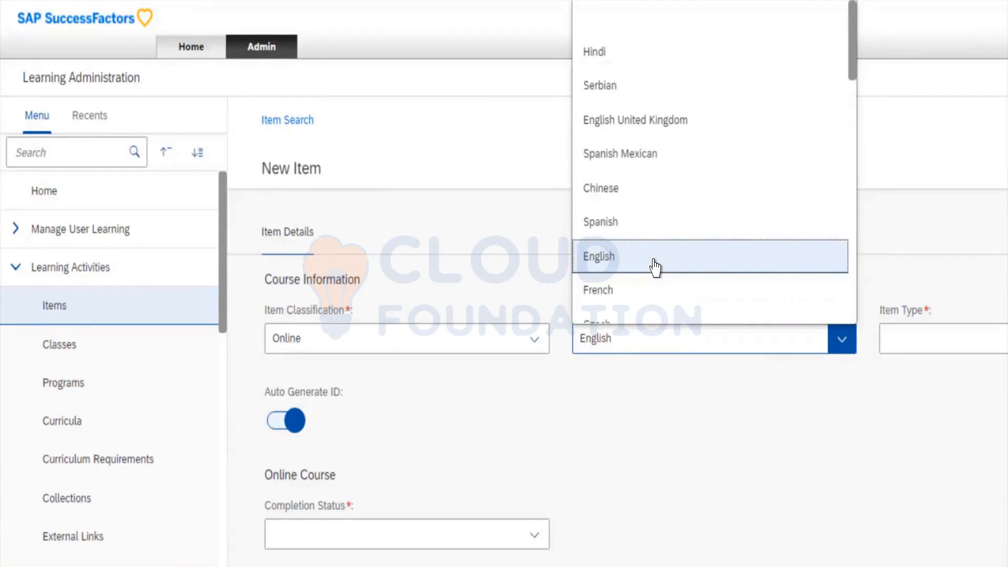
pyautogui.click(655, 268)
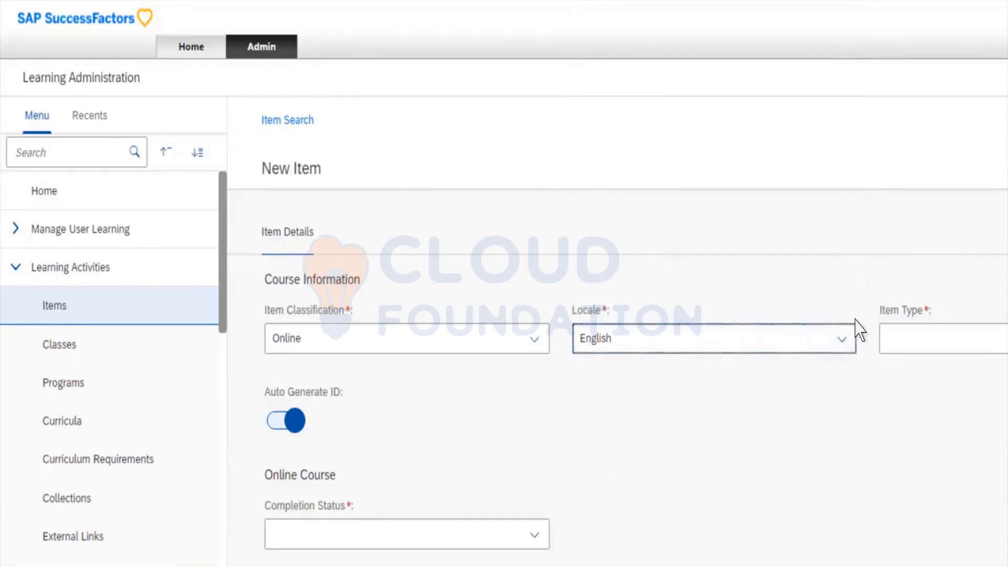
# Set the new item's Item Type to (test)
pyautogui.click(917, 334)
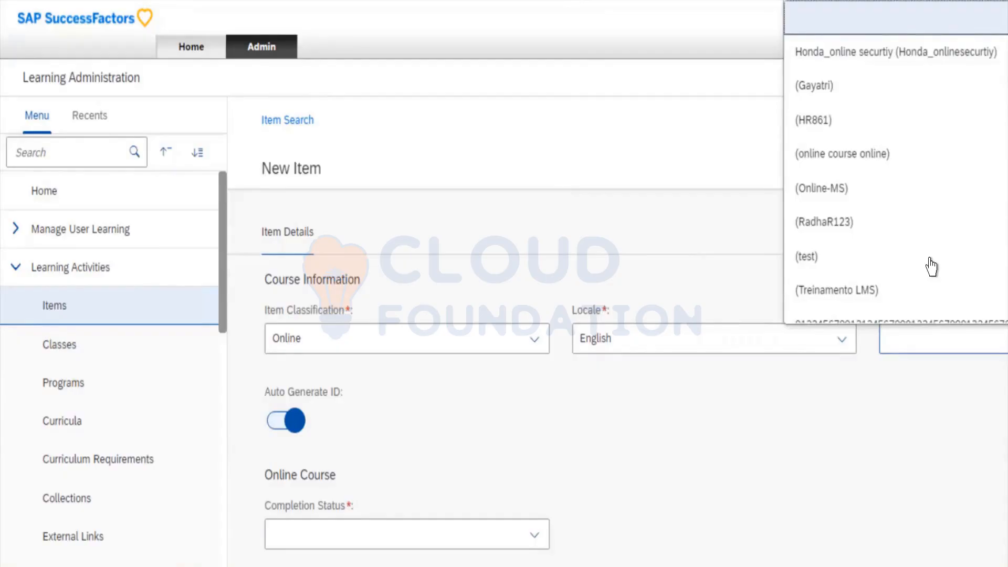
pyautogui.scroll(-3, 932, 267)
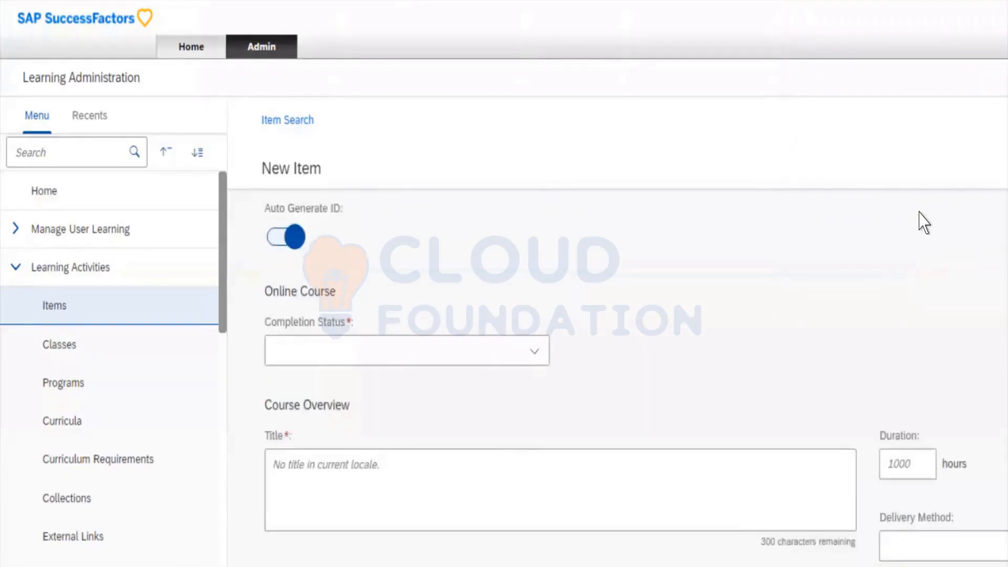
pyautogui.scroll(3, 922, 226)
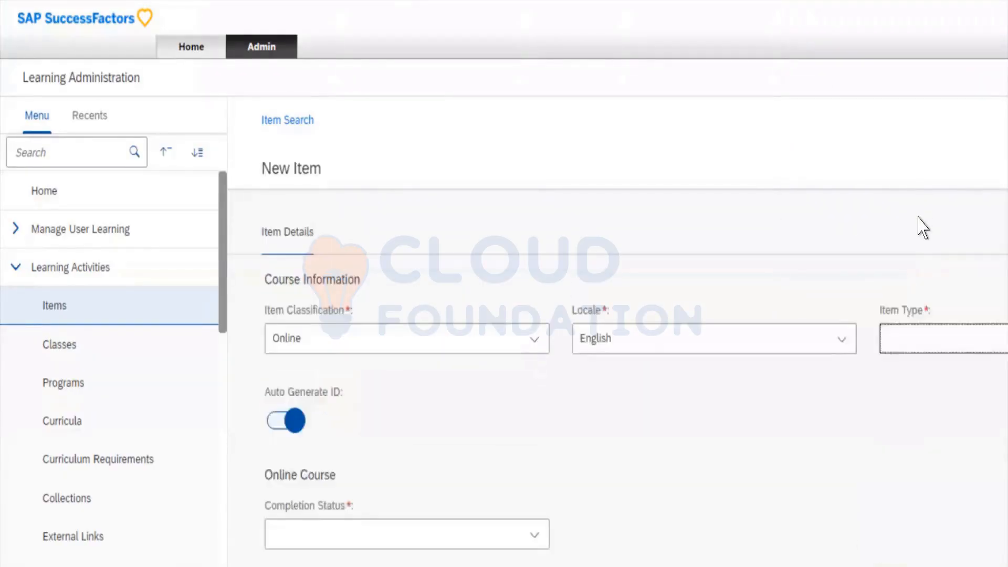
pyautogui.click(917, 318)
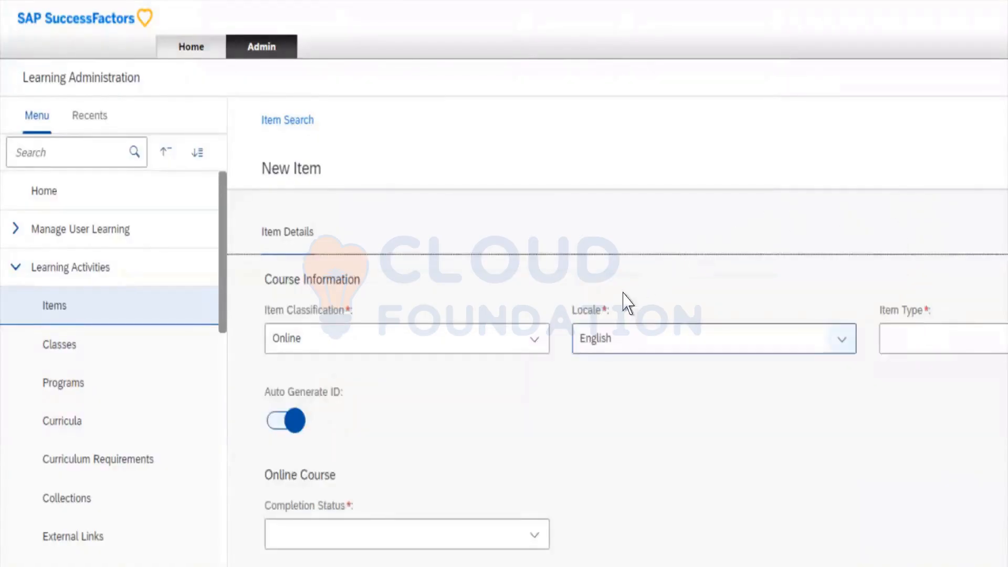
pyautogui.click(889, 286)
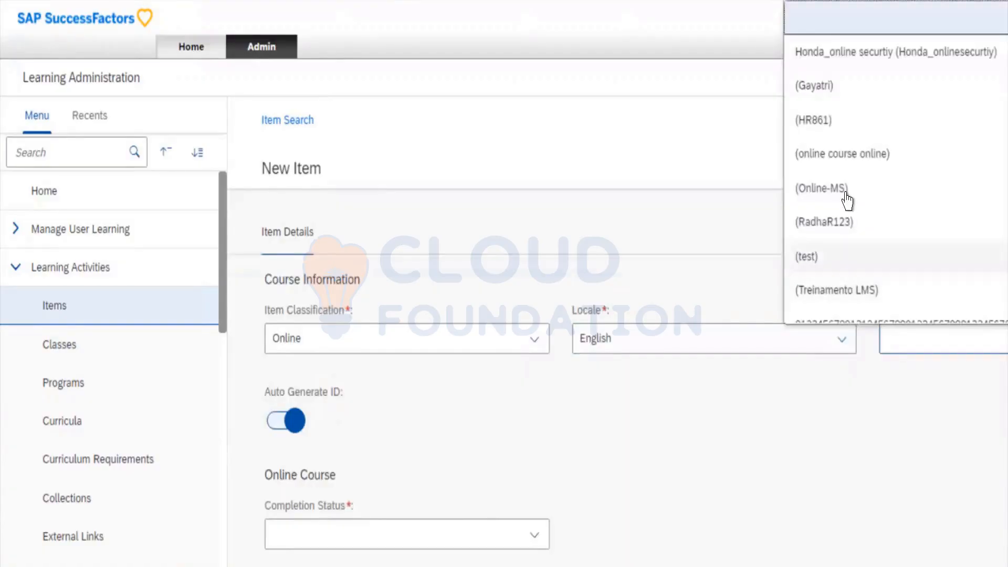
pyautogui.click(845, 192)
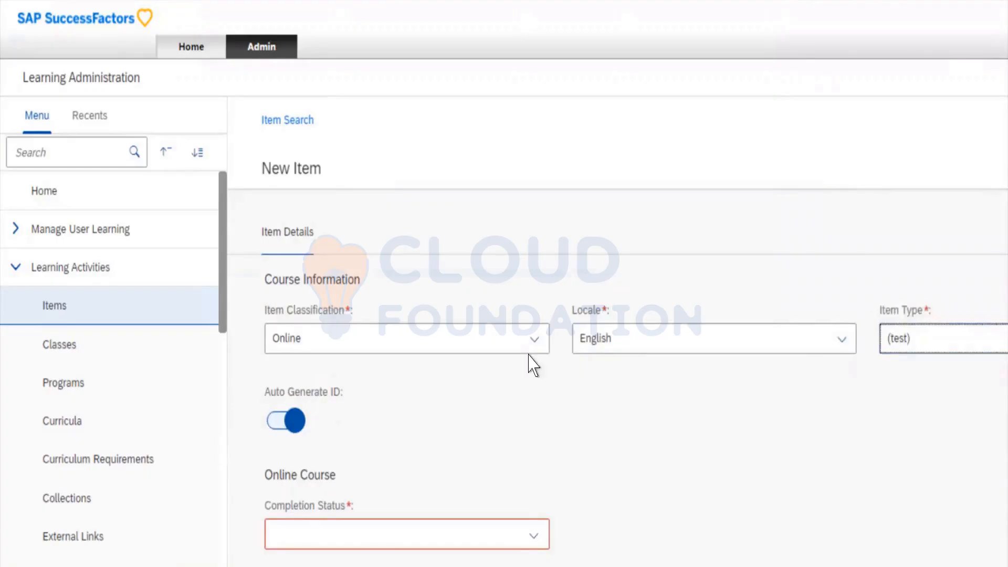
# Turn off Auto Generate ID for the new item so its Item ID can be entered manually
pyautogui.scroll(-1, 375, 415)
pyautogui.scroll(-2, 376, 421)
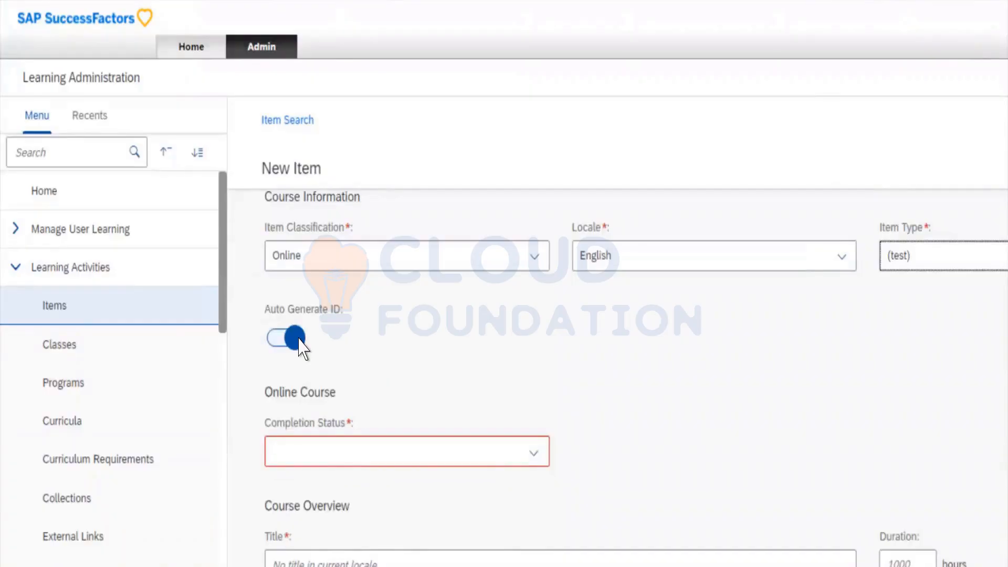
pyautogui.click(278, 309)
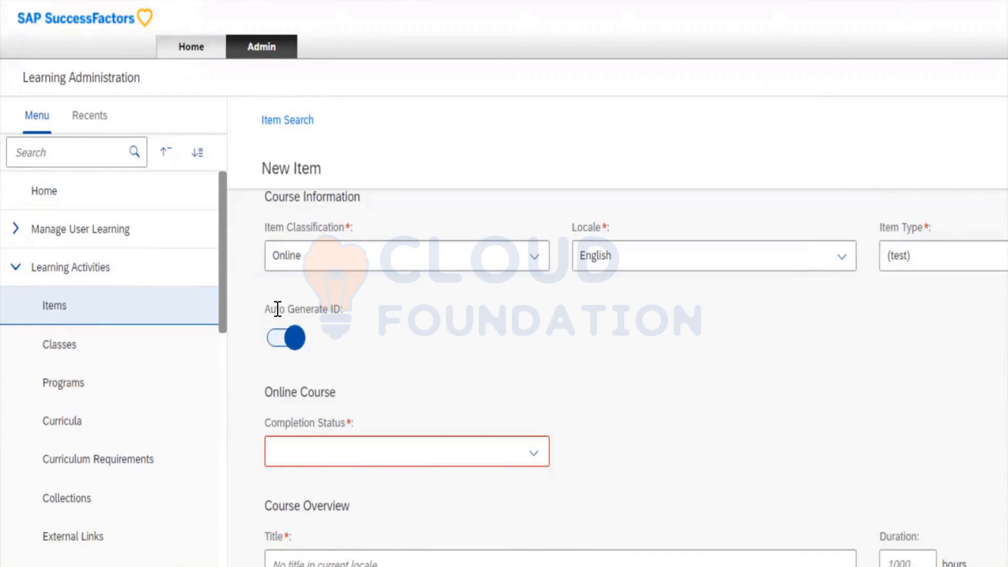
pyautogui.click(276, 336)
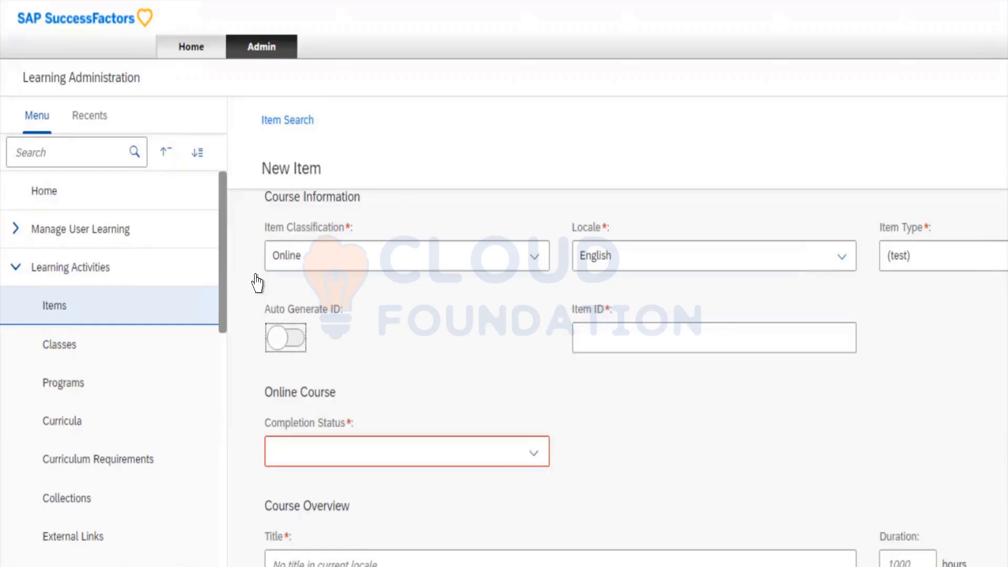
# Turn Auto Generate ID back on for the new item and go to its Completion Status
pyautogui.press('space')
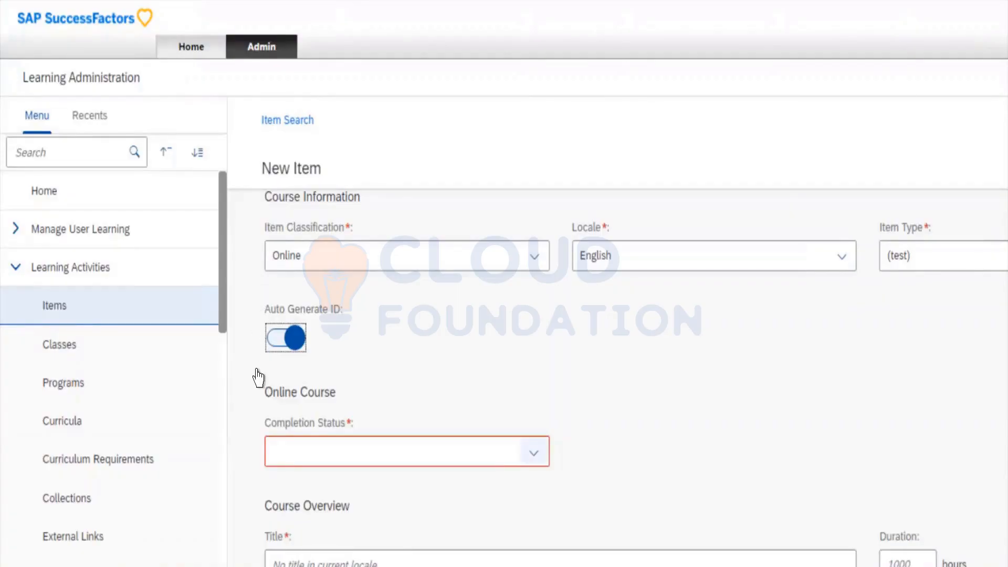
pyautogui.press('Tab')
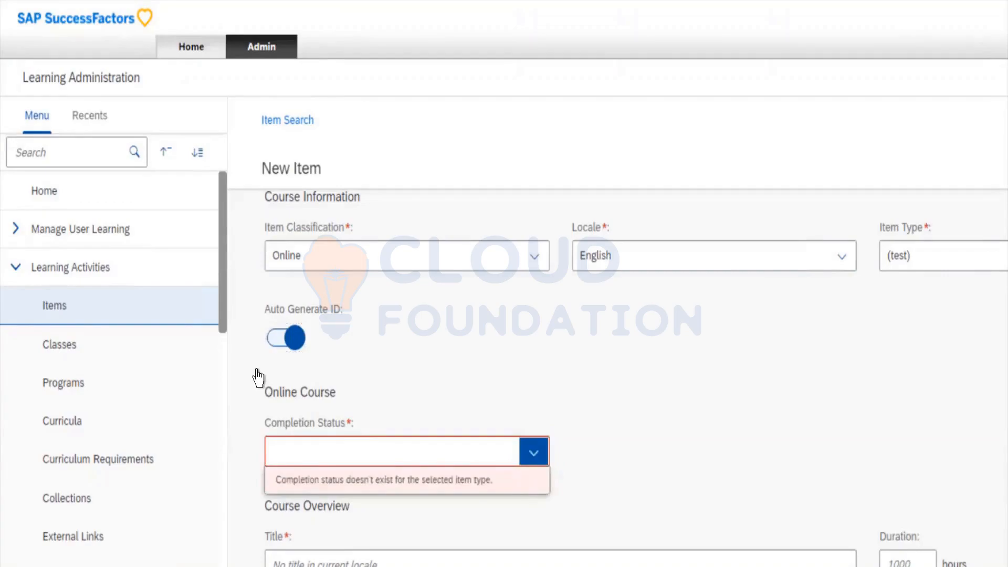
# Enter "Test Classes" as the new item's Title and set its Duration to 10 hours
pyautogui.scroll(-3, 683, 291)
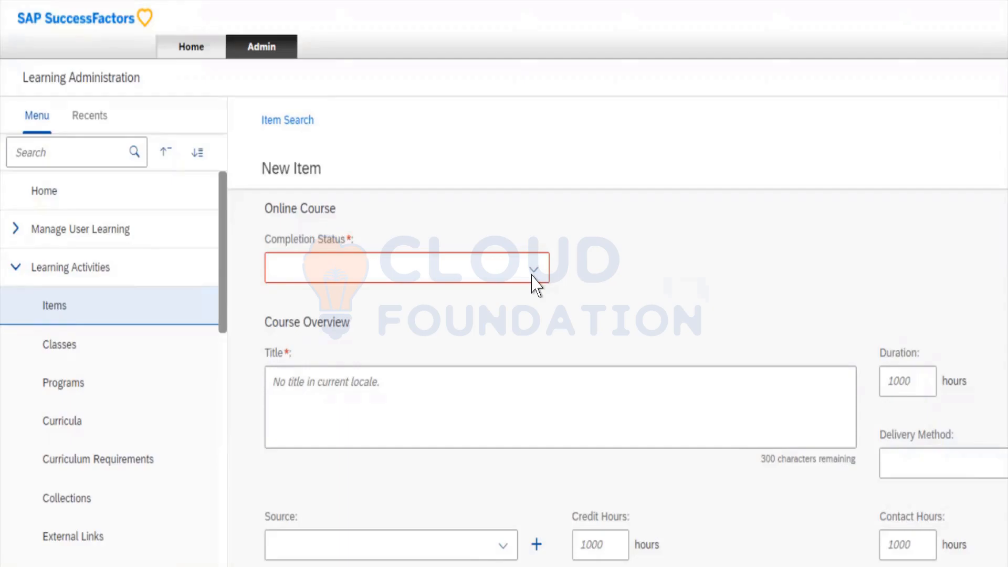
pyautogui.click(486, 332)
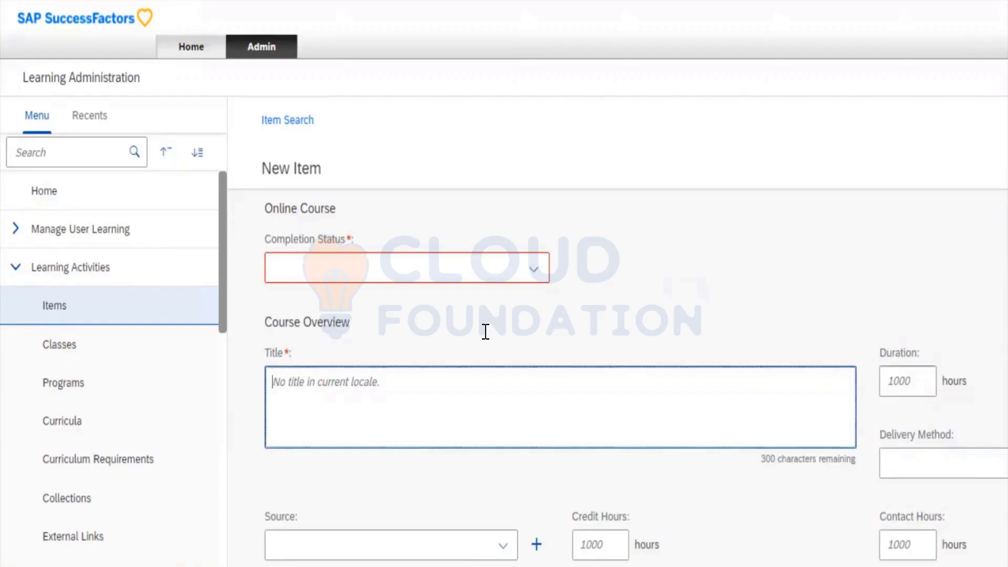
pyautogui.write('Test ')
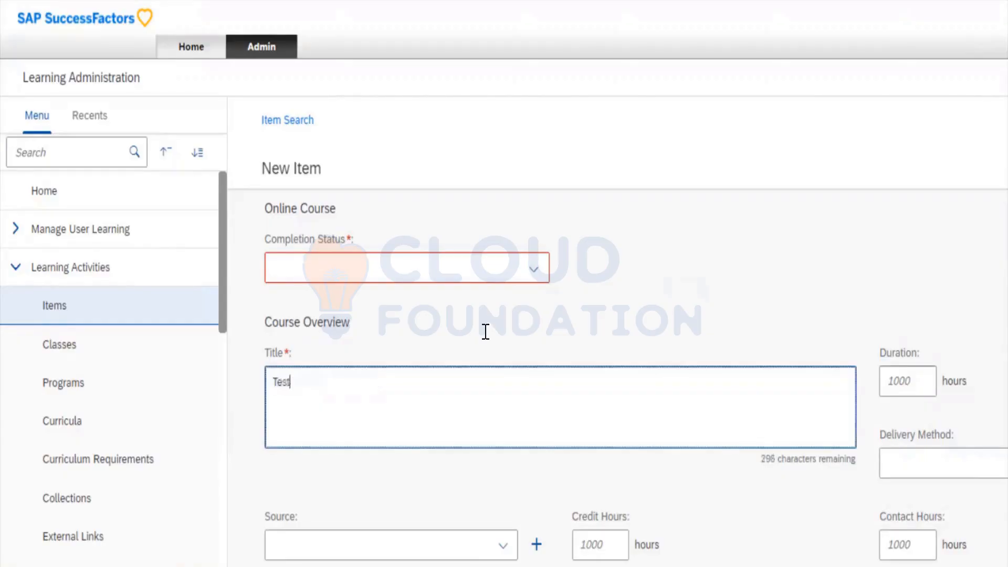
pyautogui.write('Classes')
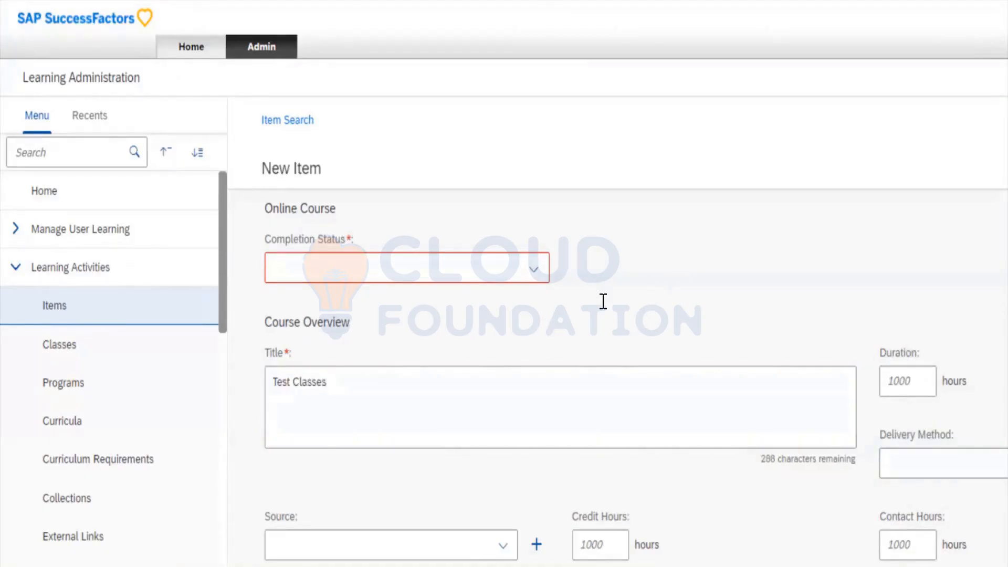
pyautogui.press('Tab')
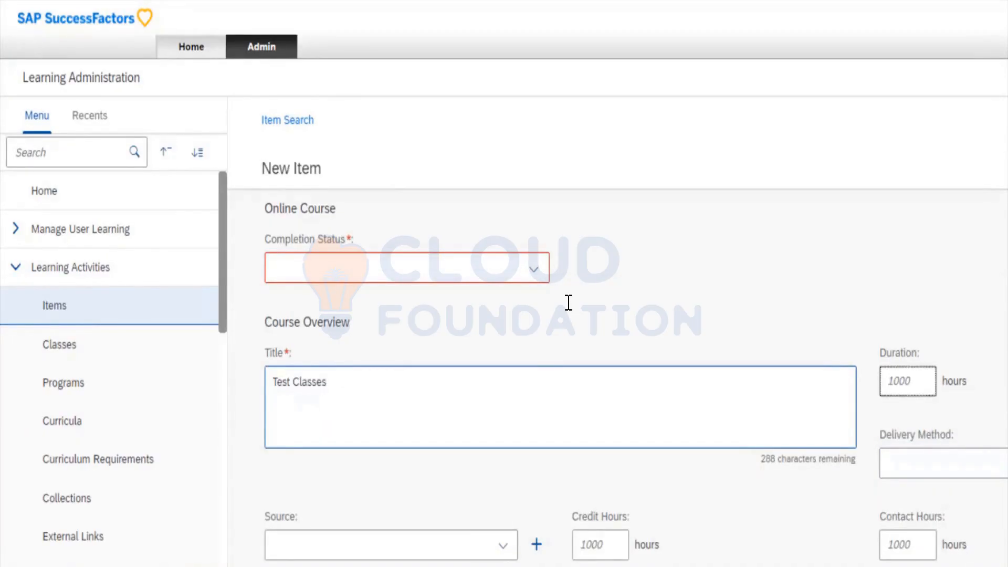
pyautogui.write('10')
# Set the new item's Delivery Method to Book (BOOK)
pyautogui.press('Tab')
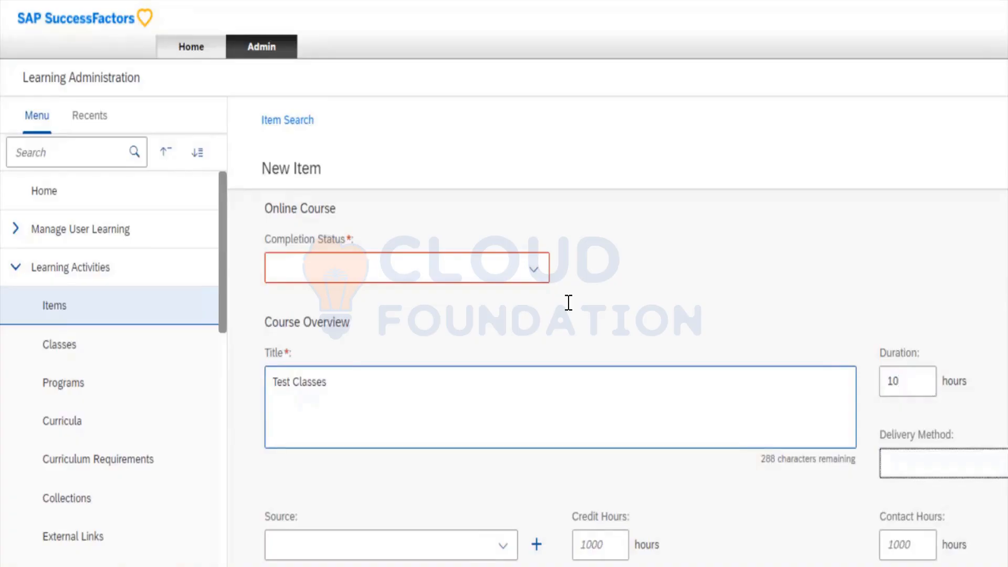
pyautogui.press('Down')
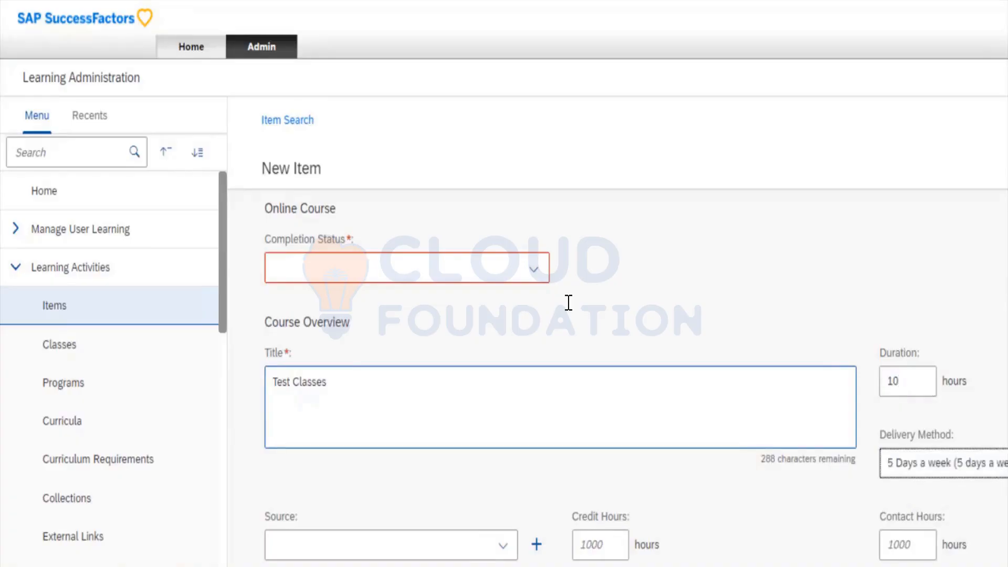
pyautogui.press('Up')
pyautogui.press('Down')
pyautogui.press('Down')
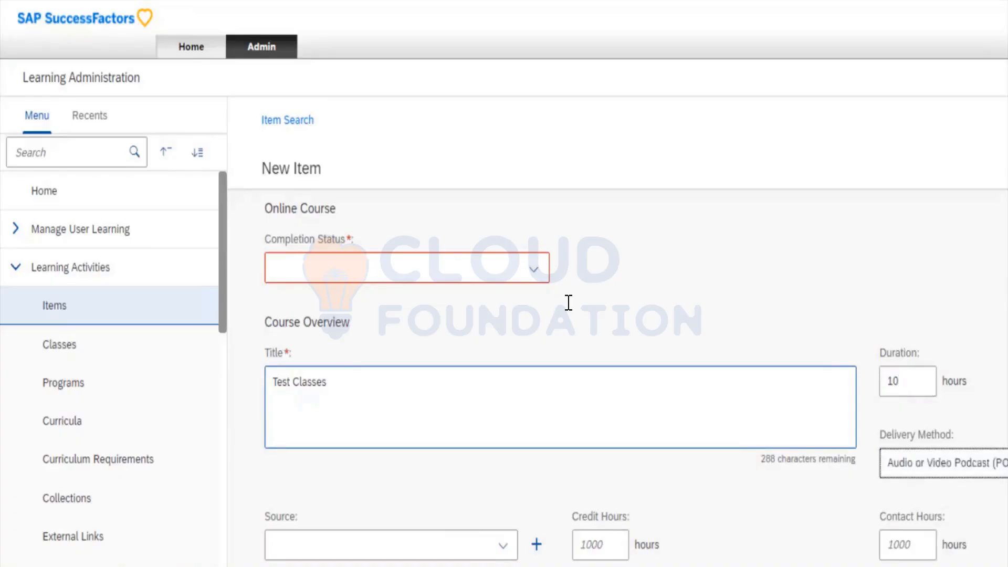
pyautogui.press('Down')
pyautogui.press('Down')
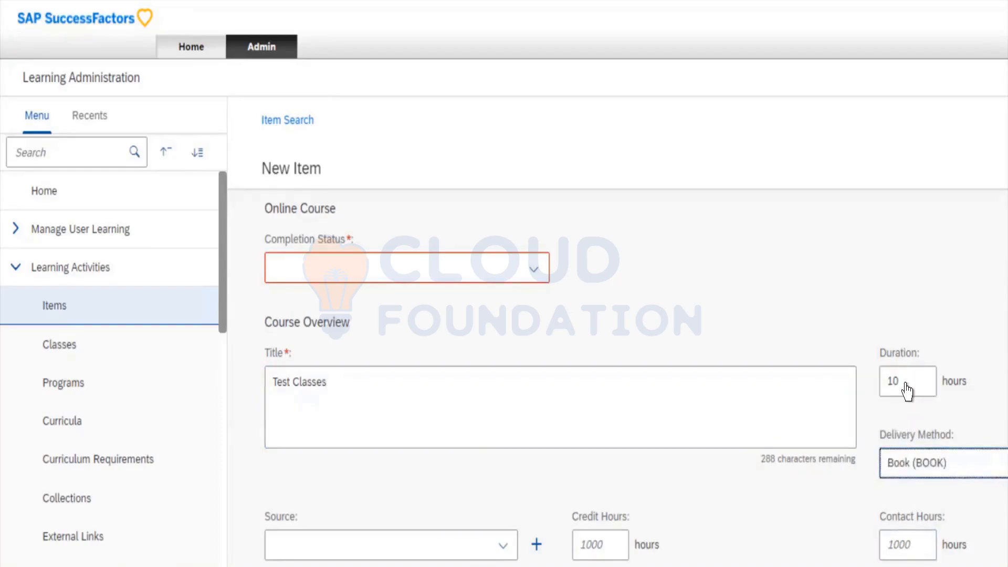
pyautogui.hotkey('alt', 'Down')
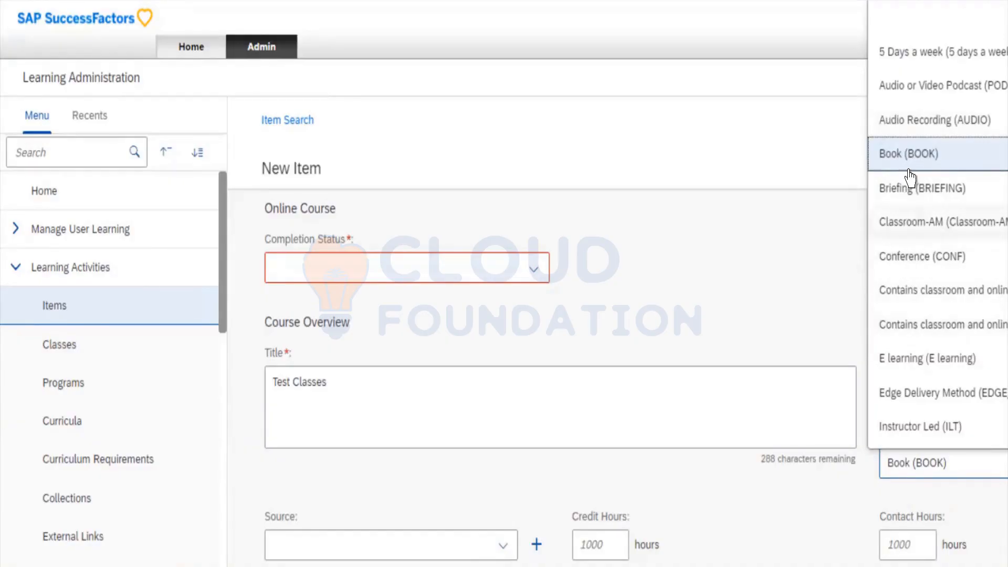
pyautogui.click(906, 116)
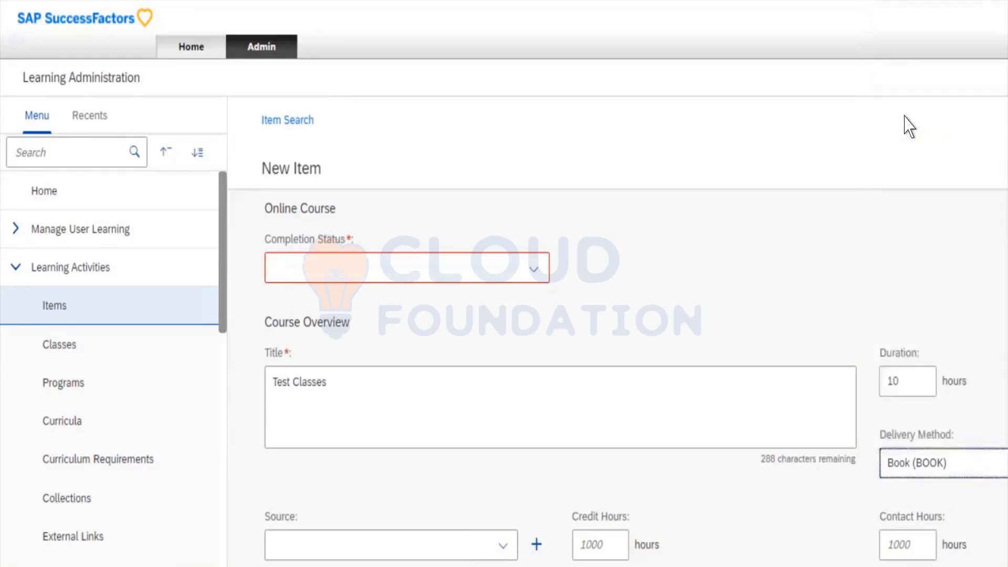
# Choose Lynda (LYNDA) as the new item's Source from the available sources
pyautogui.scroll(-1, 881, 290)
pyautogui.scroll(-4, 881, 298)
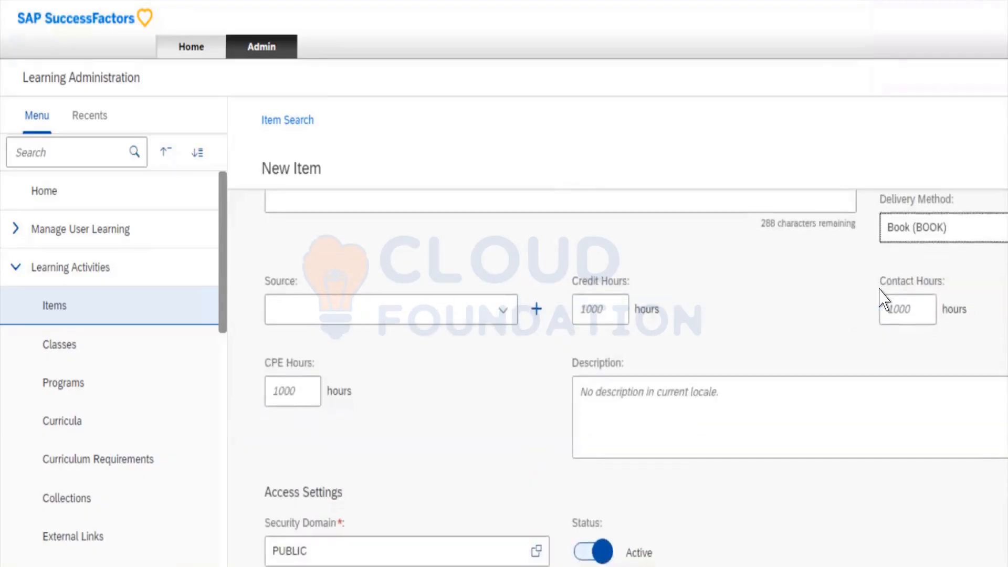
pyautogui.press('Tab')
pyautogui.press('Tab')
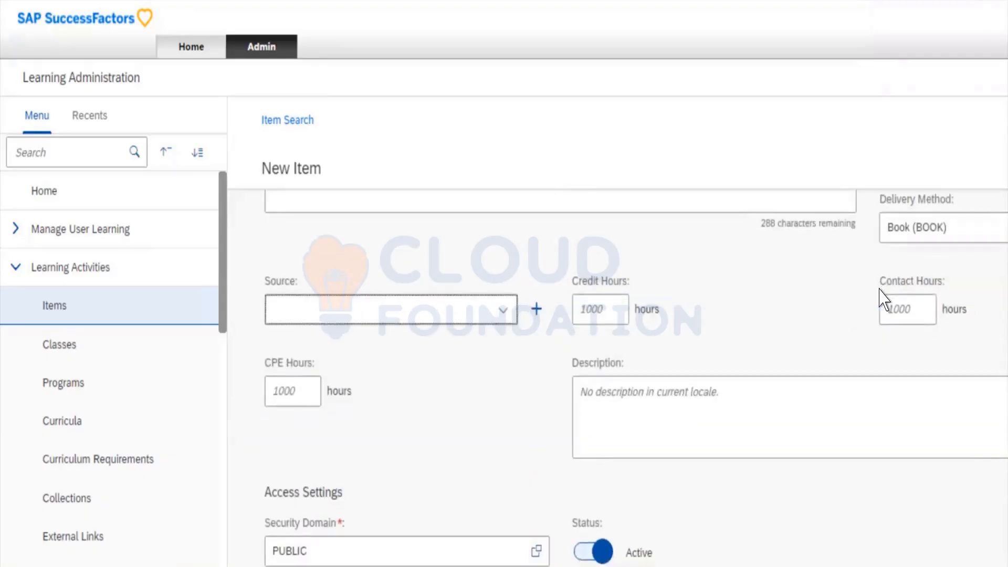
pyautogui.press('Down')
pyautogui.click(465, 237)
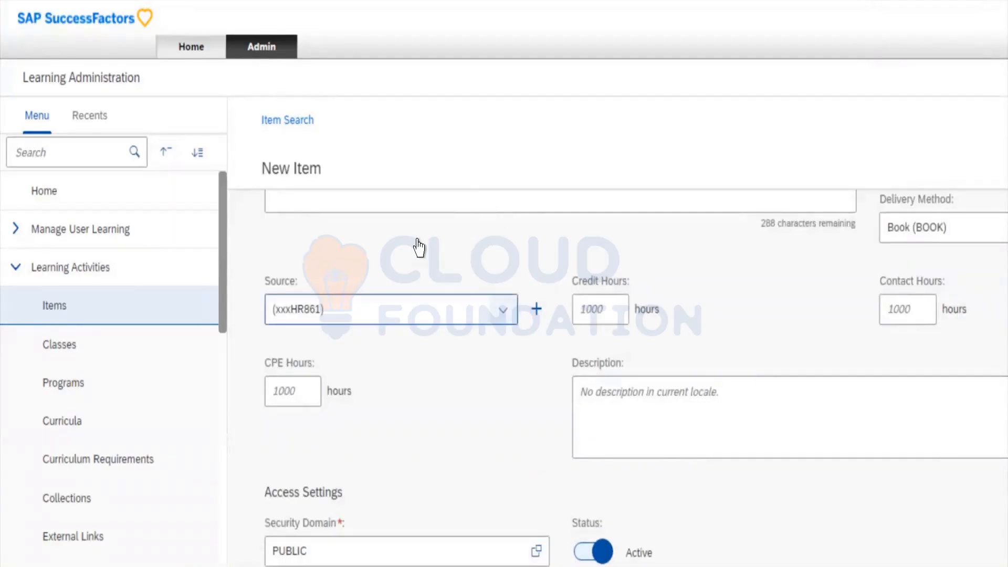
pyautogui.click(419, 242)
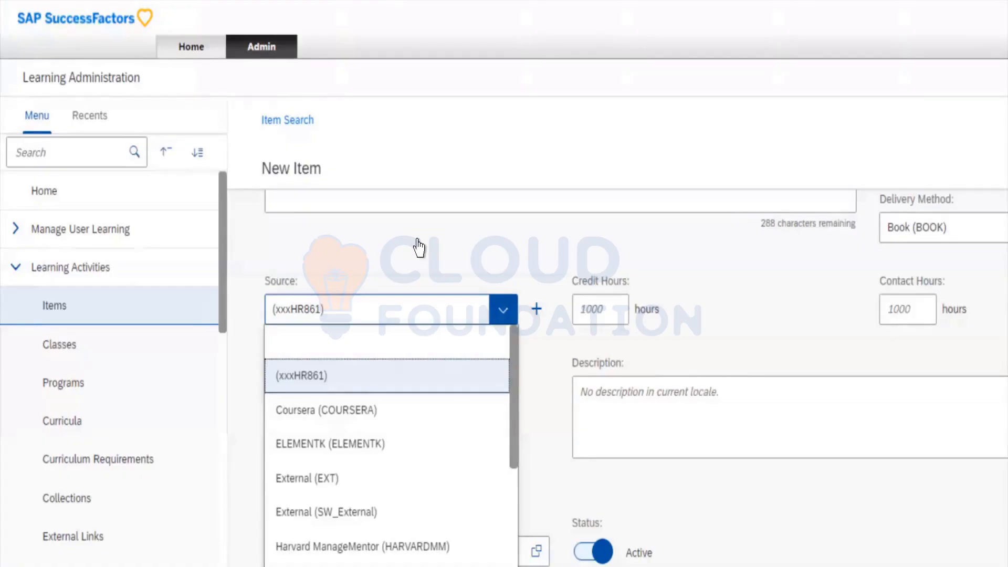
pyautogui.press('Down')
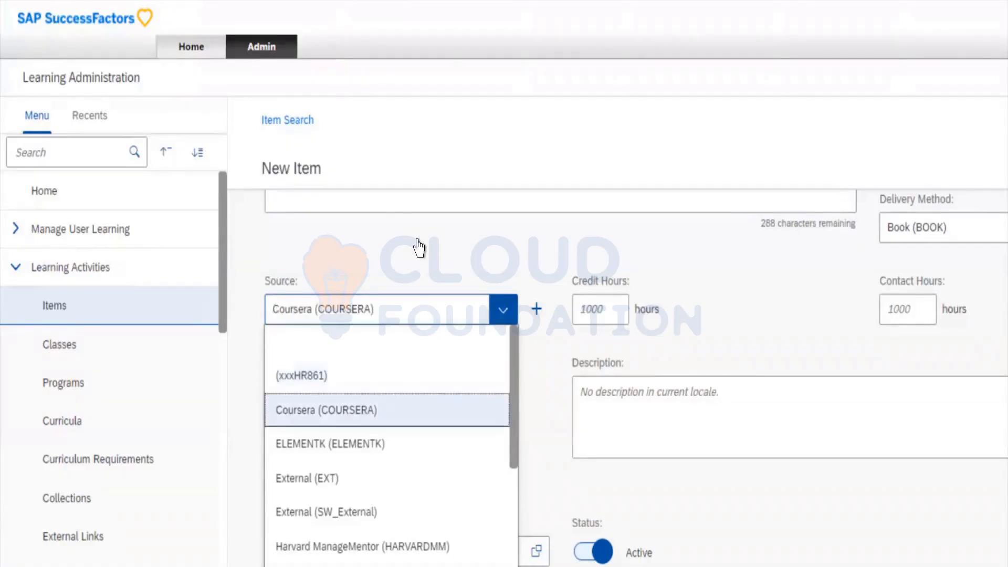
pyautogui.press('Down')
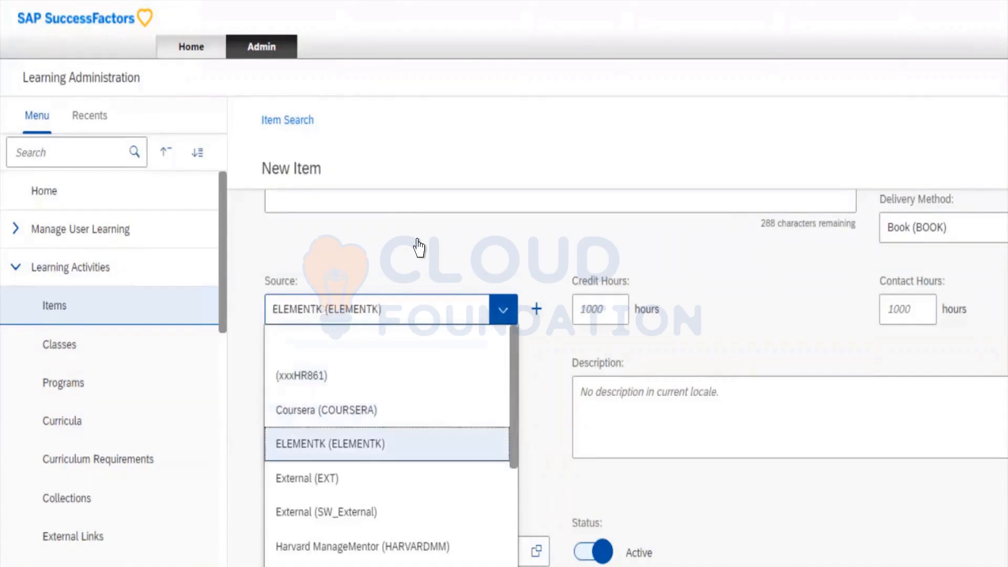
pyautogui.press('Up')
pyautogui.press('Down')
pyautogui.press('Down')
pyautogui.press('Down')
pyautogui.press('Down')
pyautogui.press('Down')
pyautogui.press('Down')
pyautogui.press('Down')
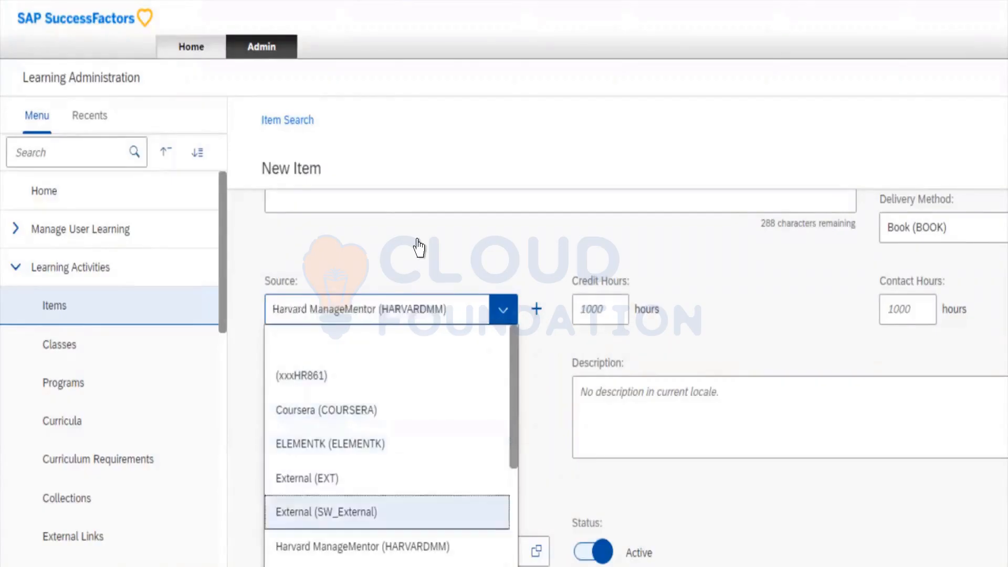
pyautogui.press('Down')
pyautogui.press('Down')
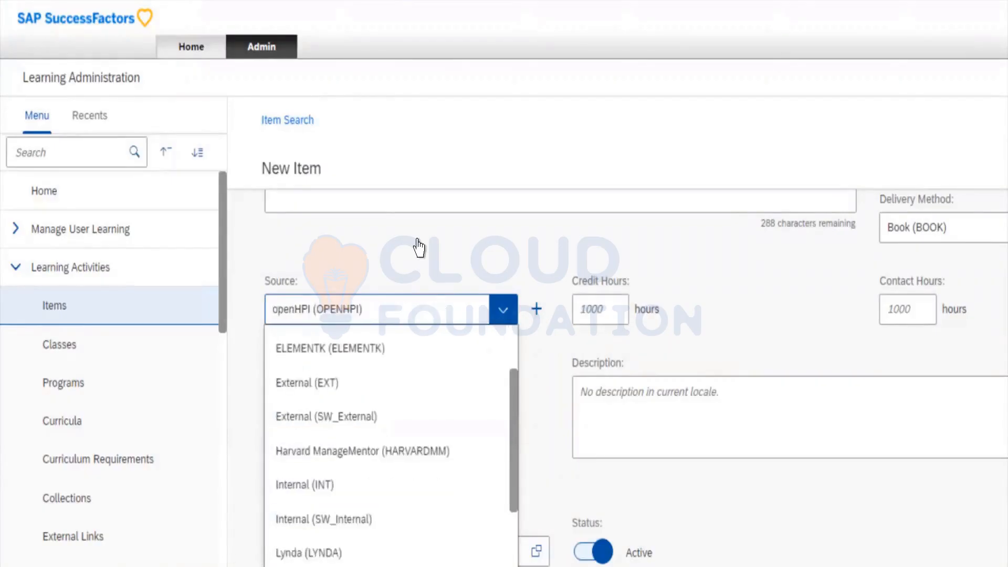
pyautogui.press('Up')
pyautogui.press('Up')
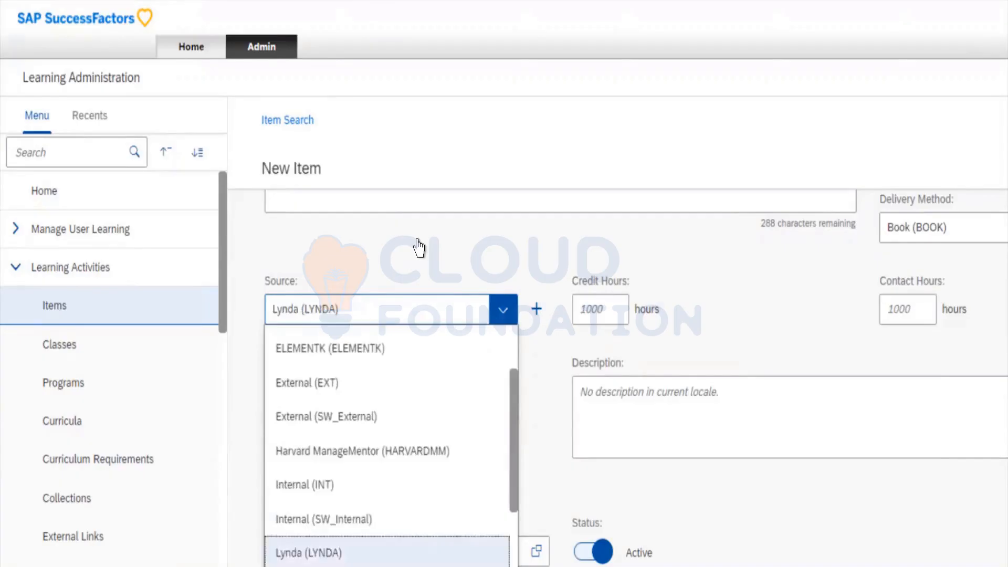
pyautogui.press('Return')
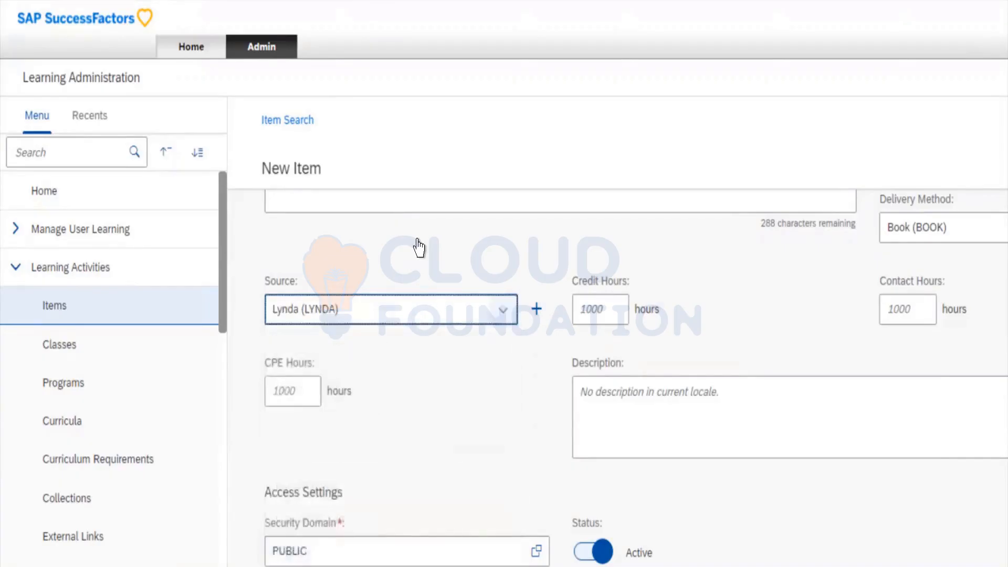
# Set the new item's Credit Hours to 10 and its Contact Hours to 6
pyautogui.press('Tab')
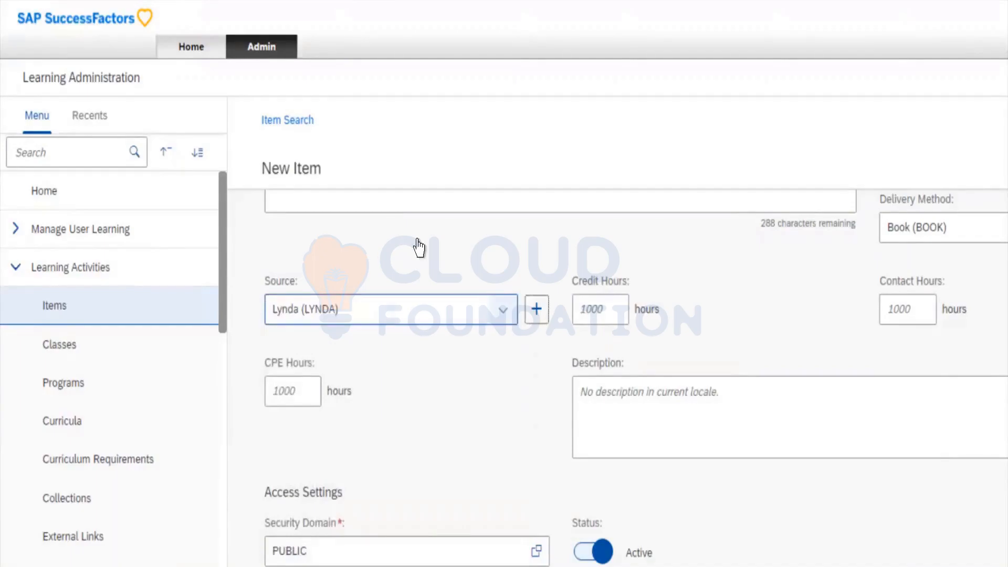
pyautogui.press('Tab')
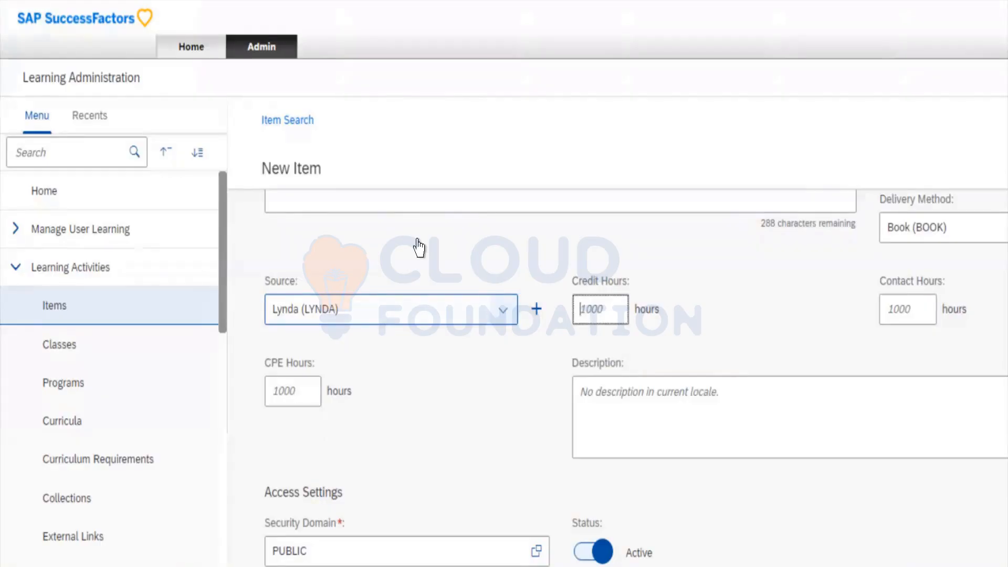
pyautogui.write('5')
pyautogui.press('BackSpace')
pyautogui.write('10')
pyautogui.press('Tab')
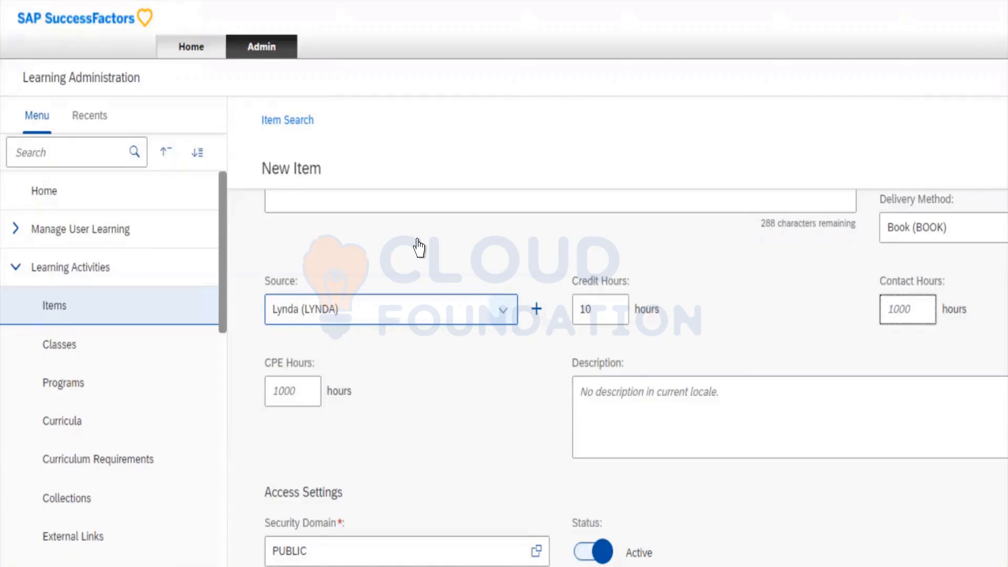
pyautogui.write('6')
pyautogui.press('Tab')
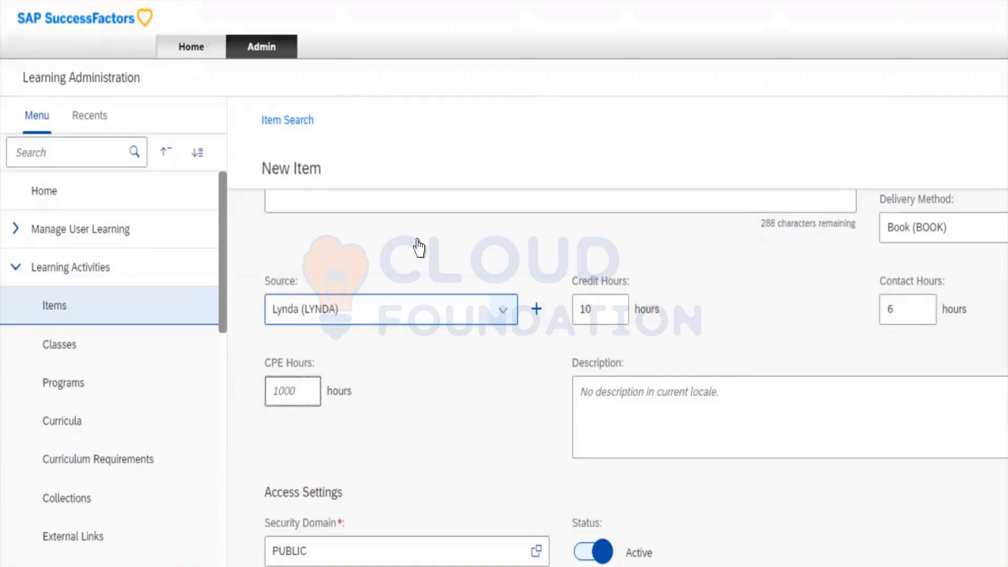
# Set the new item's CPE Hours to 10 and enter "test" as its Description
pyautogui.write('10')
pyautogui.press('Tab')
pyautogui.write('test')
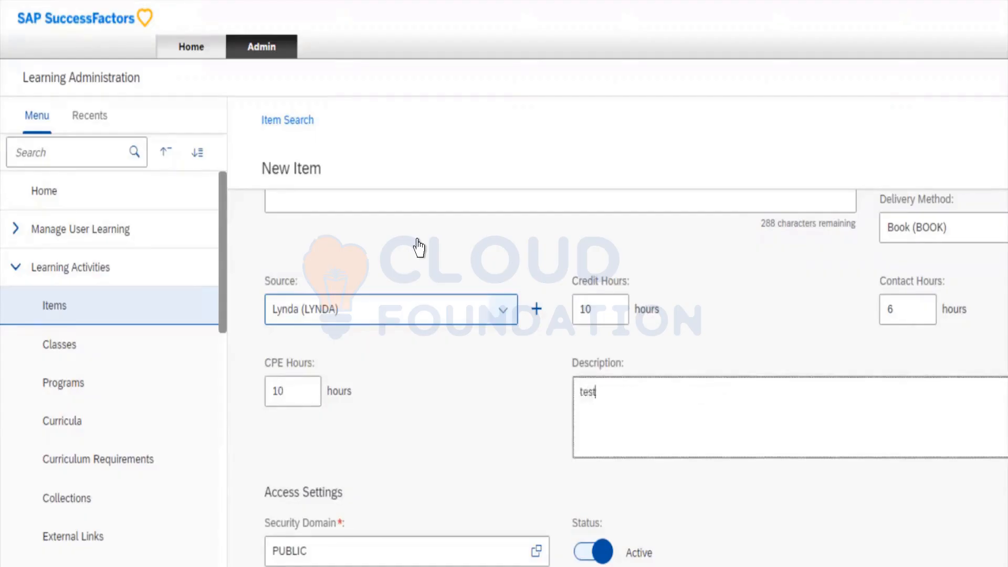
# Switch the new item's Status to Inactive in the Access Settings, and set it back to Active
pyautogui.scroll(-4, 419, 247)
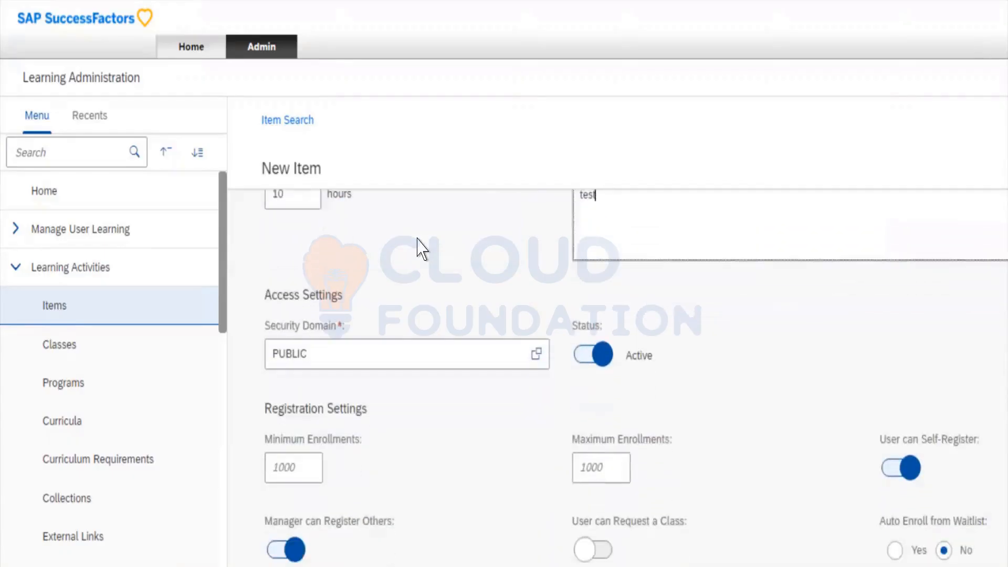
pyautogui.press('Tab')
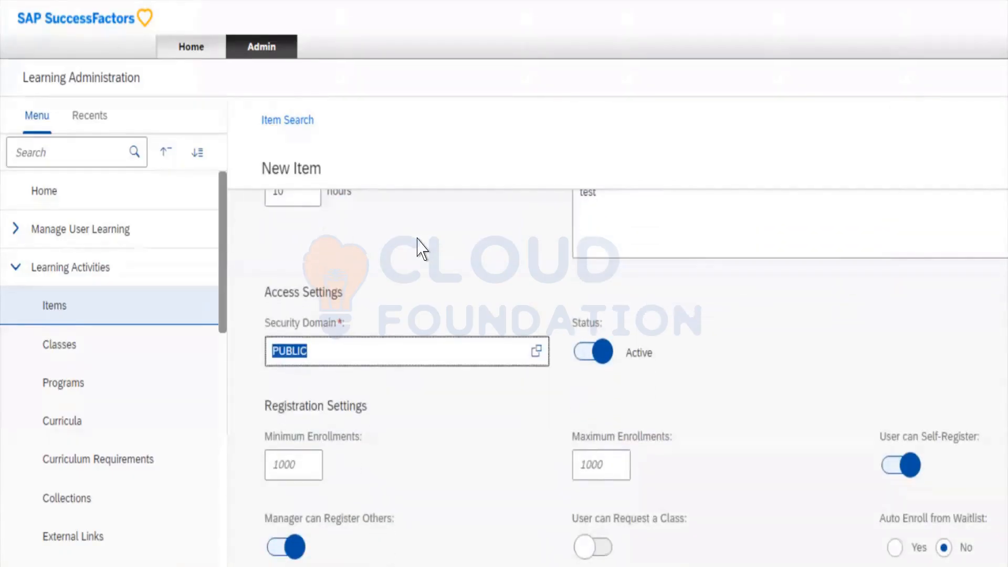
pyautogui.press('End')
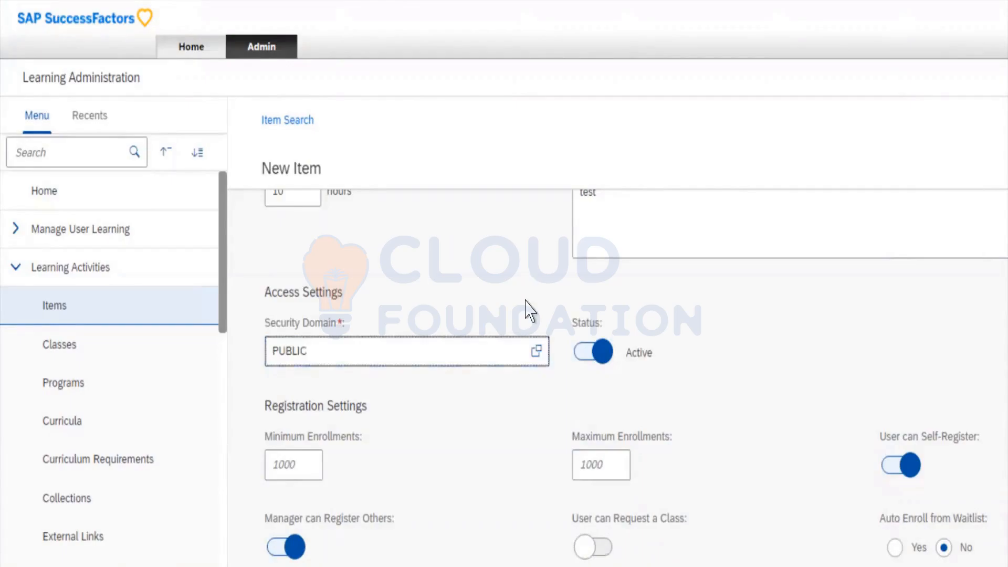
pyautogui.click(518, 322)
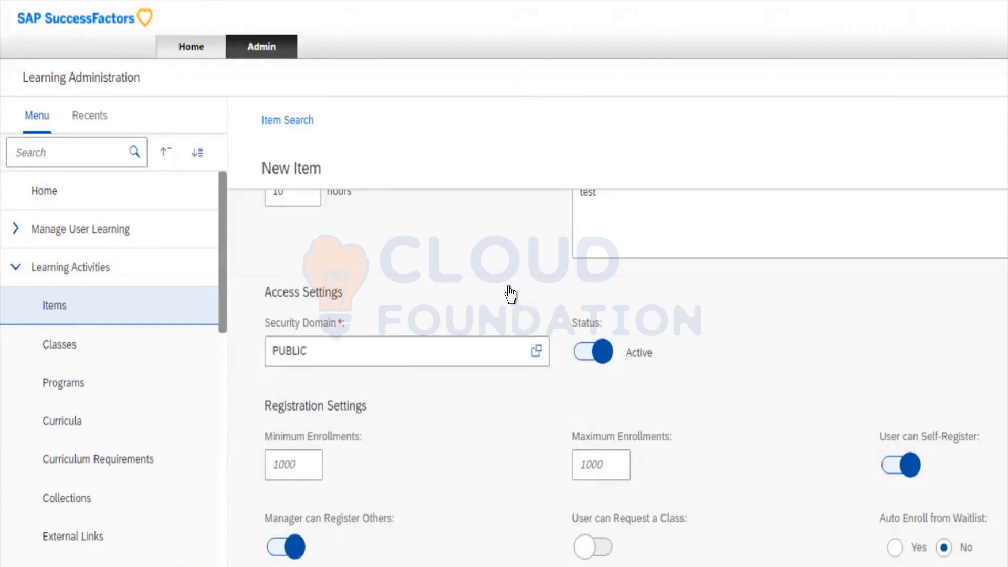
pyautogui.press('Tab')
pyautogui.press('space')
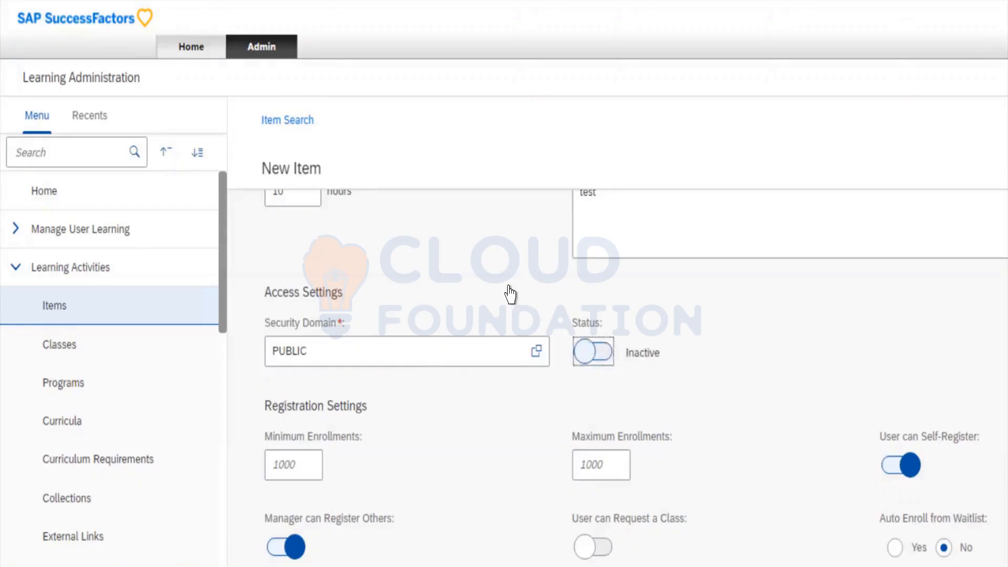
pyautogui.press('space')
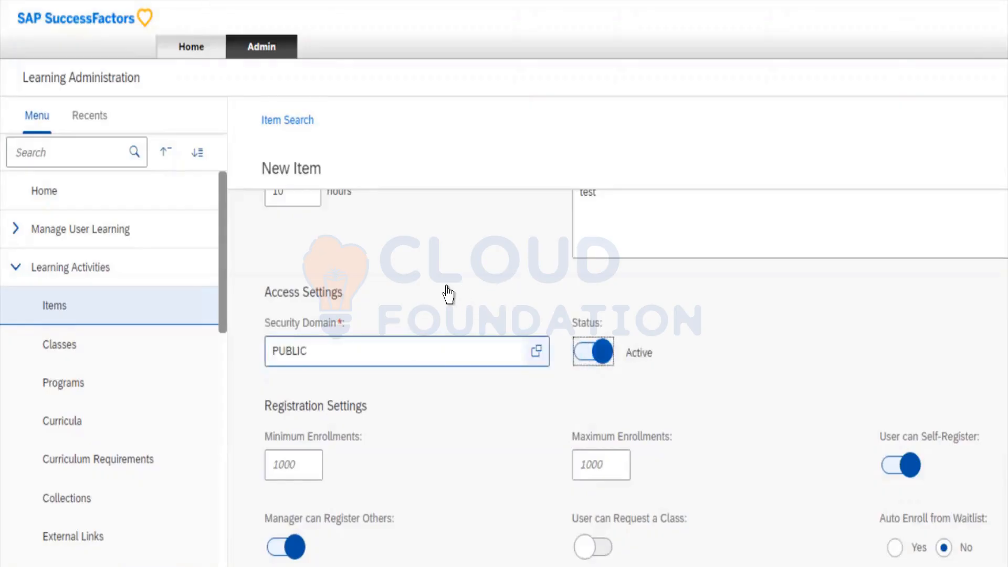
# Search all available security domains for the new item's Security Domain, and close the results without selecting one
pyautogui.click(536, 351)
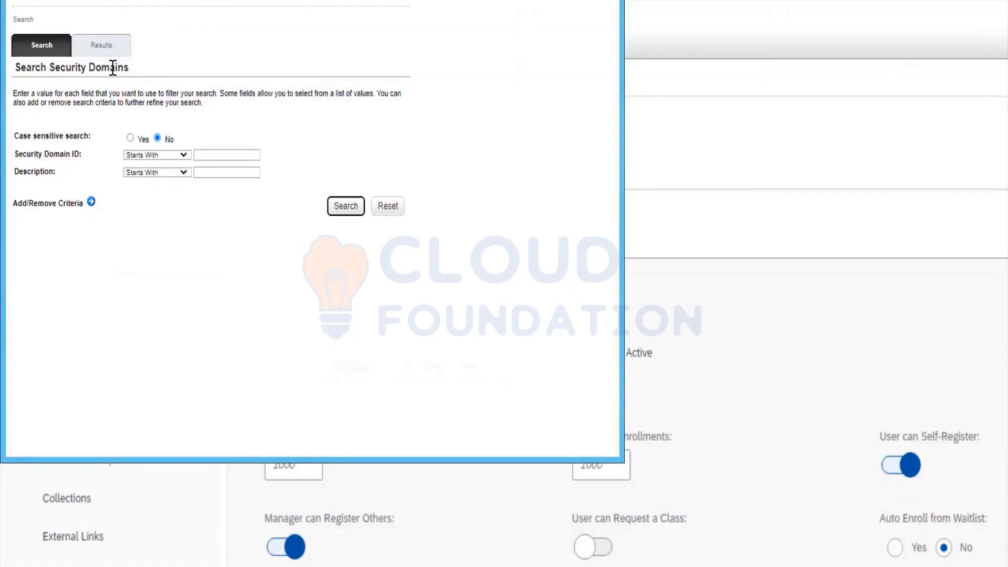
pyautogui.click(340, 201)
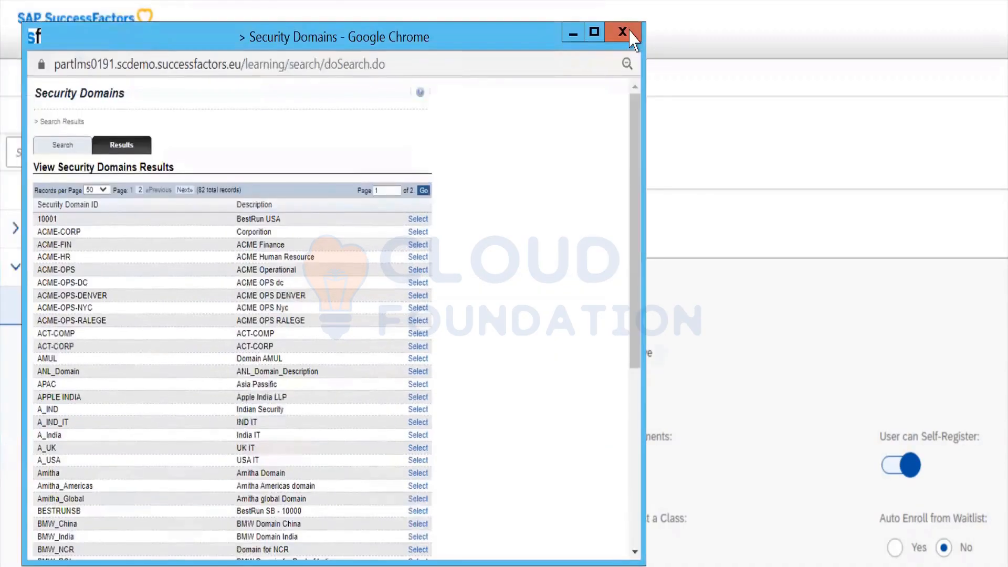
pyautogui.click(634, 36)
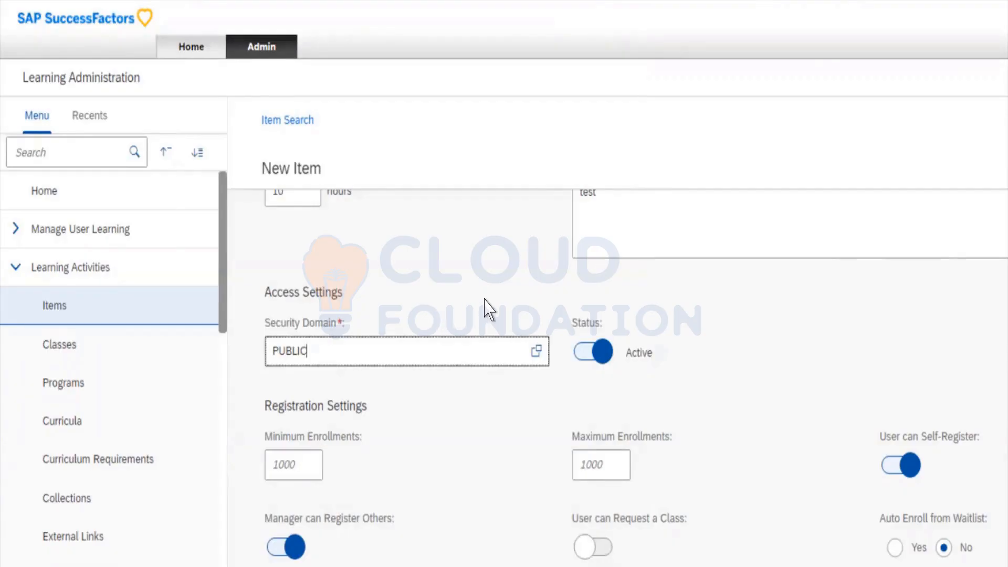
# Toggle the new item's Status to Inactive and return it to Active
pyautogui.press('Tab')
pyautogui.press('space')
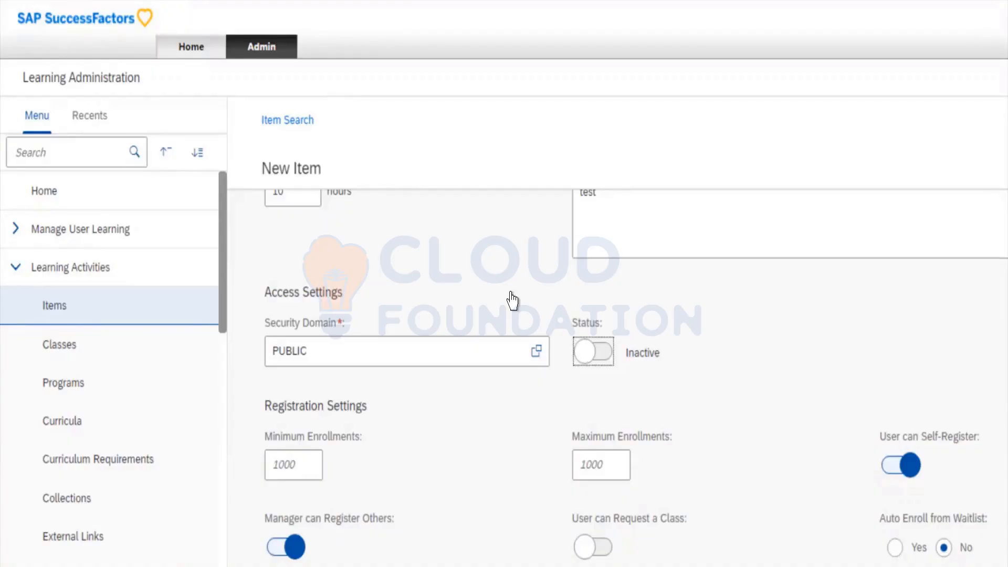
pyautogui.press('space')
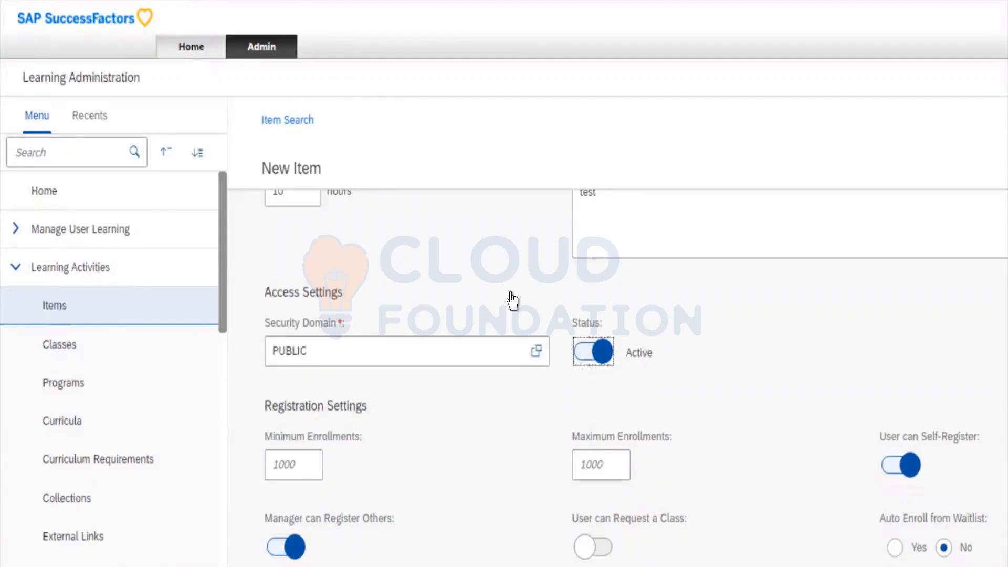
# Set the new item's Minimum Enrollments to 10 and its Maximum Enrollments to 20 in the Registration Settings
pyautogui.press('Tab')
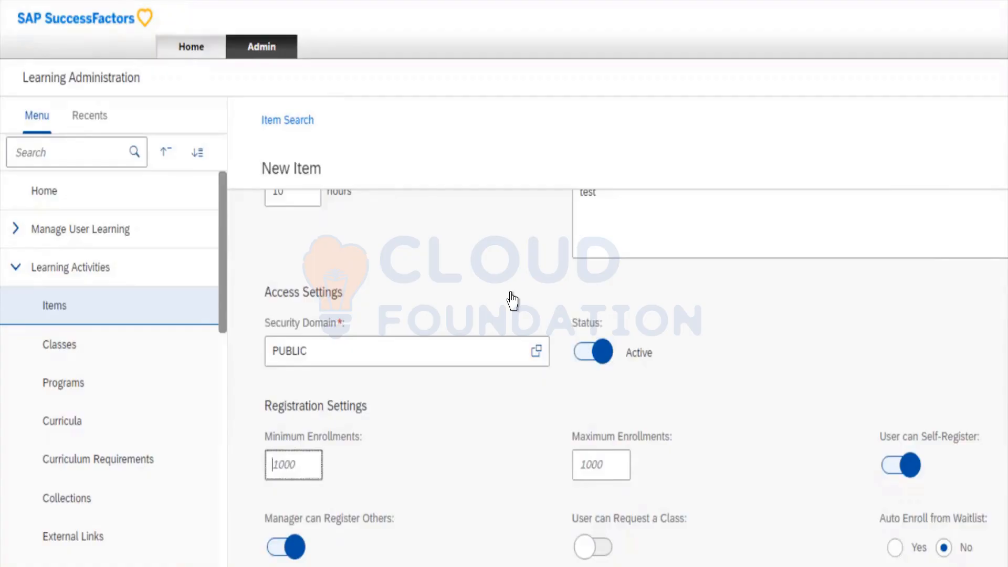
pyautogui.scroll(-3, 512, 300)
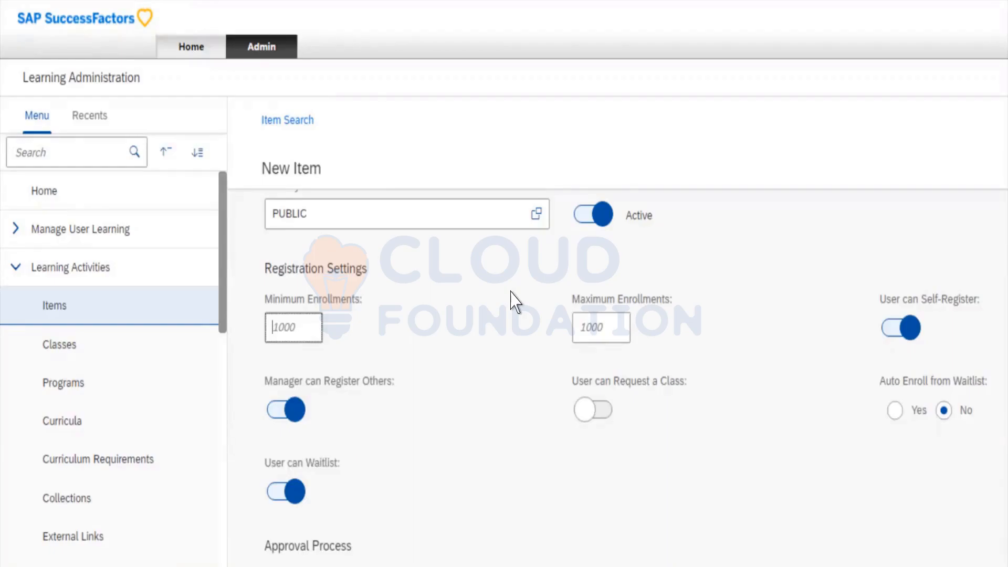
pyautogui.write('10')
pyautogui.press('Tab')
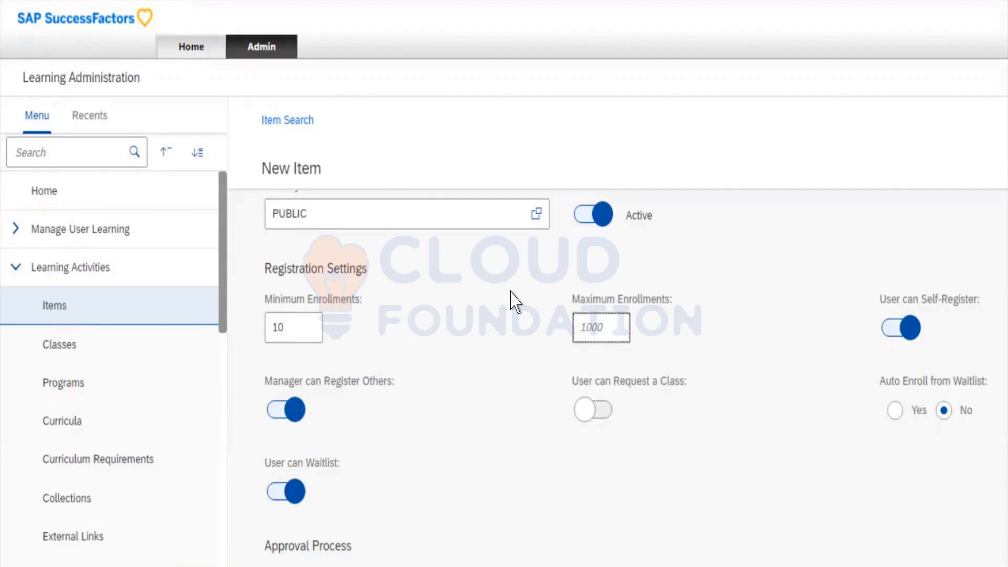
pyautogui.write('20')
pyautogui.press('Tab')
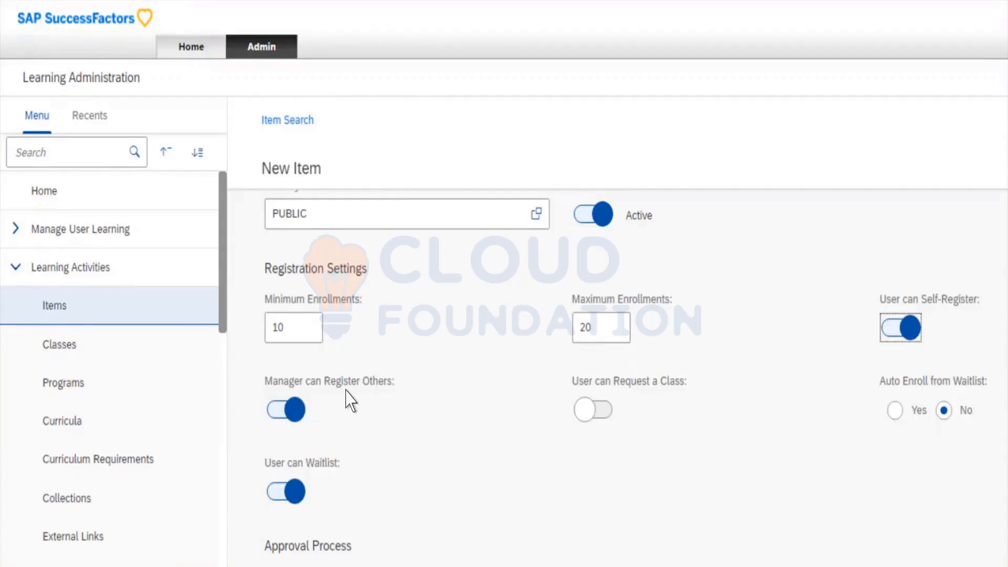
pyautogui.click(286, 410)
pyautogui.press('Tab')
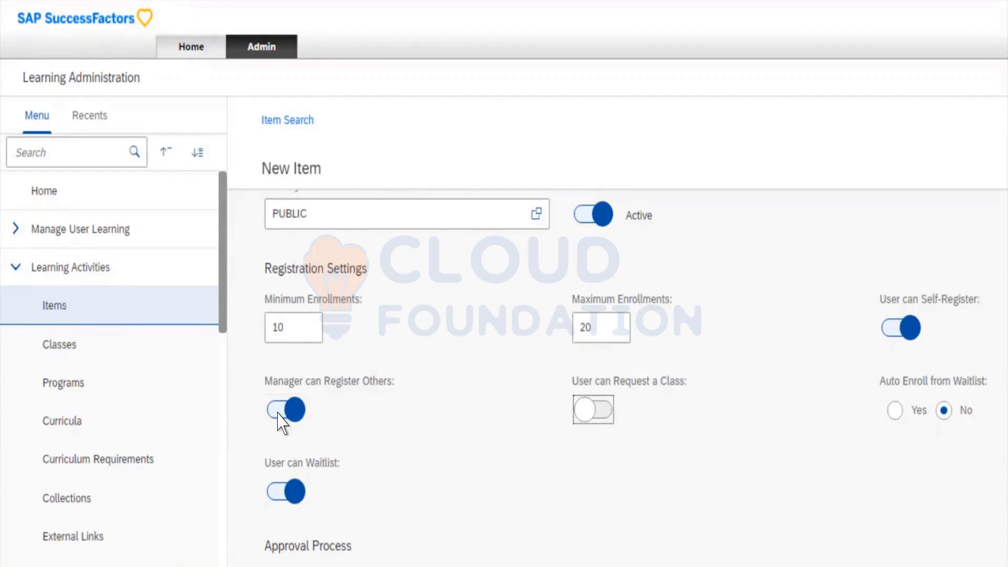
pyautogui.press('Tab')
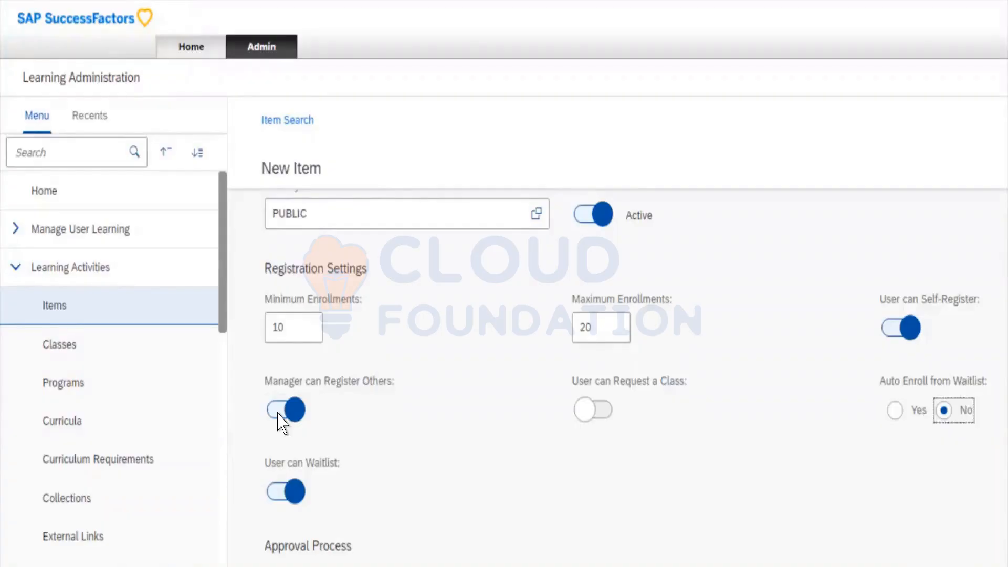
pyautogui.press('Tab')
# Set Approval Required to Yes in the new item's Approval Process section
pyautogui.scroll(-6, 283, 423)
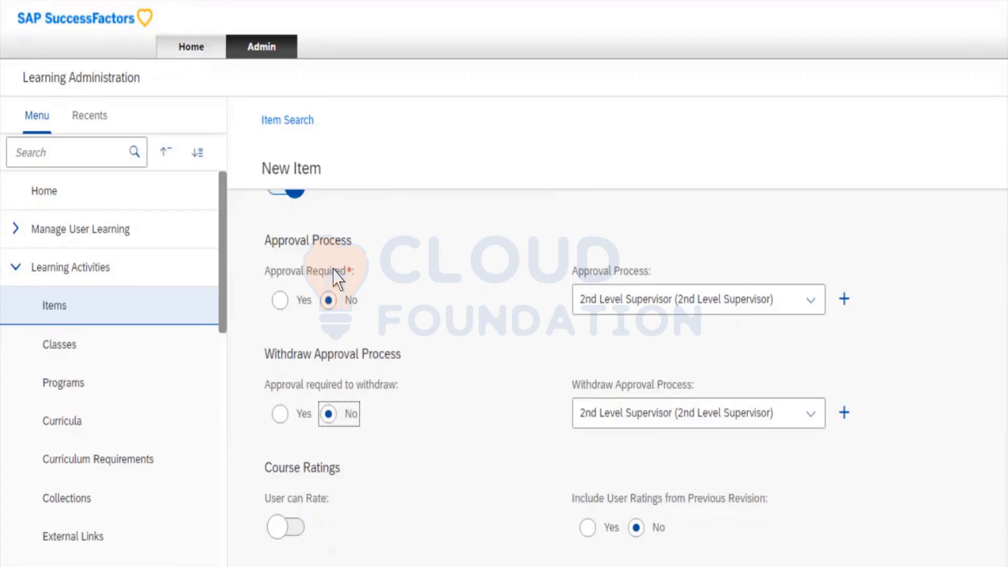
pyautogui.click(279, 250)
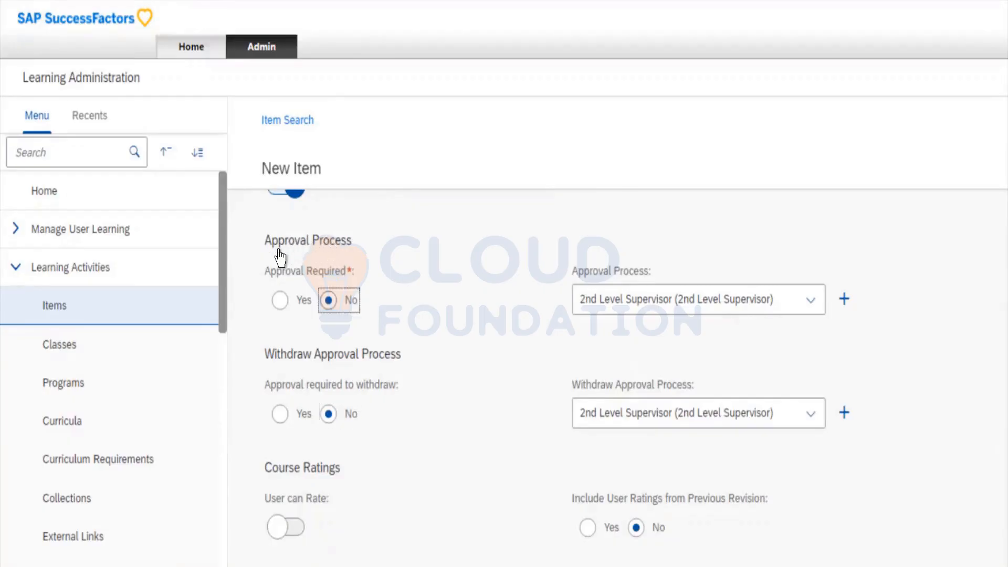
pyautogui.hotkey('shift', 'Tab')
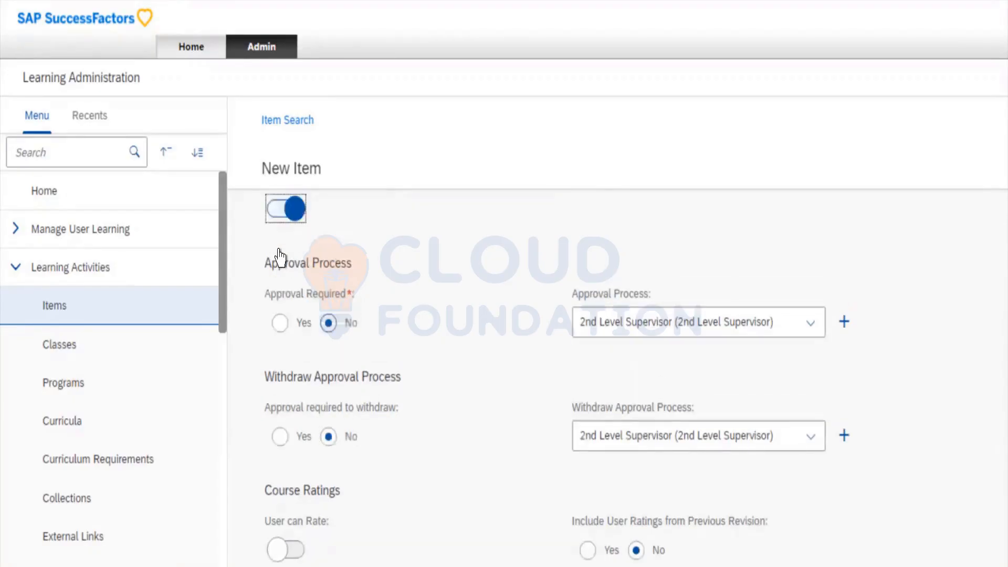
pyautogui.click(297, 292)
pyautogui.press('Tab')
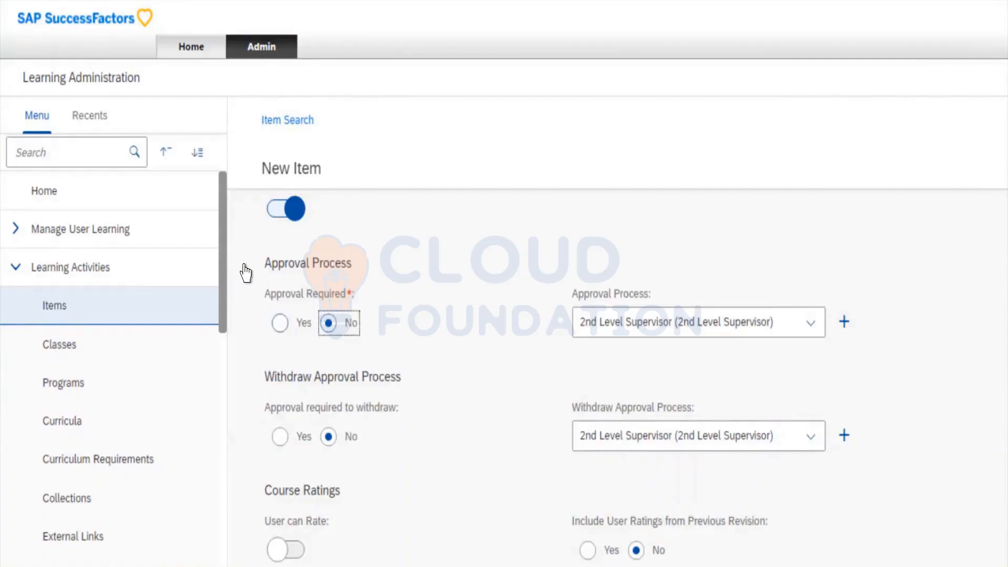
pyautogui.press('Left')
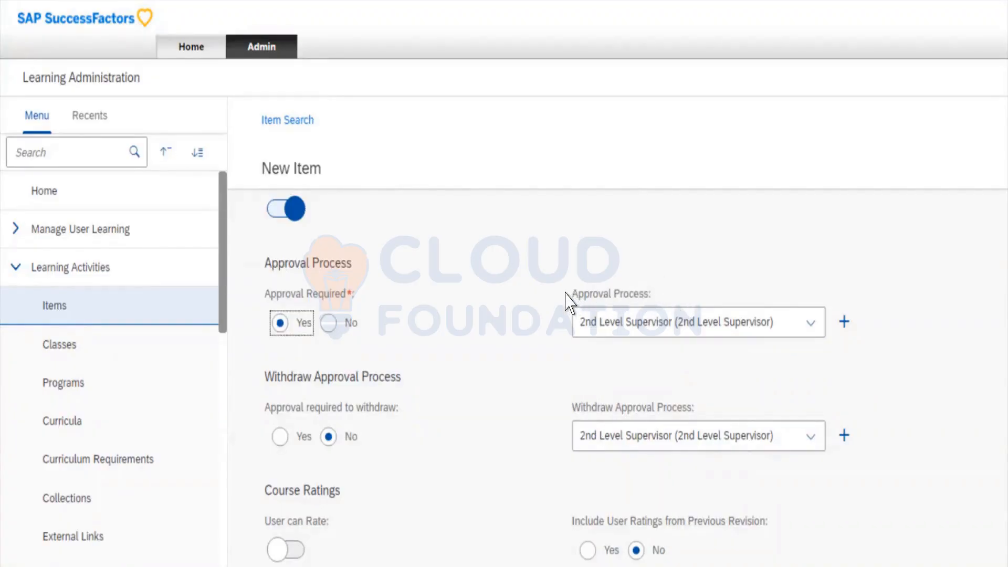
# View the choices available for the new item's Approval Process, and close the list without changing the selection
pyautogui.click(624, 293)
pyautogui.click(619, 268)
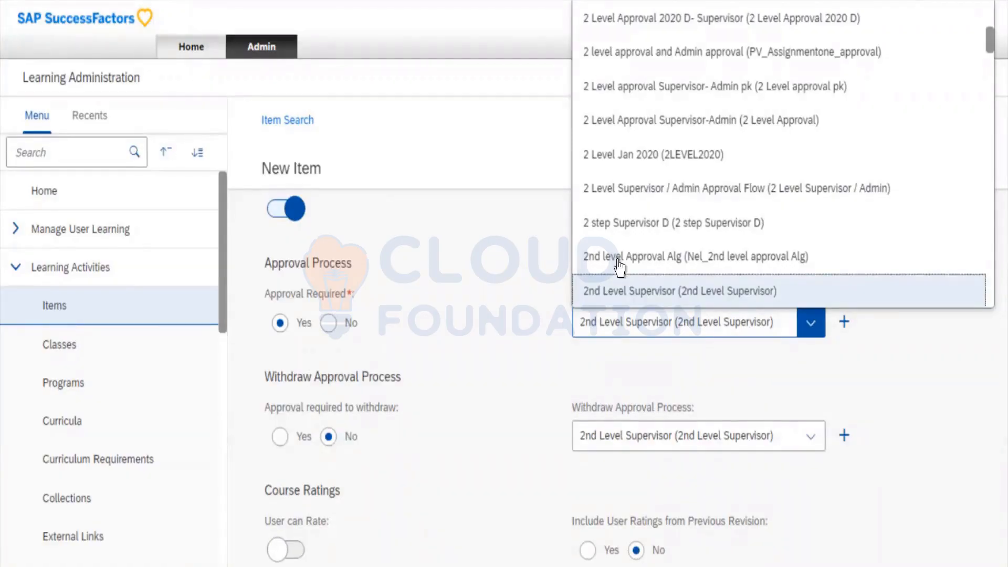
pyautogui.click(295, 381)
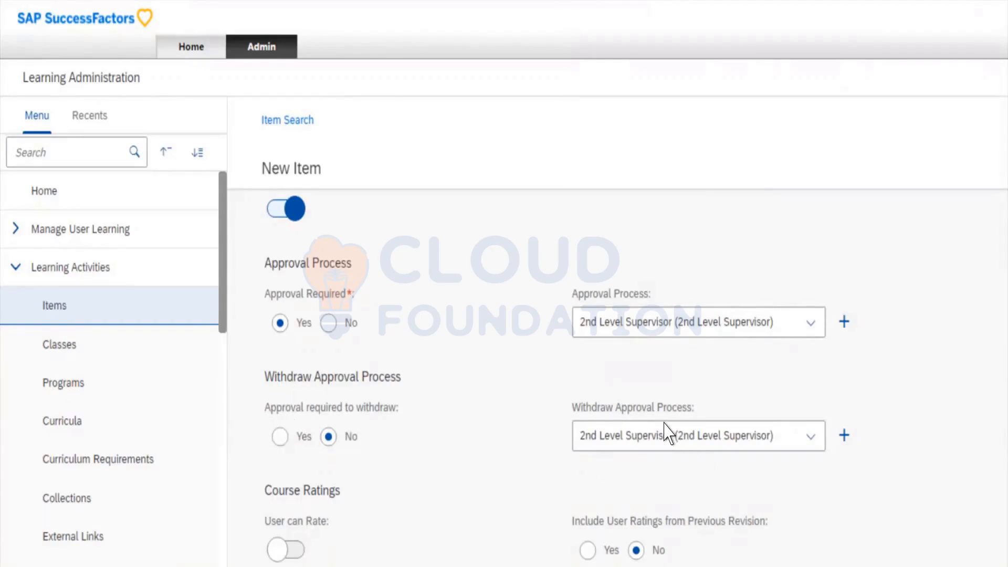
pyautogui.scroll(-1, 664, 423)
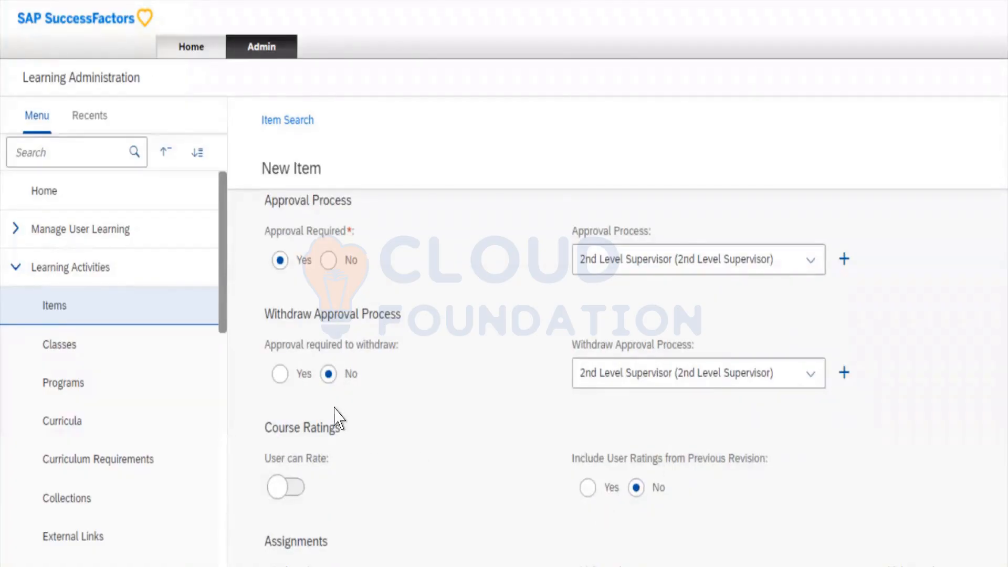
pyautogui.scroll(10, 339, 405)
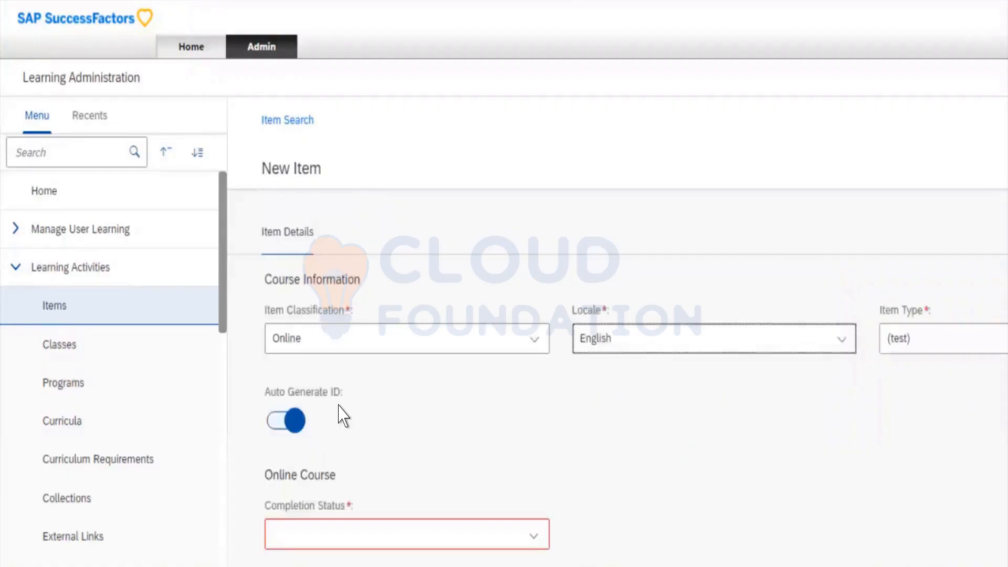
pyautogui.hotkey('shift', 'Tab')
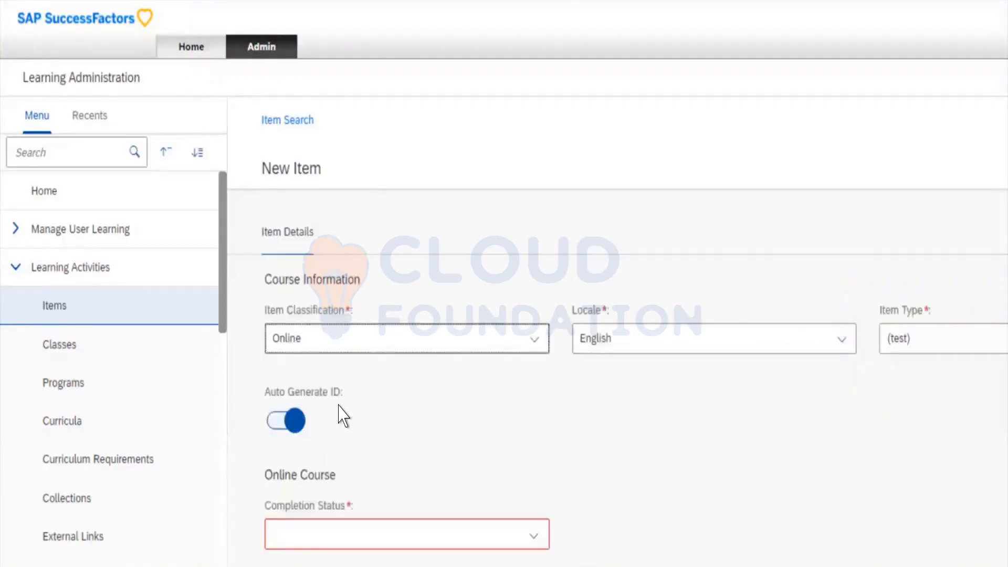
pyautogui.hotkey('shift', 'Tab')
pyautogui.hotkey('shift', 'Tab')
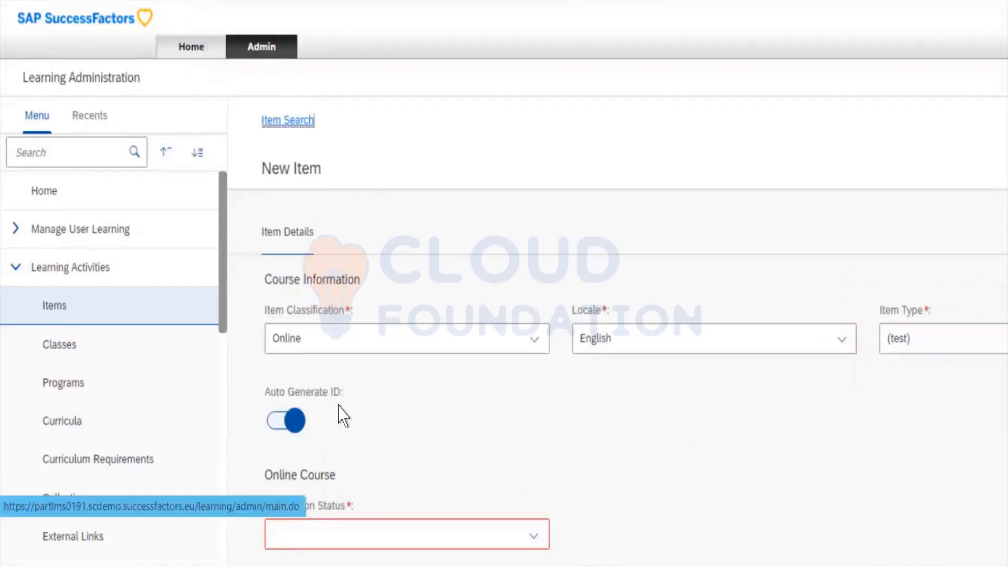
pyautogui.scroll(-10, 342, 415)
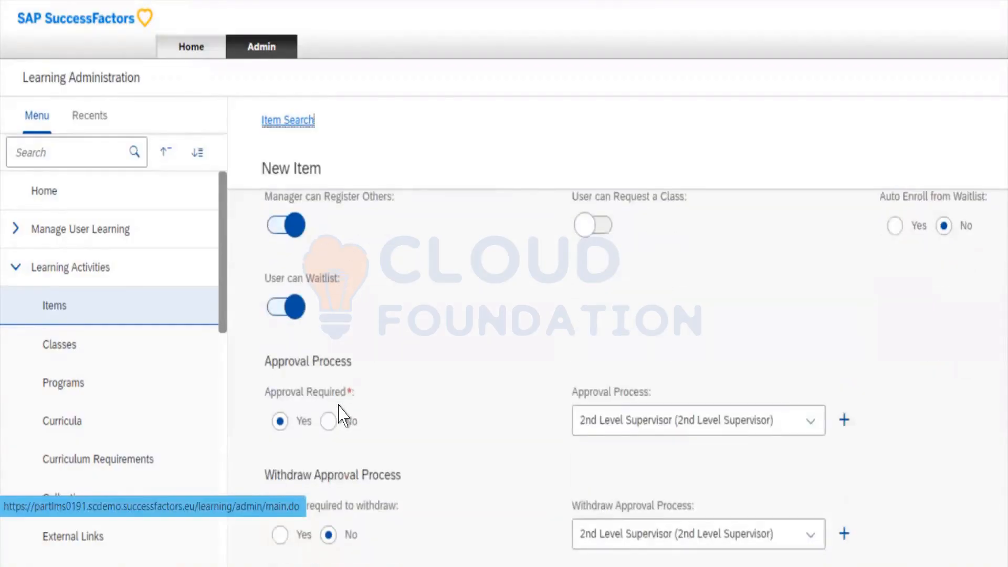
pyautogui.scroll(-2, 343, 414)
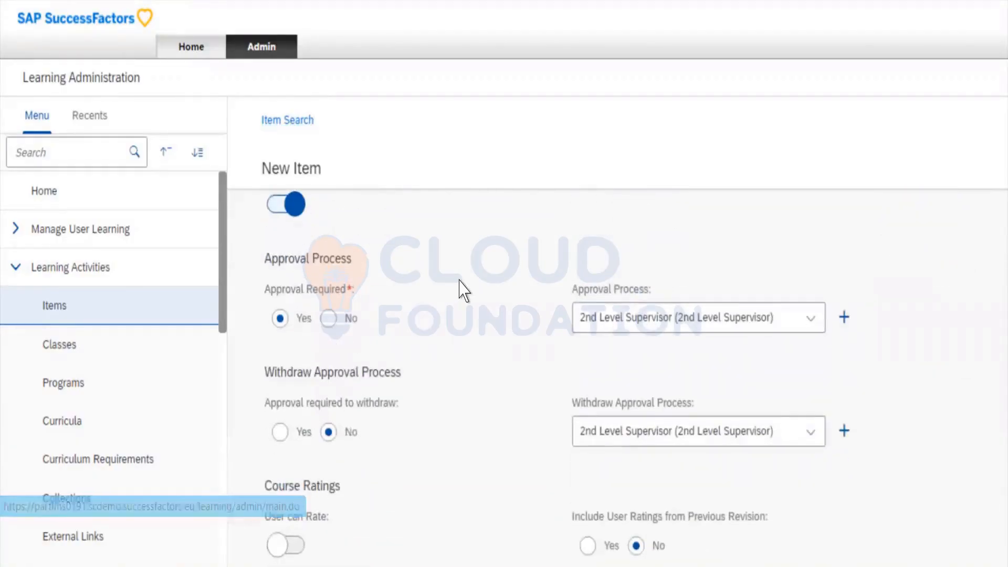
# View the choices available for the new item's Withdraw Approval Process, and leave the list without changing the selection
pyautogui.scroll(-1, 465, 290)
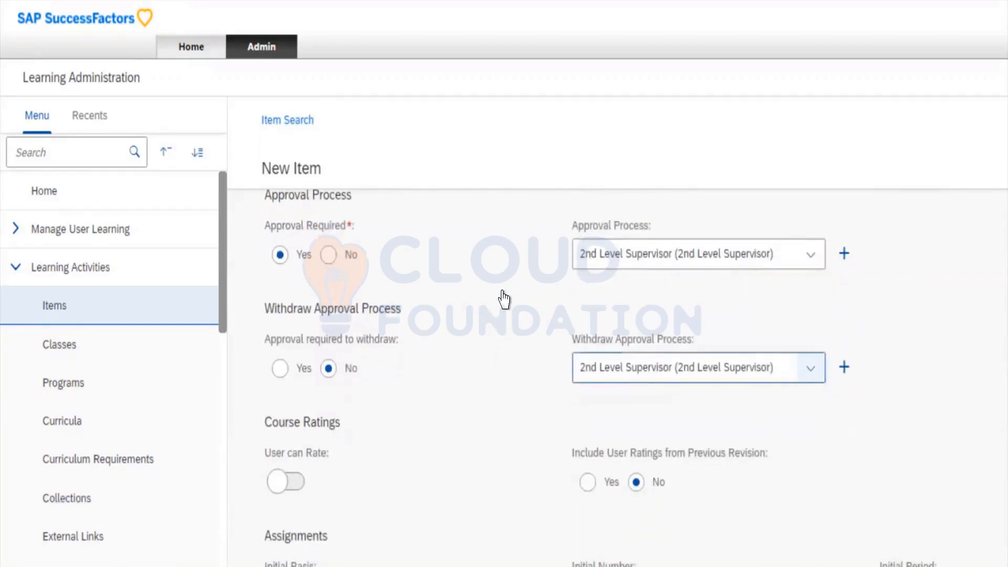
pyautogui.click(811, 368)
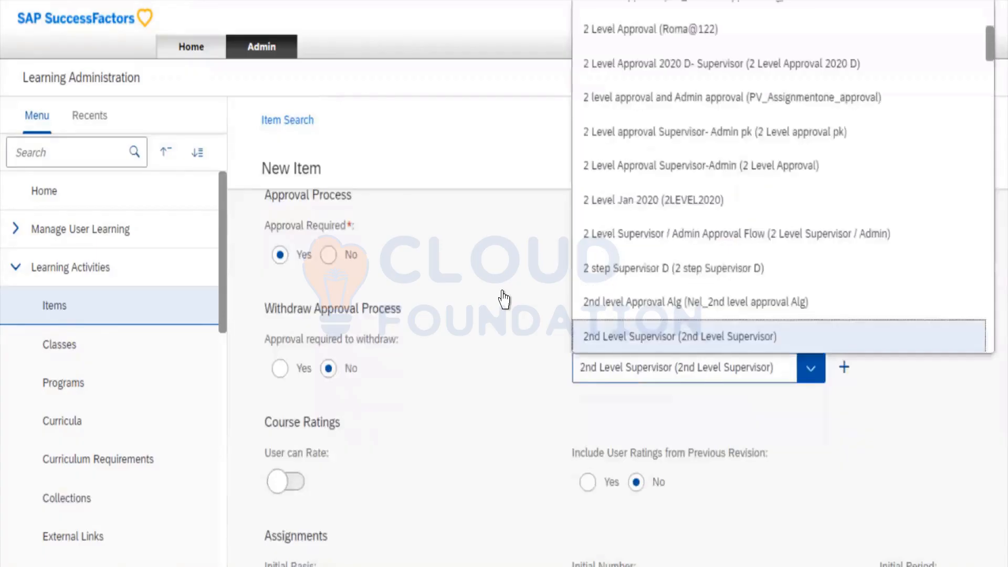
pyautogui.click(504, 299)
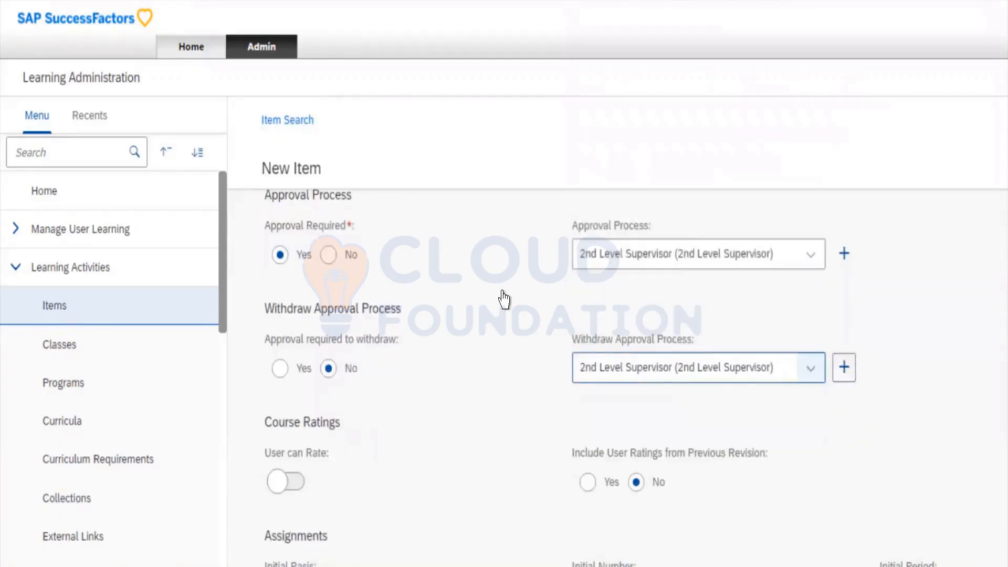
pyautogui.press('Tab')
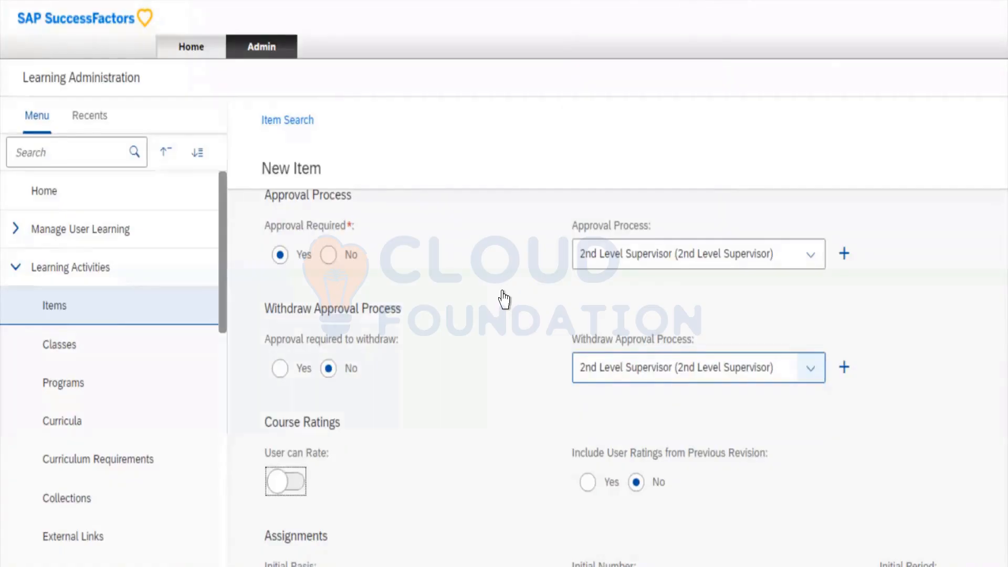
pyautogui.click(811, 368)
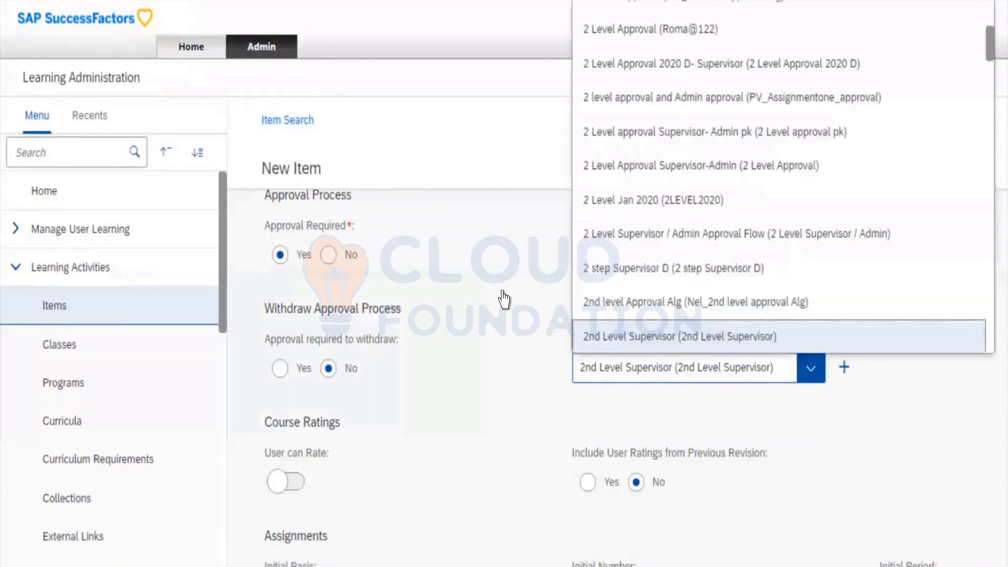
pyautogui.press('Tab')
# Turn on User can Rate in the new item's Course Ratings section
pyautogui.press('Tab')
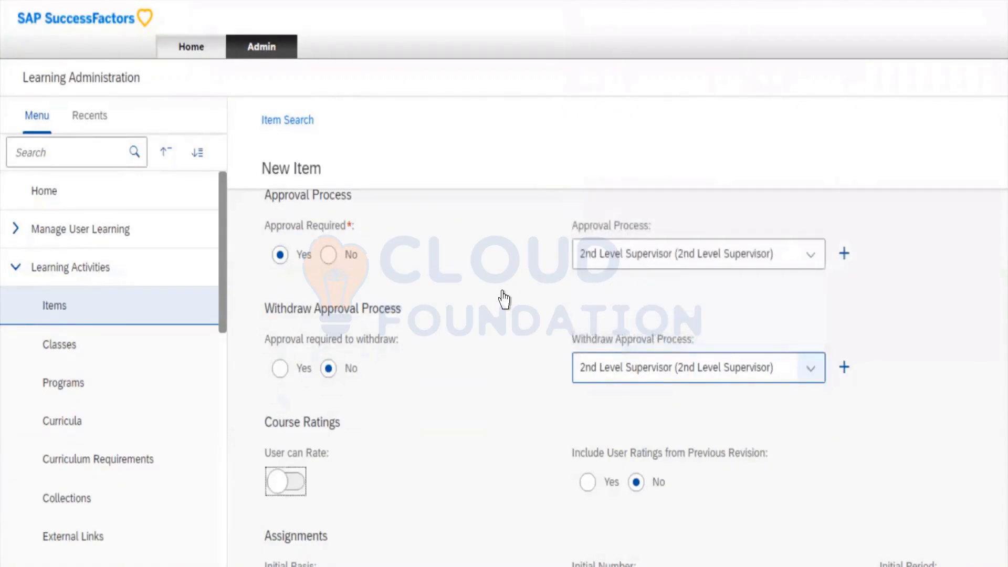
pyautogui.press('space')
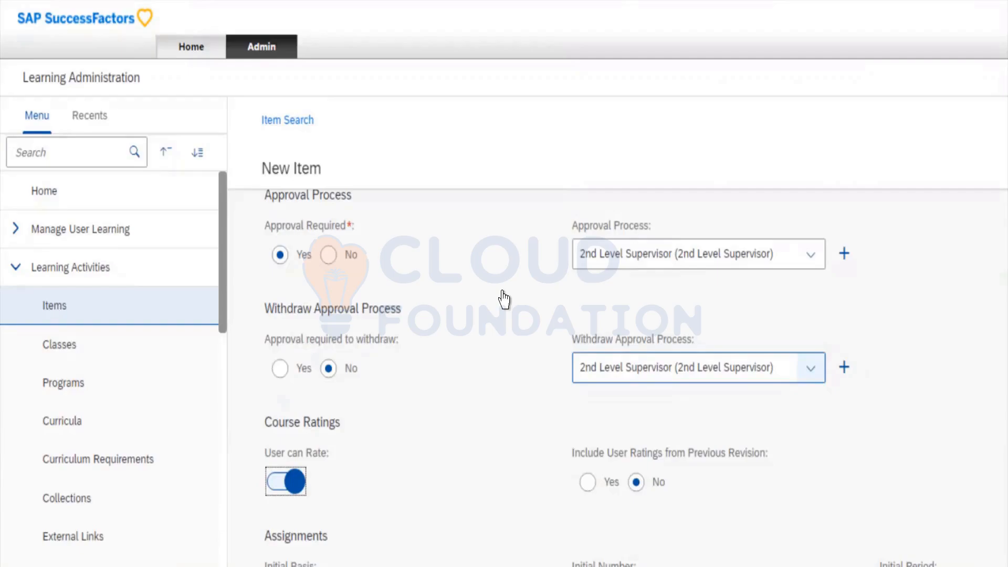
pyautogui.press('Tab')
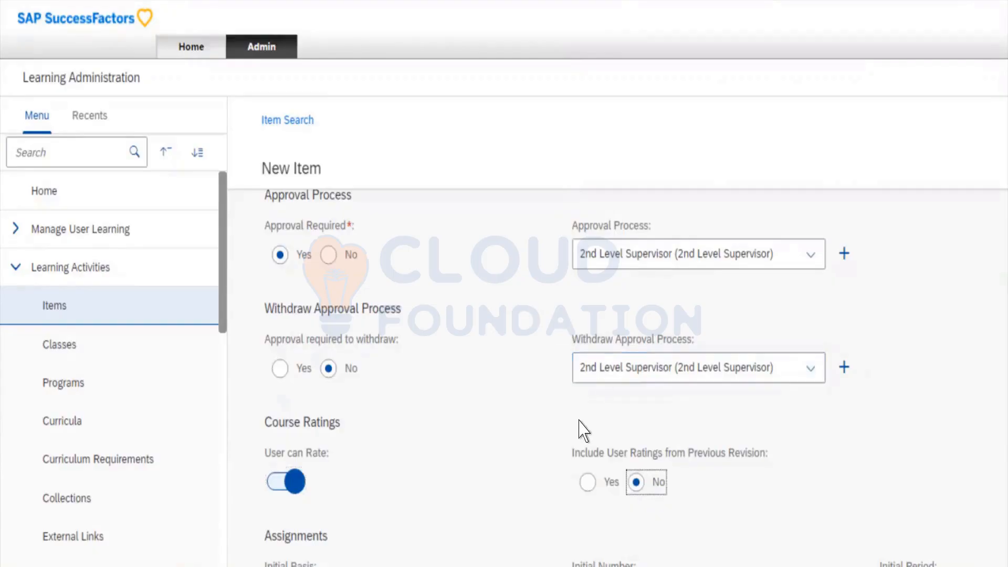
# Set the Initial Basis to Event in the new item's Assignments section
pyautogui.scroll(-5, 579, 420)
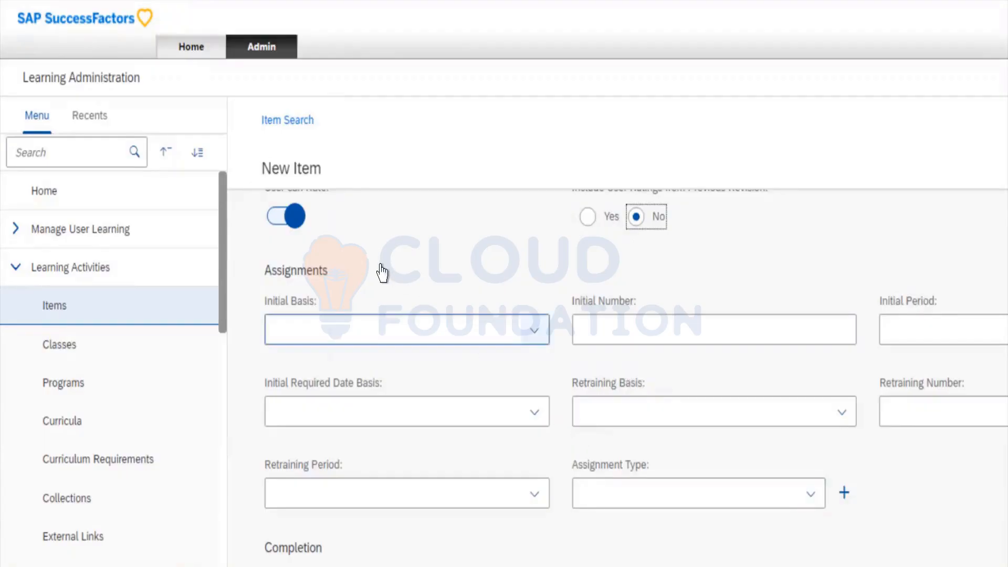
pyautogui.click(384, 326)
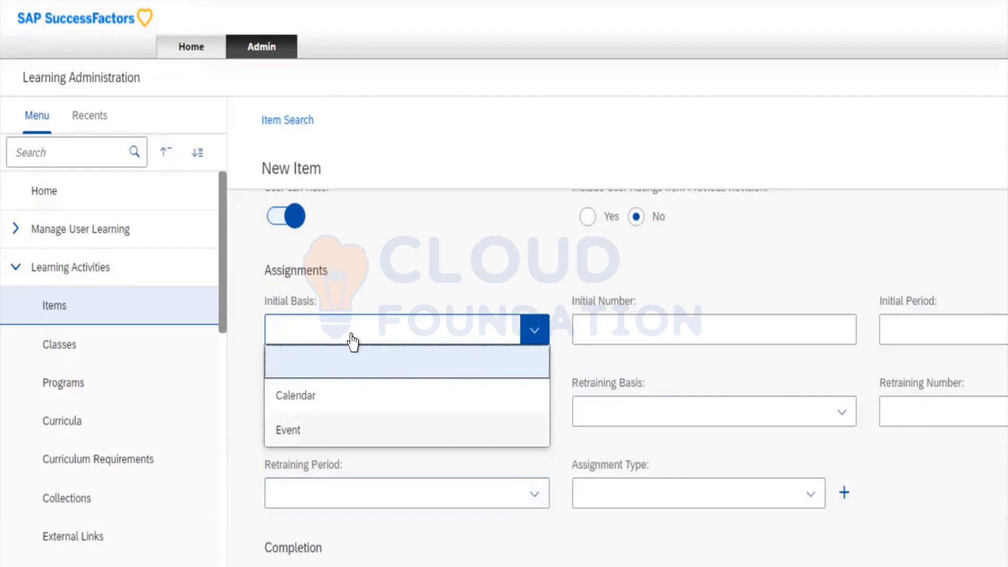
pyautogui.click(352, 422)
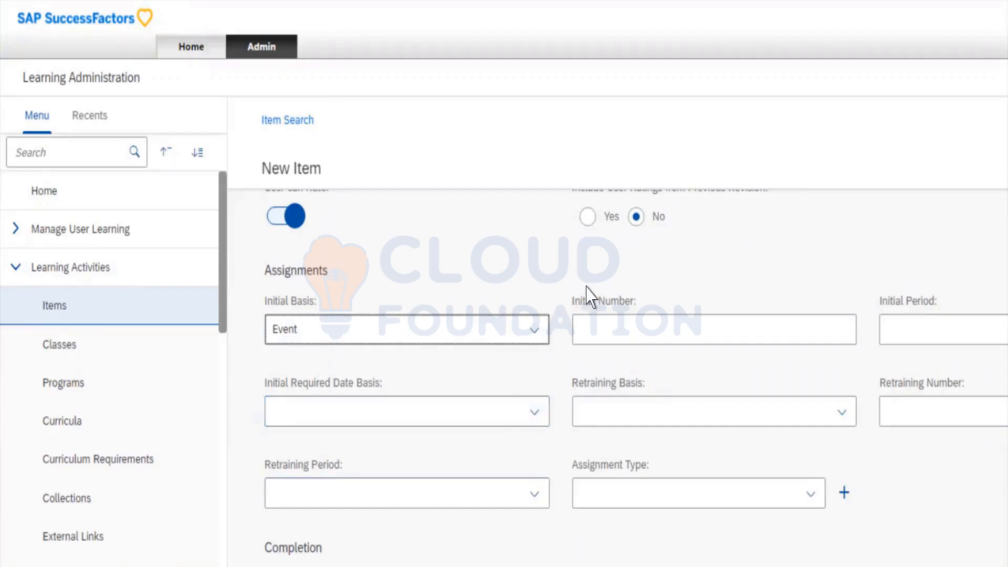
# Set the Initial Number to 1 and the Initial Period to Quarters in the new item's Assignments section
pyautogui.press('Tab')
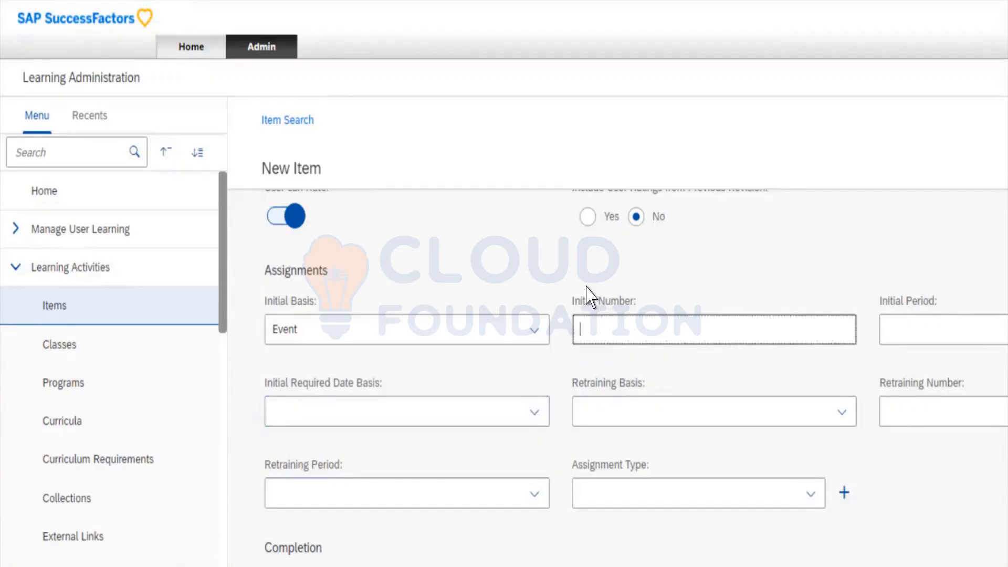
pyautogui.write('1')
pyautogui.press('Tab')
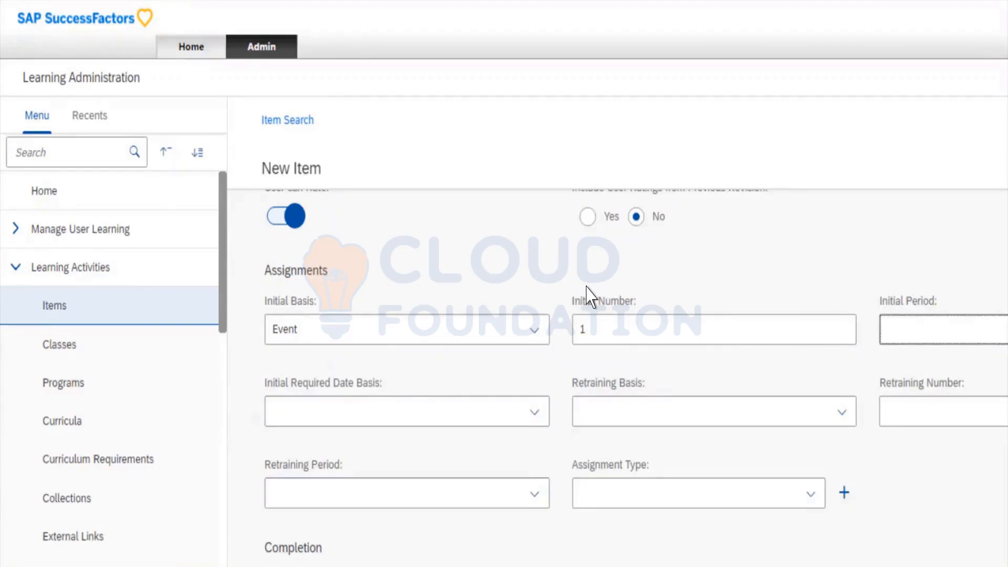
pyautogui.press('Tab')
pyautogui.hotkey('shift', 'Tab')
pyautogui.press('Down')
pyautogui.press('Down')
pyautogui.press('Up')
pyautogui.press('Down')
pyautogui.press('Down')
pyautogui.press('Down')
pyautogui.press('Tab')
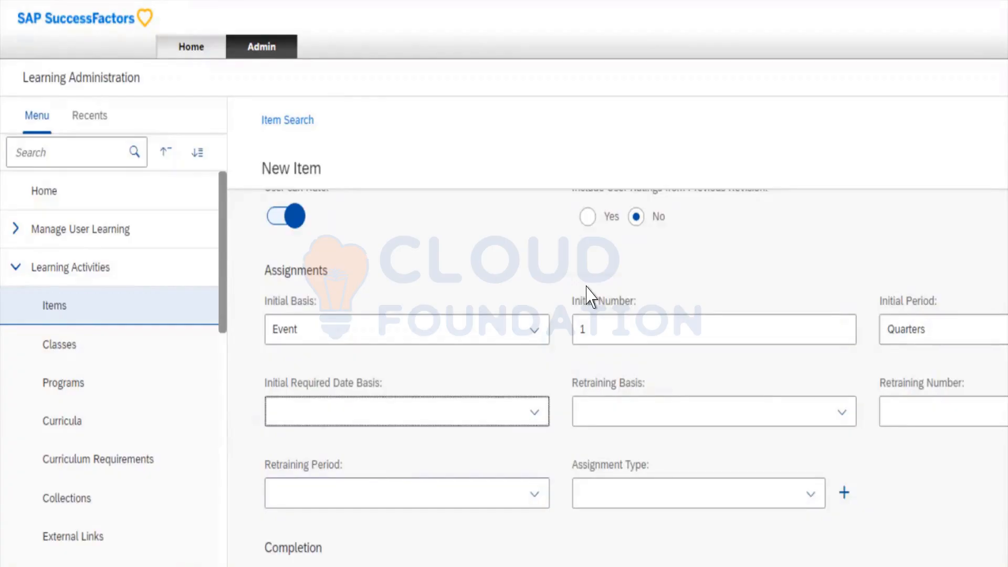
# Set the Initial Required Date Basis to Hired Date in the new item's Assignments section
pyautogui.press('Down')
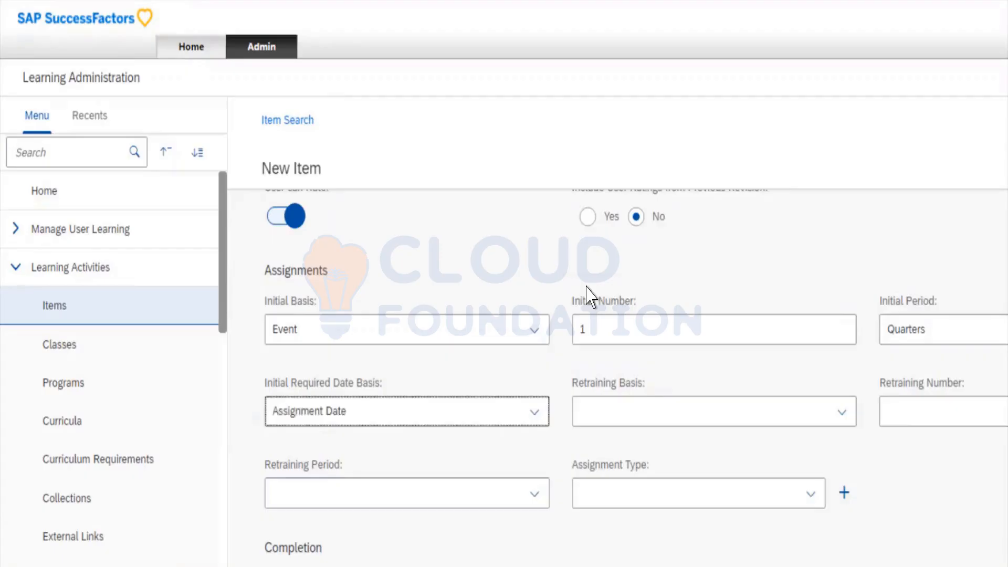
pyautogui.press('Down')
pyautogui.press('Up')
pyautogui.press('Down')
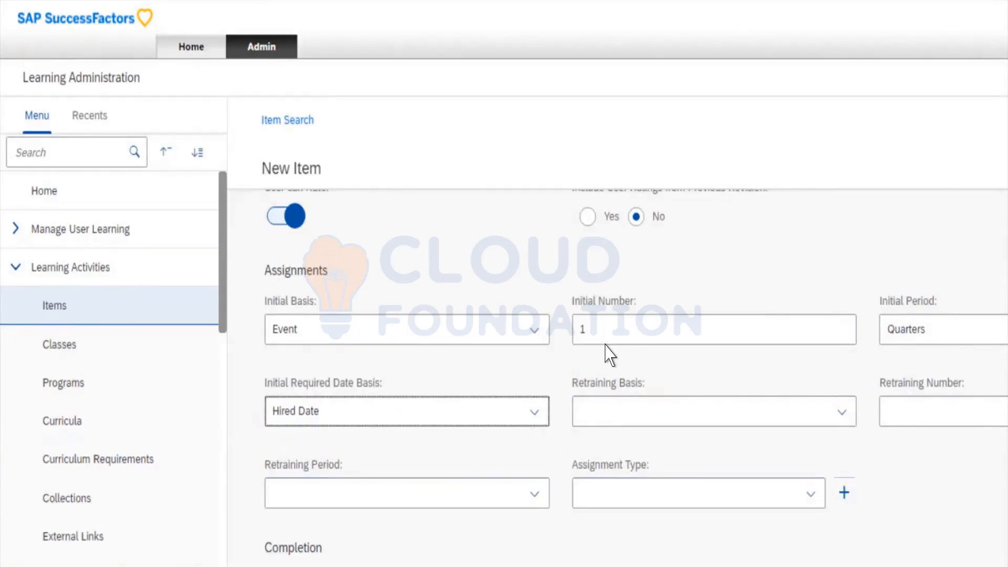
pyautogui.press('Tab')
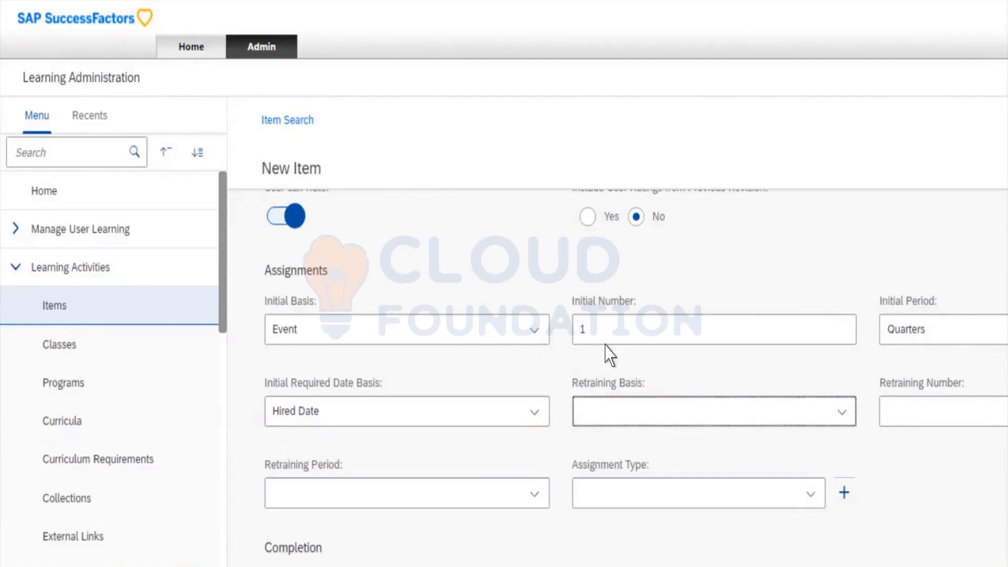
# Define the new item's retraining schedule with Retraining Basis Event, Retraining Number 1 and Retraining Period Quarters
pyautogui.press('Down')
pyautogui.press('Down')
pyautogui.press('Tab')
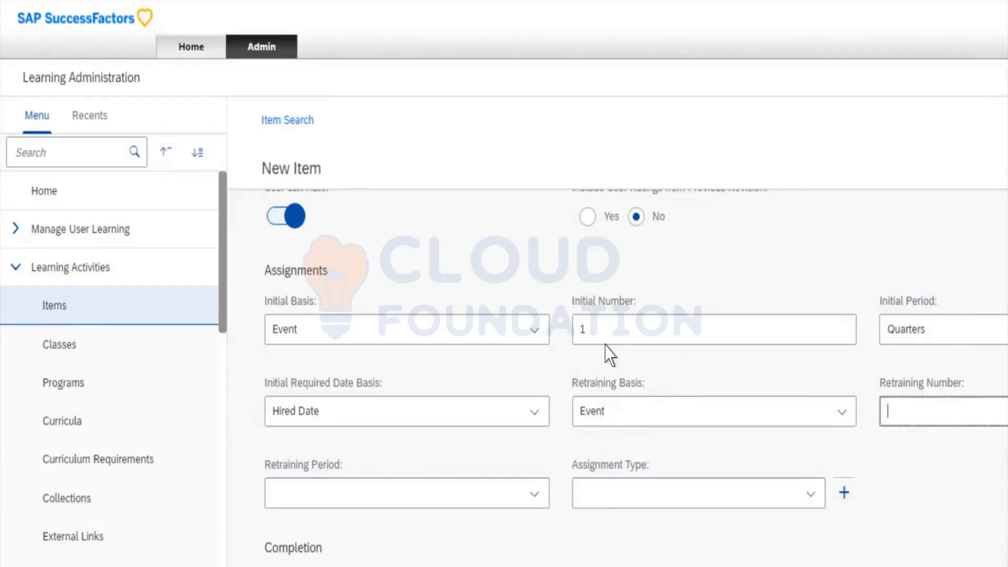
pyautogui.write('1')
pyautogui.press('Tab')
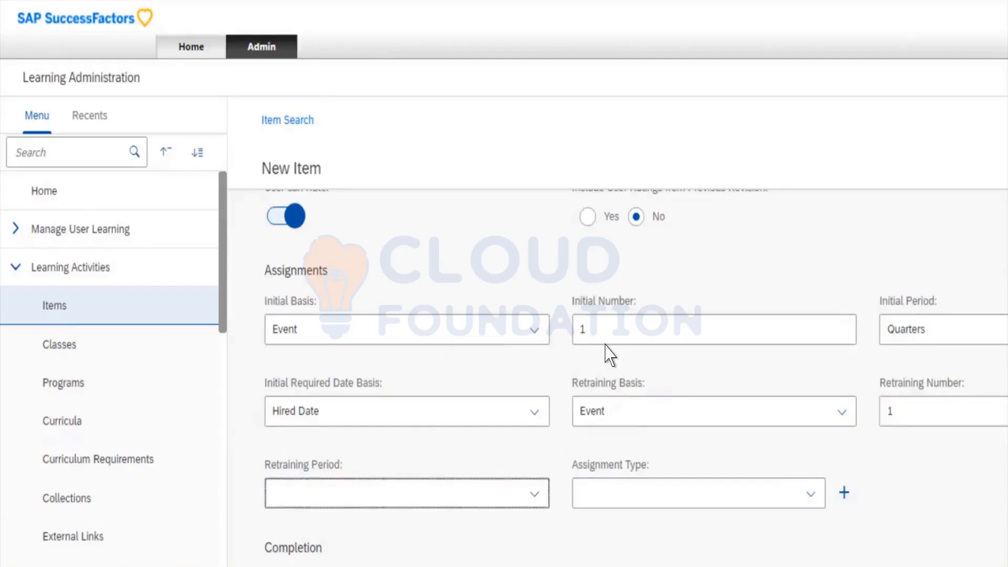
pyautogui.press('Down')
pyautogui.press('Down')
pyautogui.press('Down')
pyautogui.press('Down')
pyautogui.press('Tab')
# View the form for adding a new assignment type reference, and close it without adding one
pyautogui.press('Down')
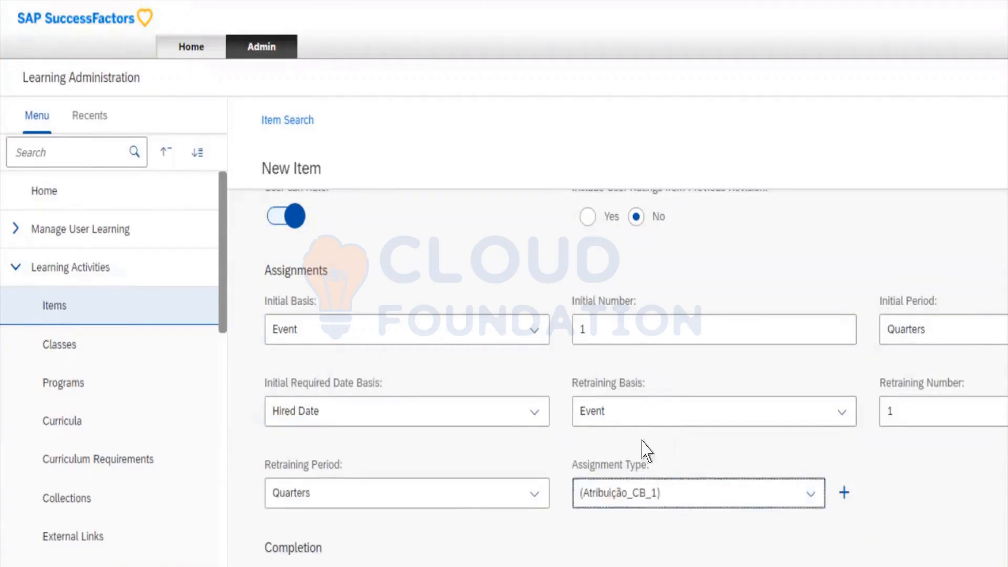
pyautogui.press('Tab')
pyautogui.press('Return')
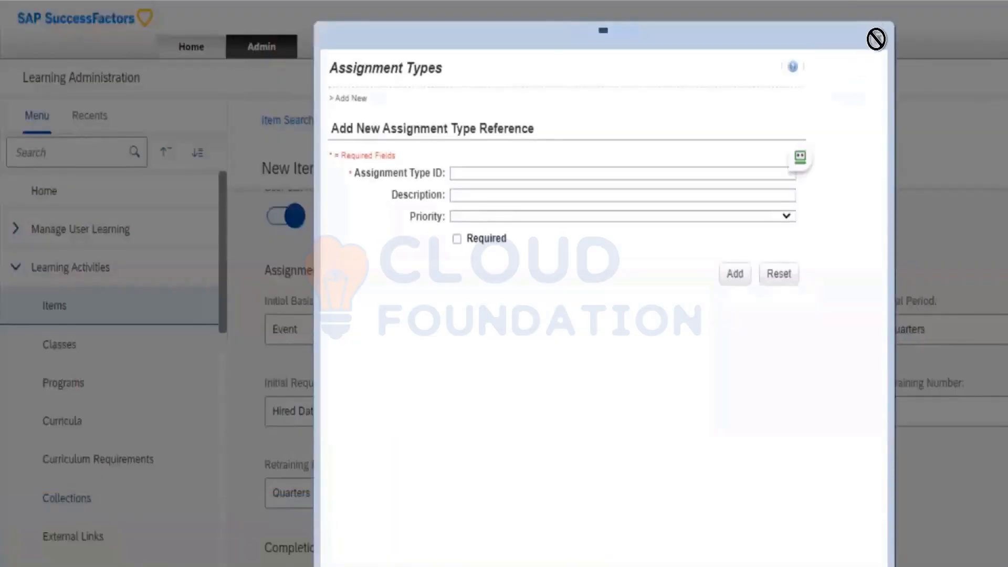
pyautogui.click(877, 38)
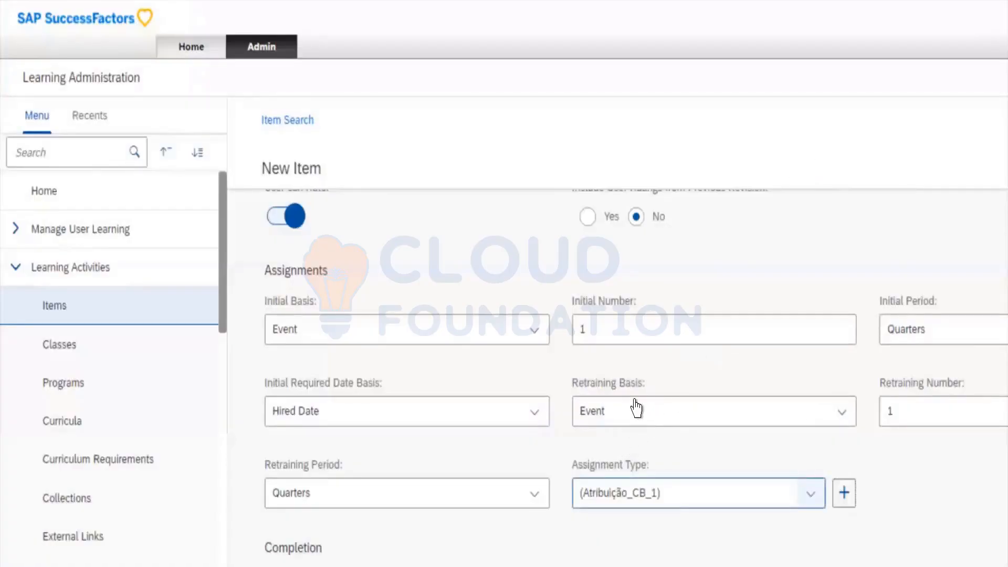
# Set the new item's Assignment Type to Mandatory (A_Mandatory)
pyautogui.click(811, 493)
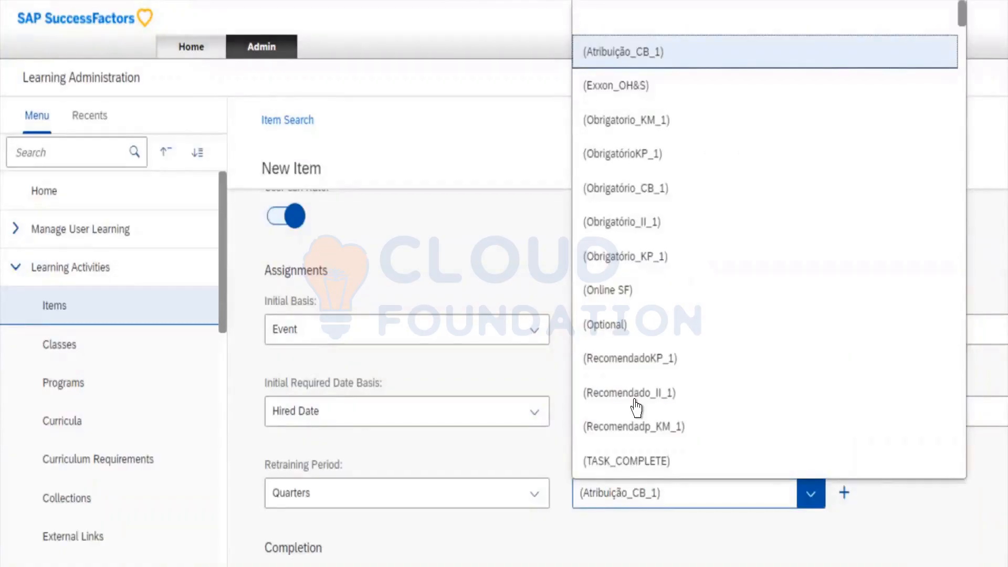
pyautogui.scroll(-1, 635, 402)
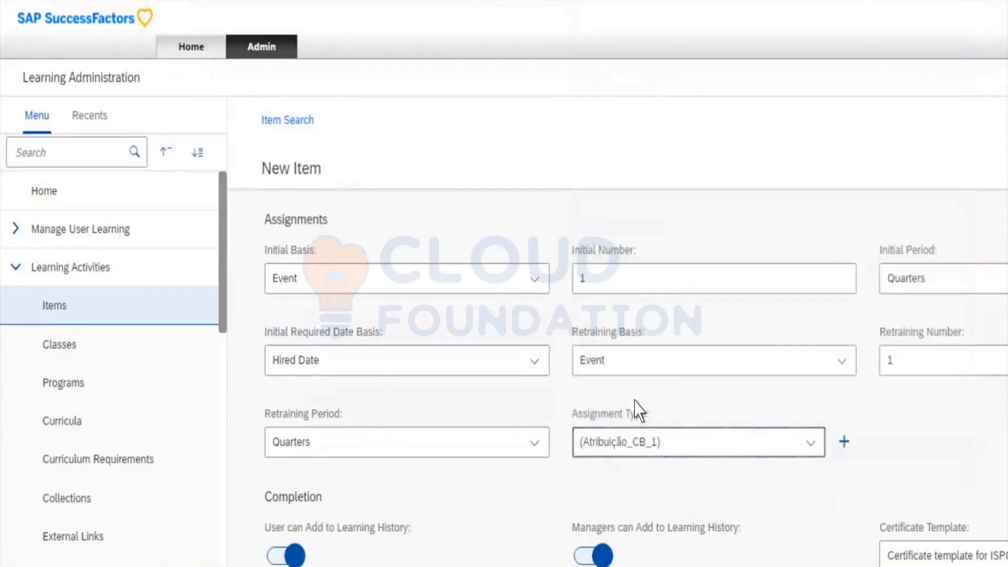
pyautogui.click(636, 363)
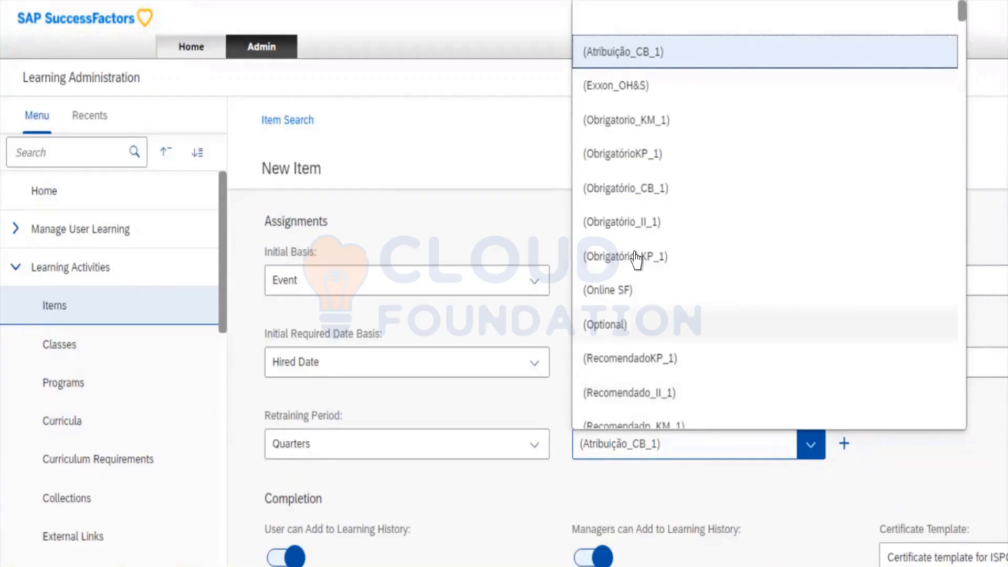
pyautogui.press('m')
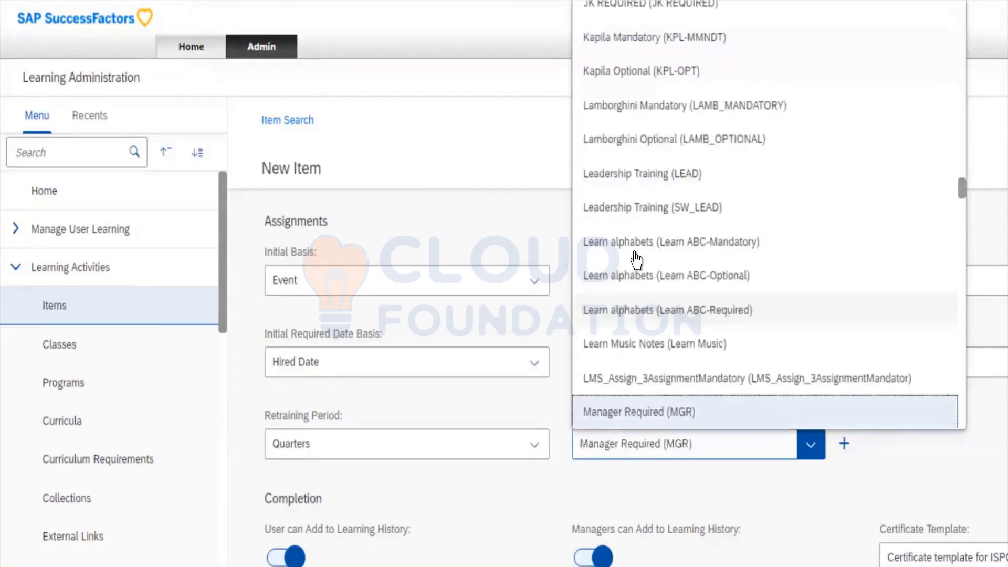
pyautogui.press('Down')
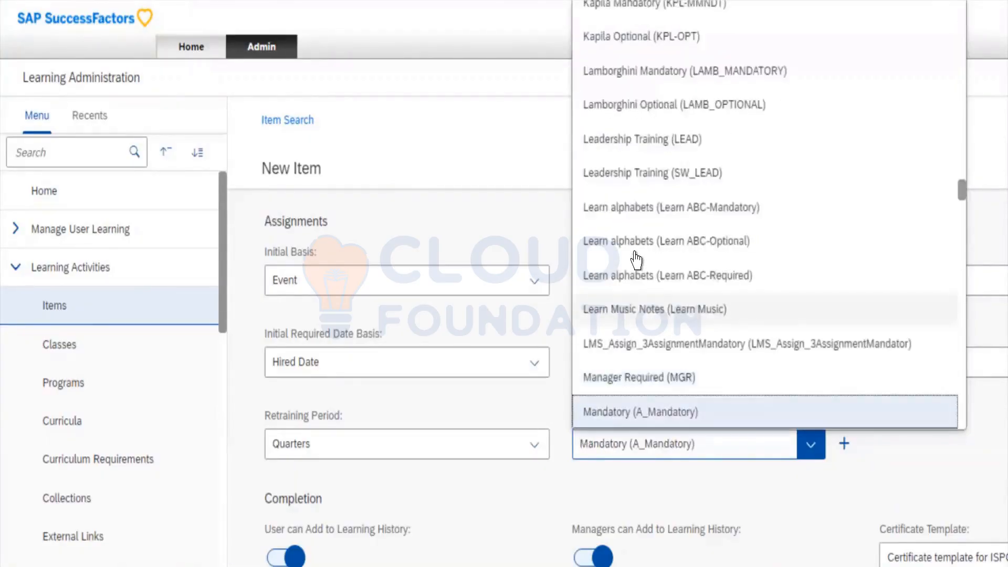
pyautogui.press('Down')
pyautogui.press('Up')
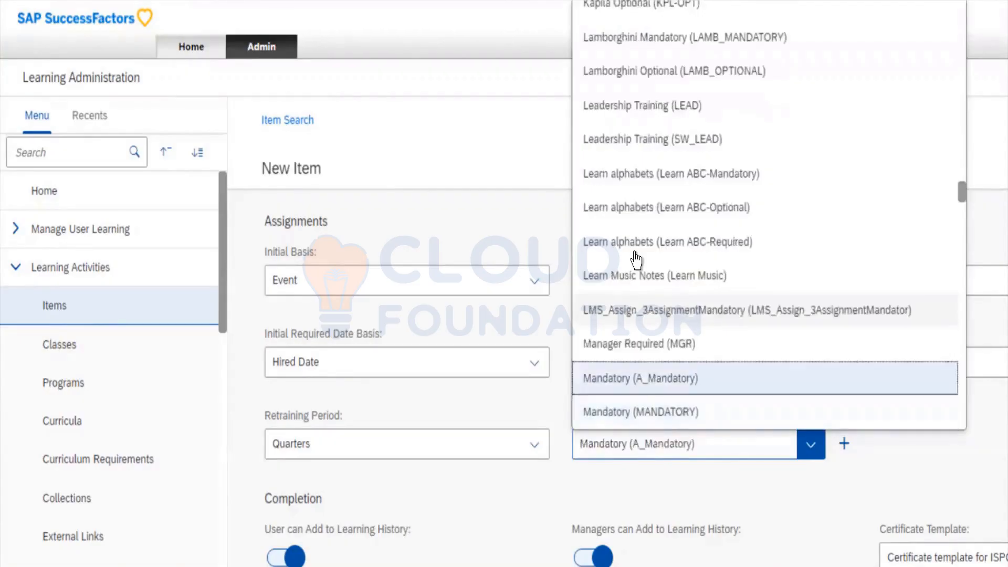
pyautogui.press('Return')
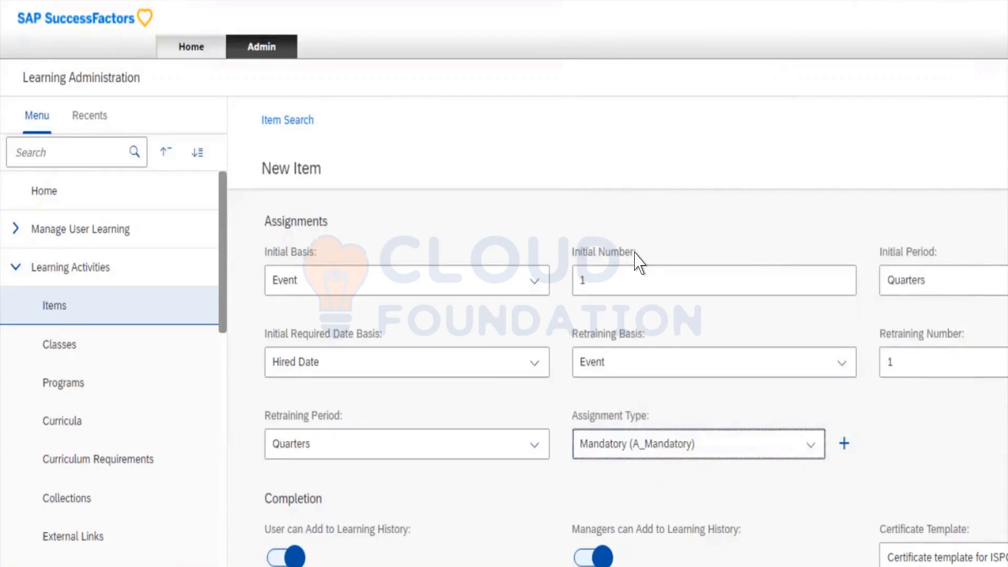
# Review the new item's Completion settings and the choices for its Certificate Template, leaving the selection as it is
pyautogui.scroll(-4, 637, 261)
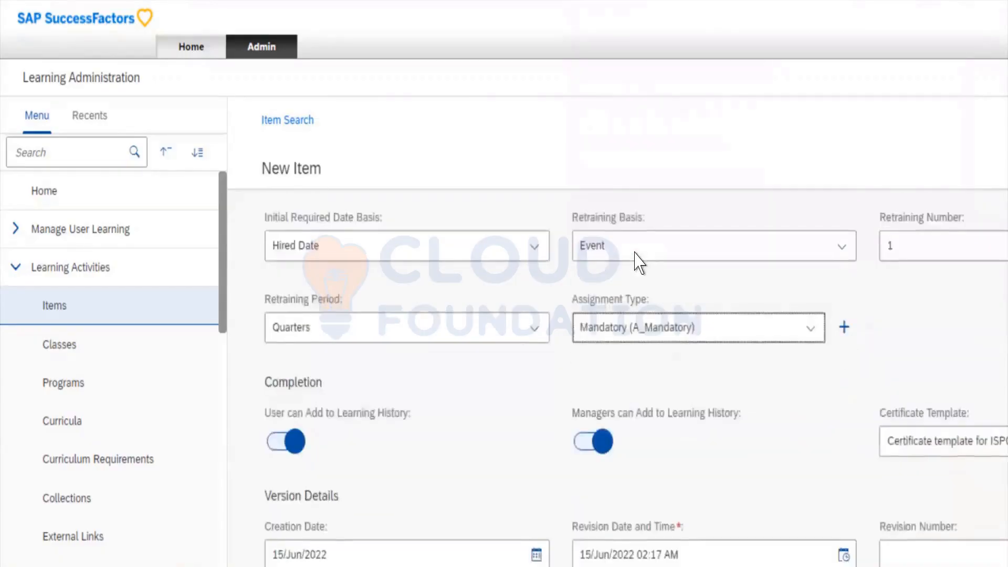
pyautogui.scroll(-1, 637, 261)
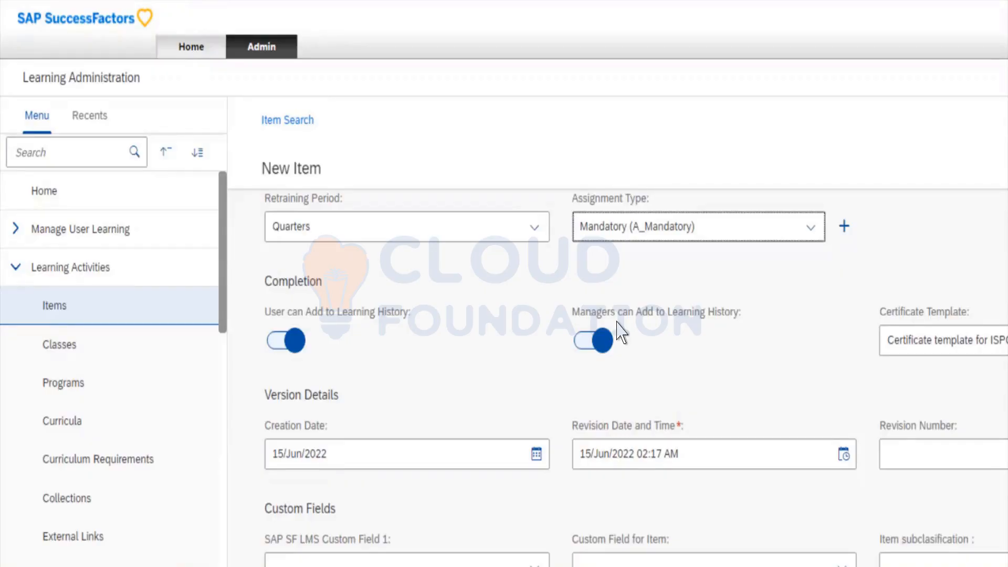
pyautogui.press('Tab')
pyautogui.press('Tab')
pyautogui.press('Tab')
pyautogui.press('Tab')
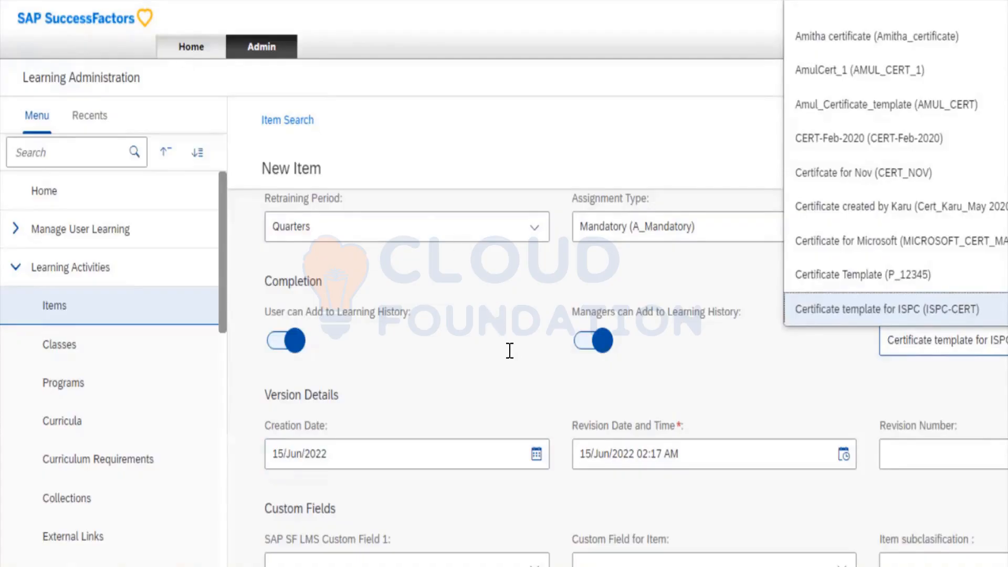
pyautogui.click(617, 454)
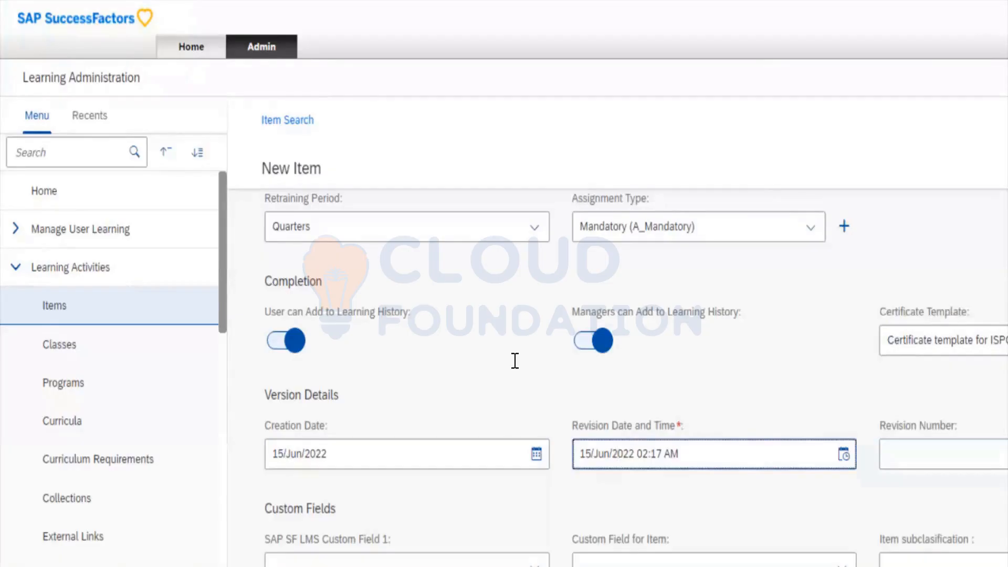
# Set the Revision Number to 1 in the new item's Version Details section
pyautogui.scroll(-2, 515, 361)
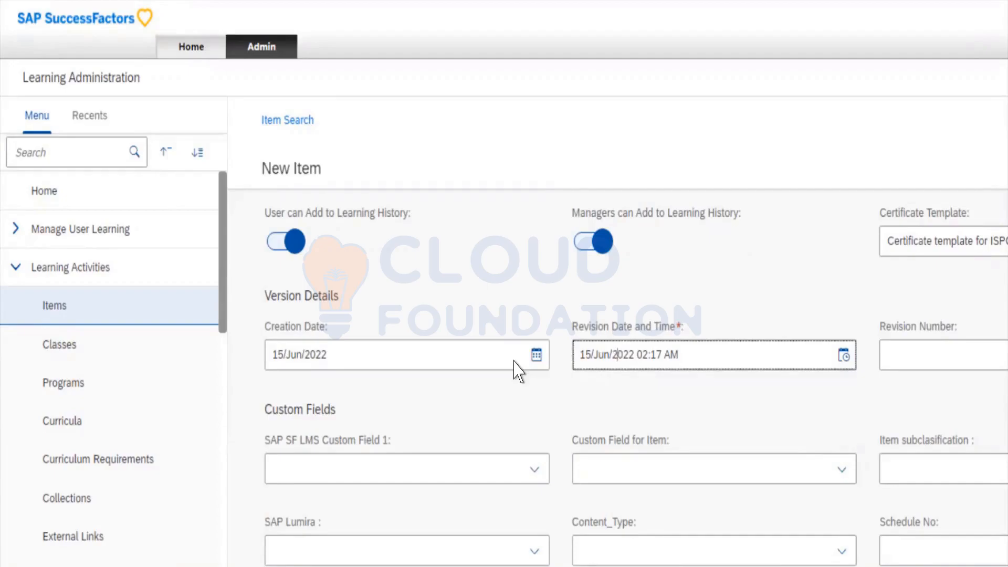
pyautogui.scroll(-4, 517, 370)
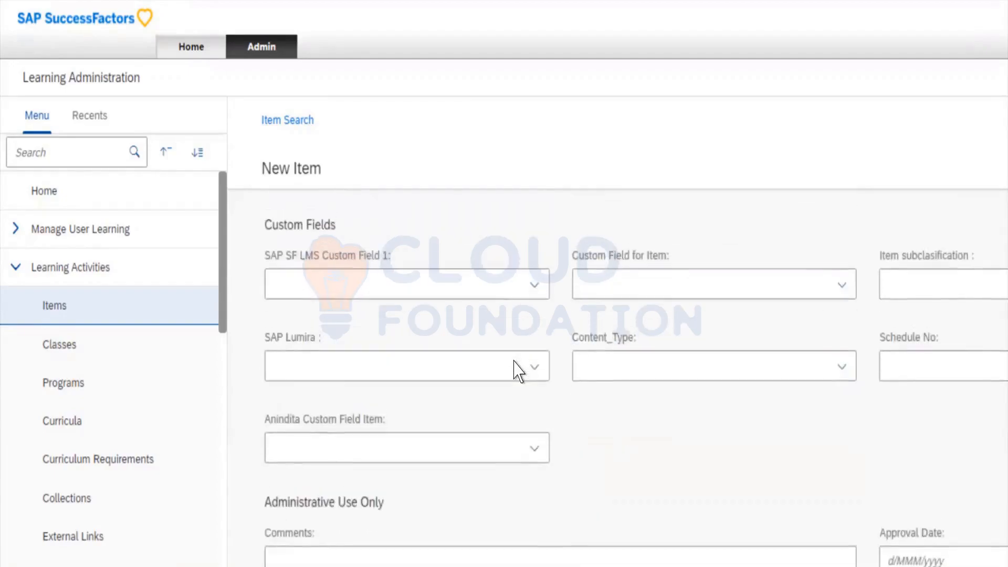
pyautogui.scroll(3, 517, 370)
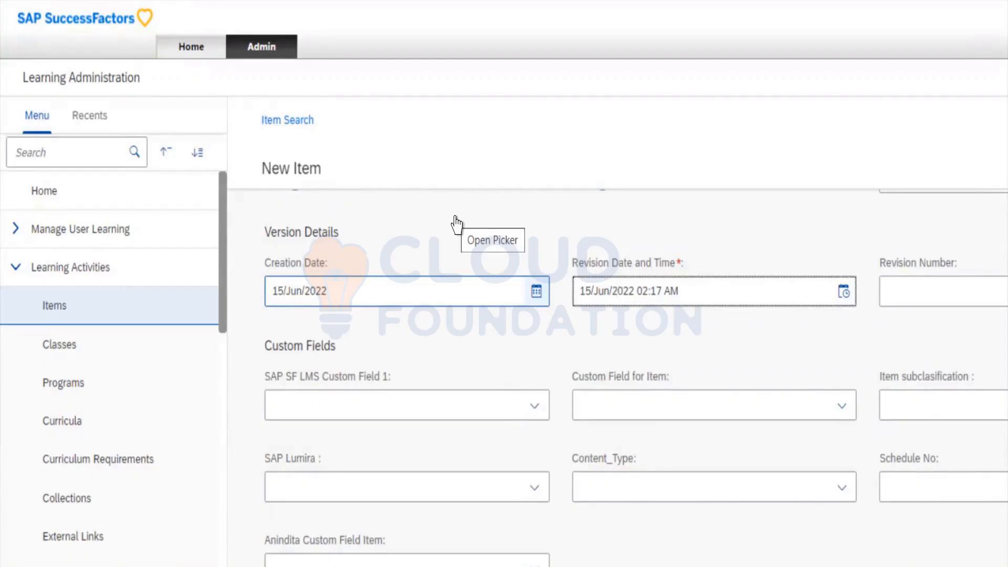
pyautogui.press('Tab')
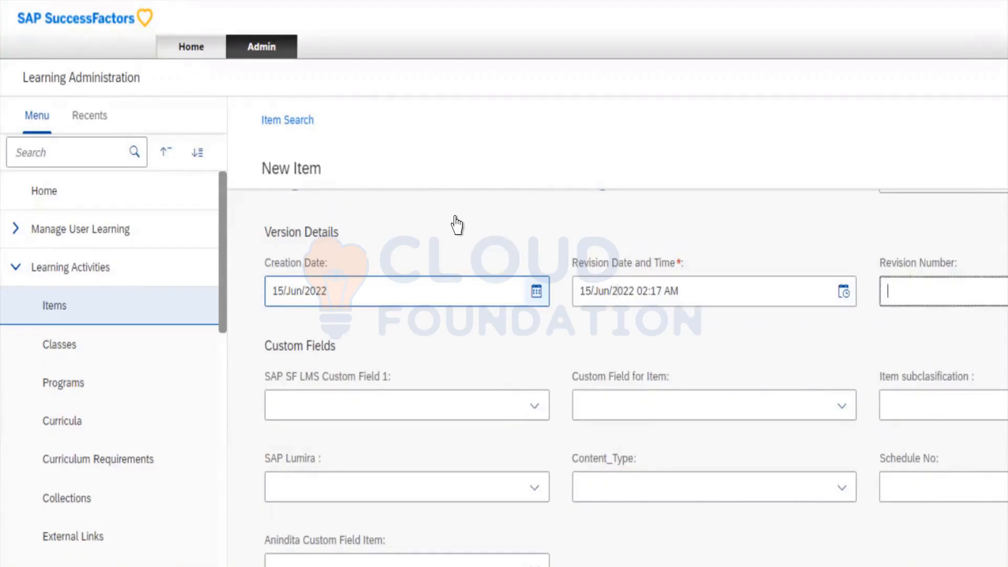
pyautogui.write('1')
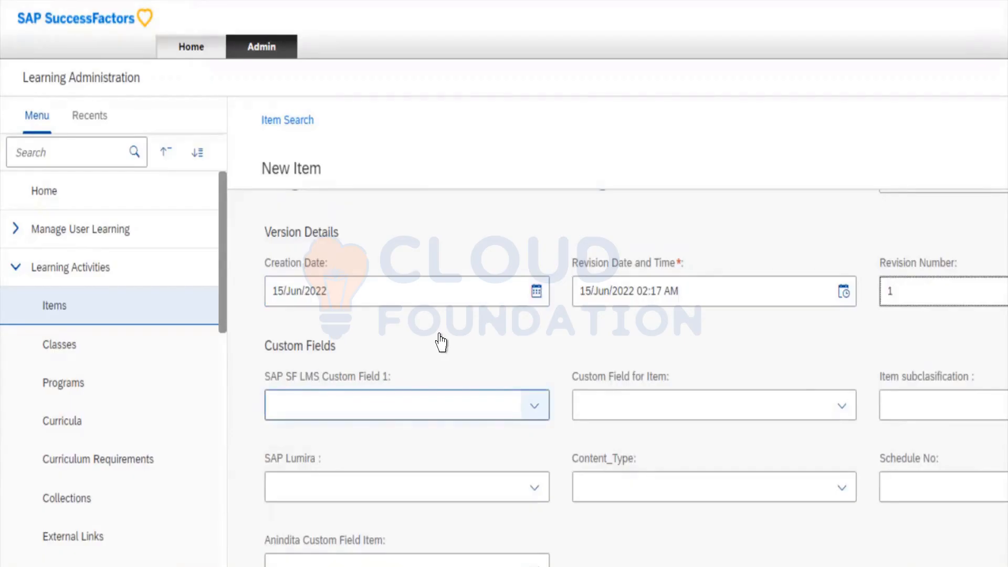
# View the choices for SAP SF LMS Custom Field 1 and Custom Field for Item, and close the lists without selecting anything
pyautogui.press('Tab')
pyautogui.press('Tab')
pyautogui.press('Tab')
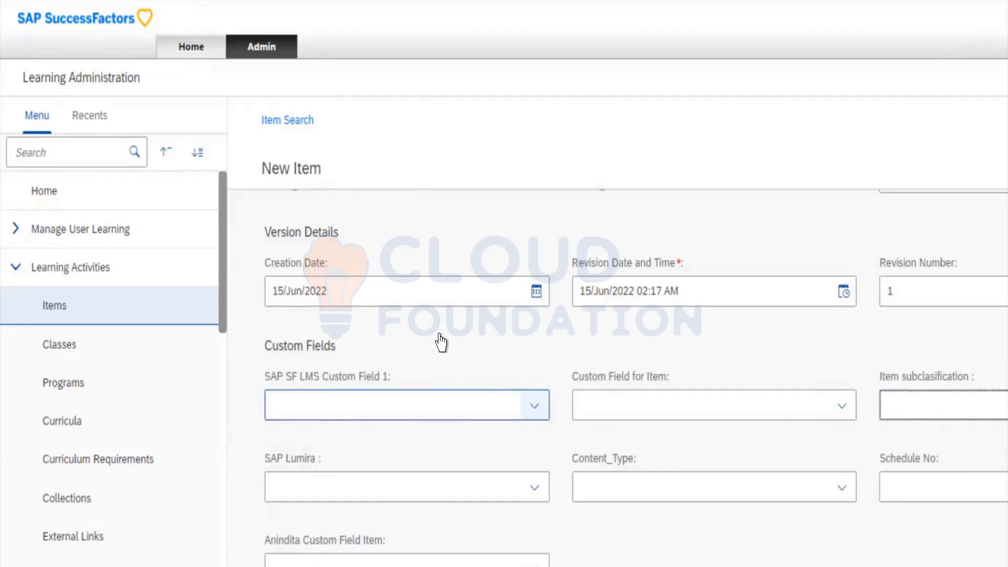
pyautogui.click(534, 406)
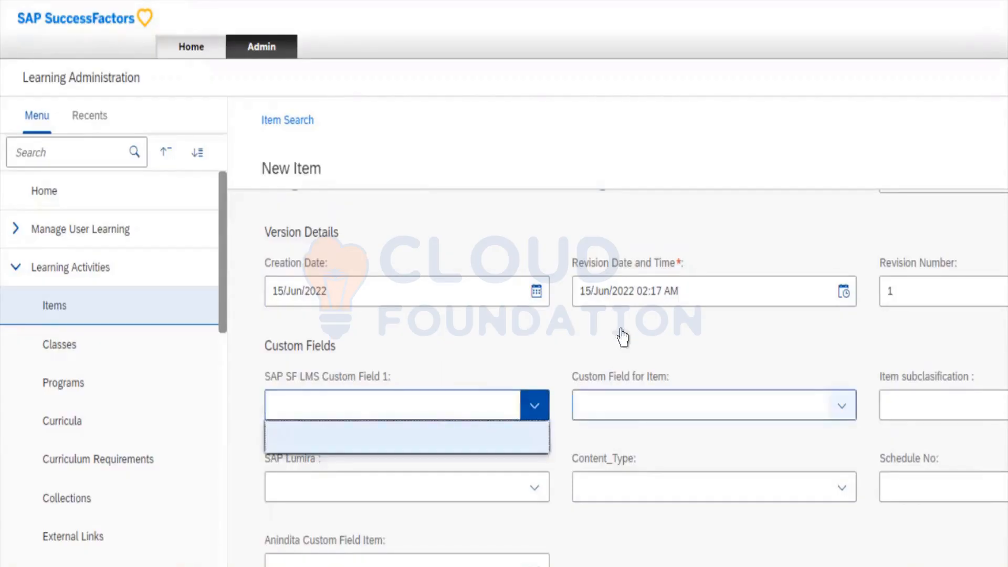
pyautogui.click(643, 405)
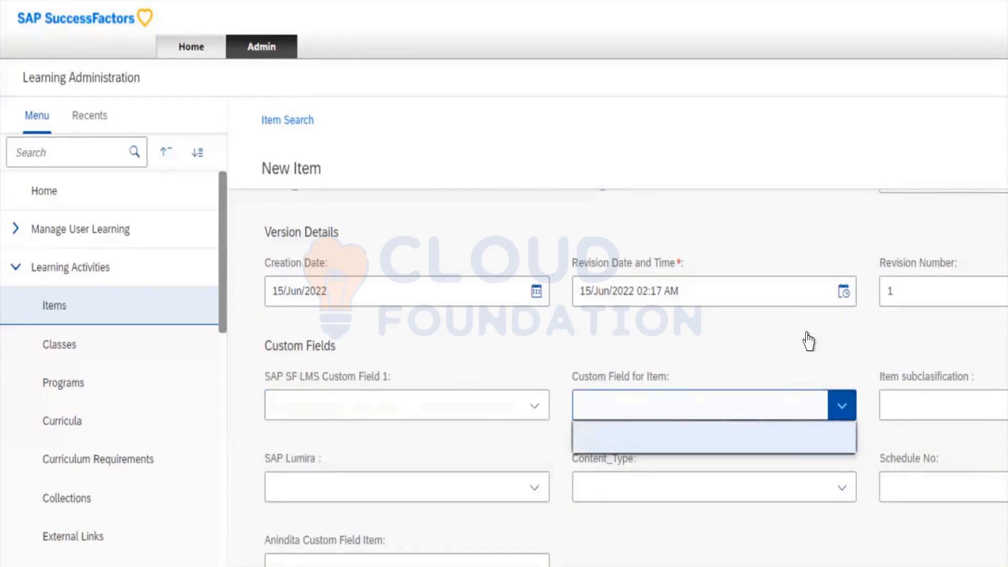
pyautogui.click(889, 337)
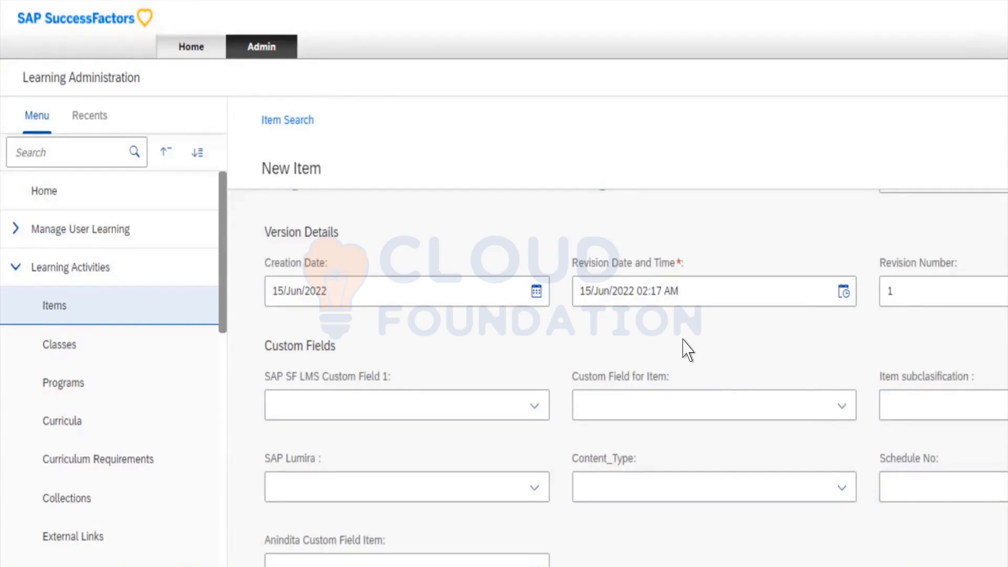
# Enter the comment "Test (This training was created for SAP)" in the new item's Administrative Use Only section, leaving the Approval Date blank
pyautogui.scroll(-3, 686, 351)
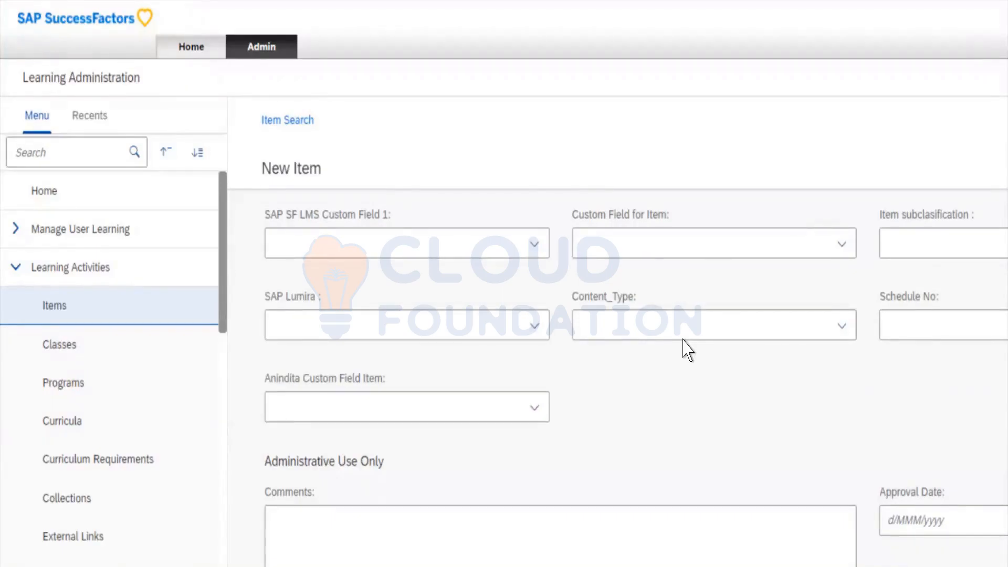
pyautogui.scroll(-1, 688, 349)
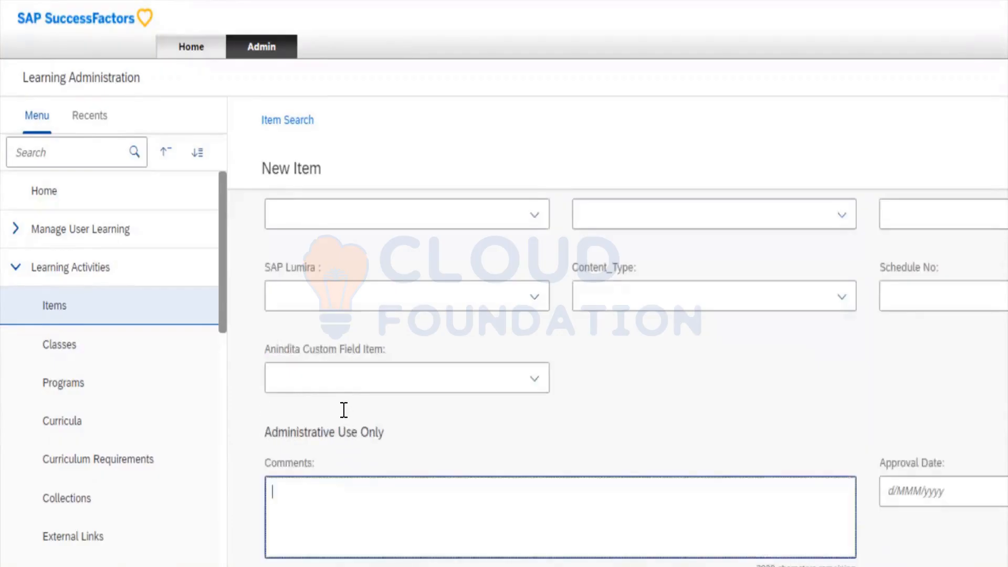
pyautogui.click(357, 372)
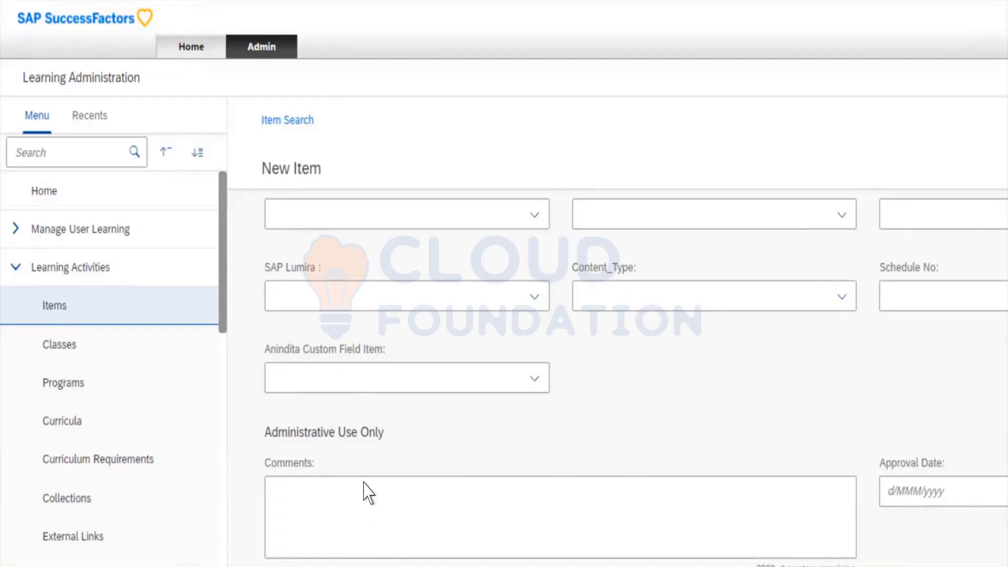
pyautogui.click(311, 464)
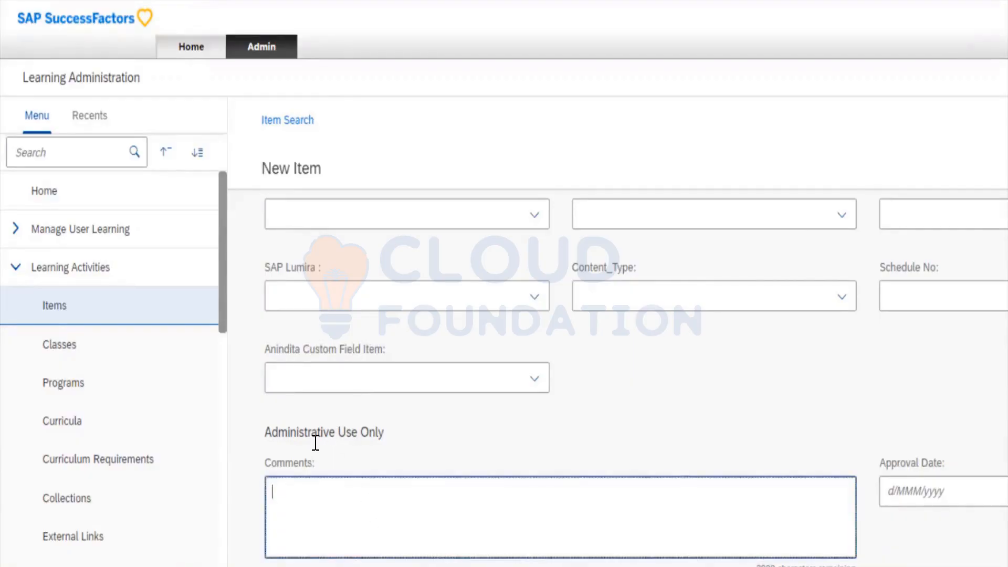
pyautogui.write('Test (This trainin')
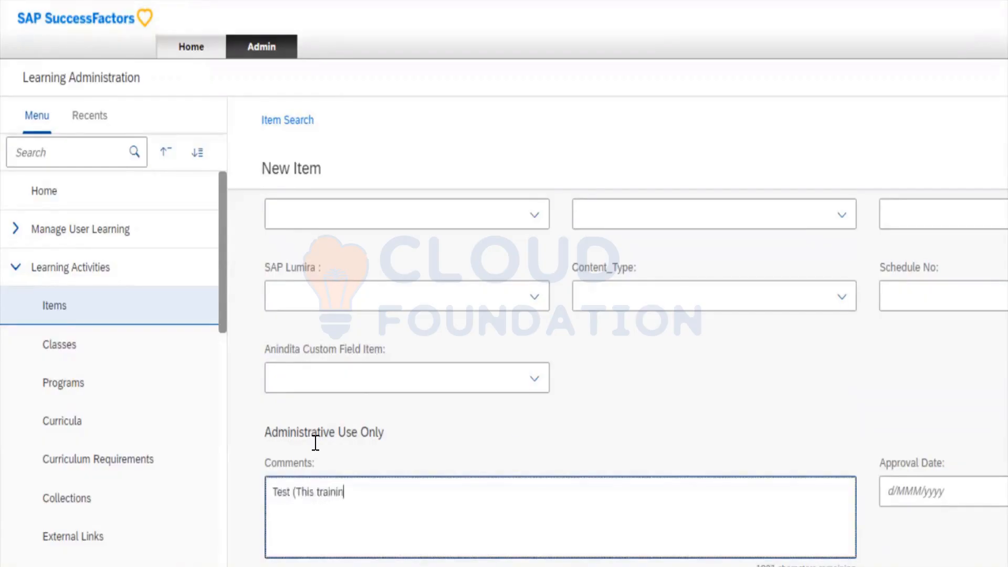
pyautogui.write('g was created for SAP)')
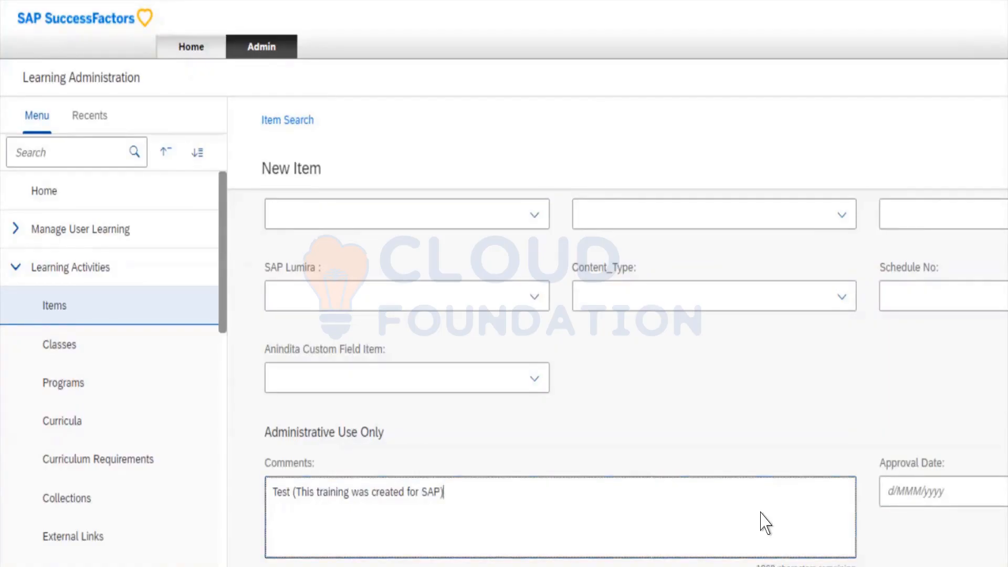
pyautogui.click(916, 505)
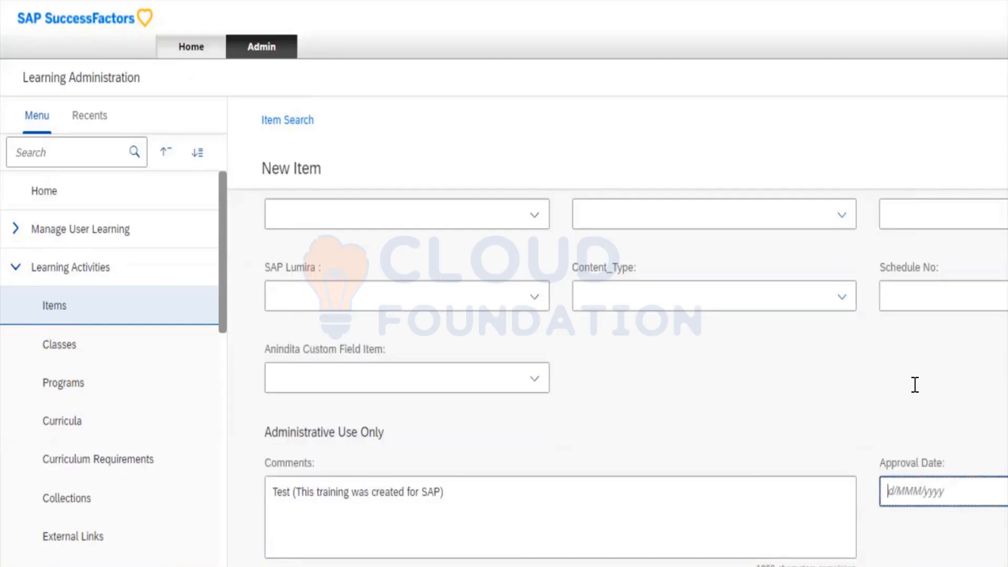
pyautogui.click(812, 413)
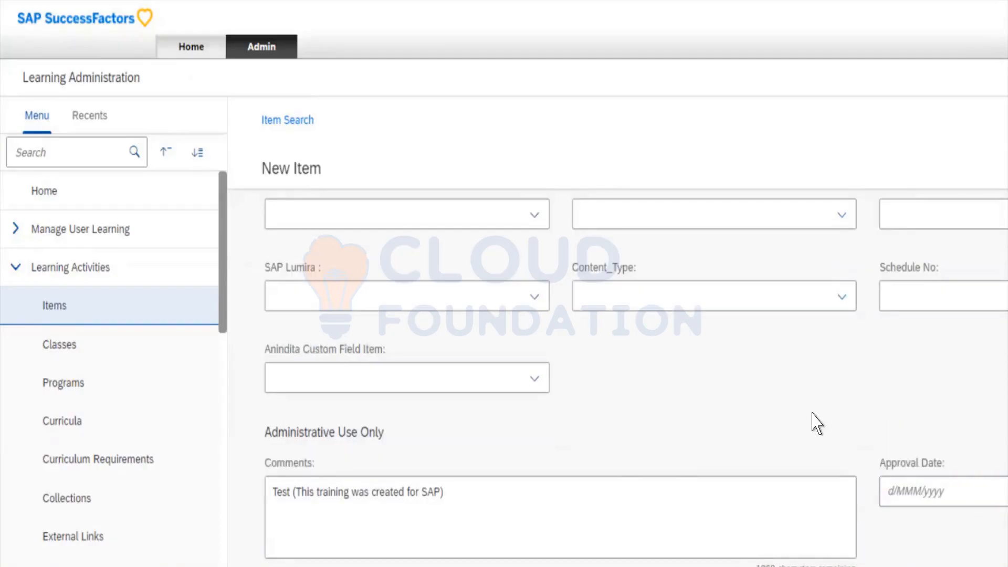
pyautogui.scroll(5, 813, 413)
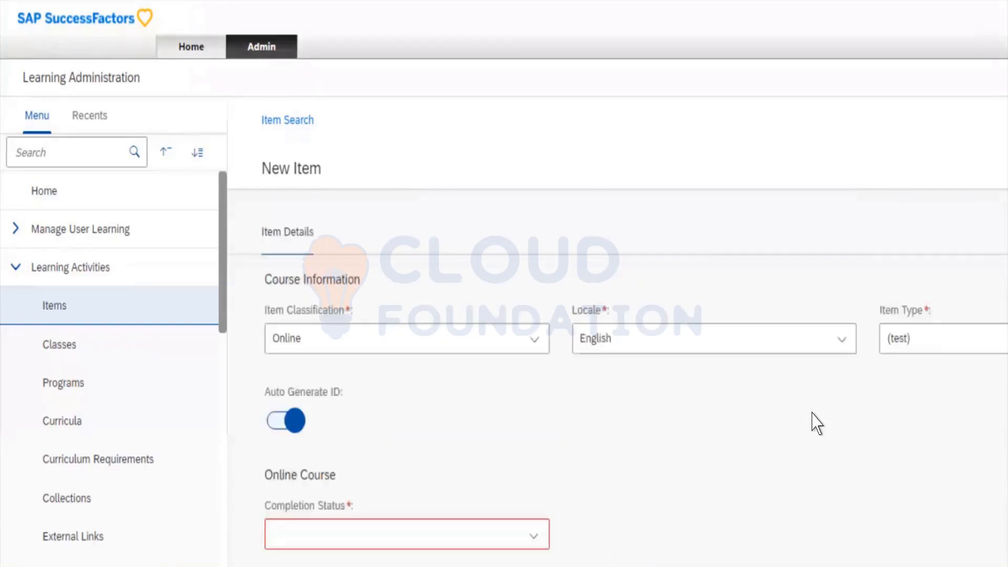
pyautogui.scroll(-10, 813, 413)
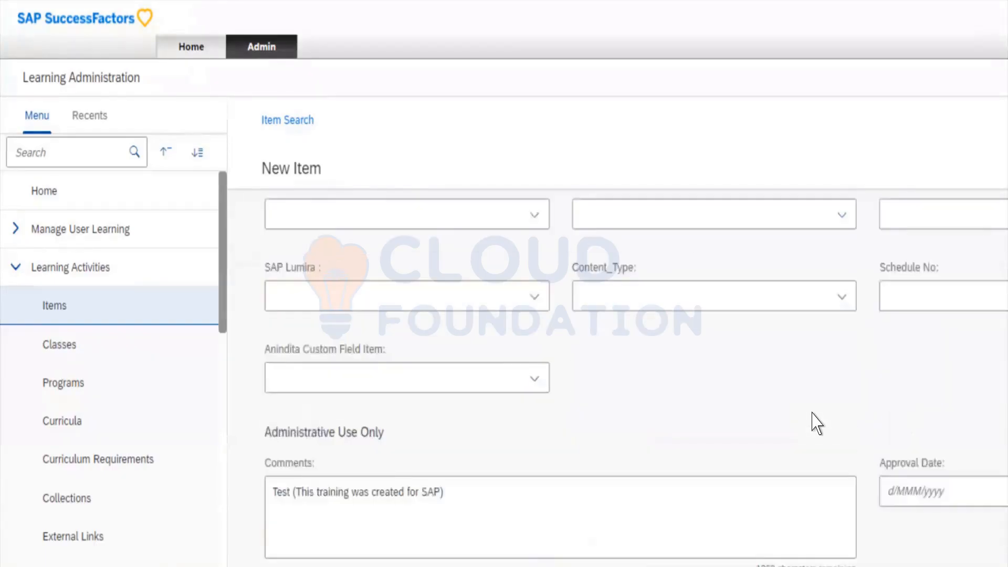
pyautogui.click(885, 517)
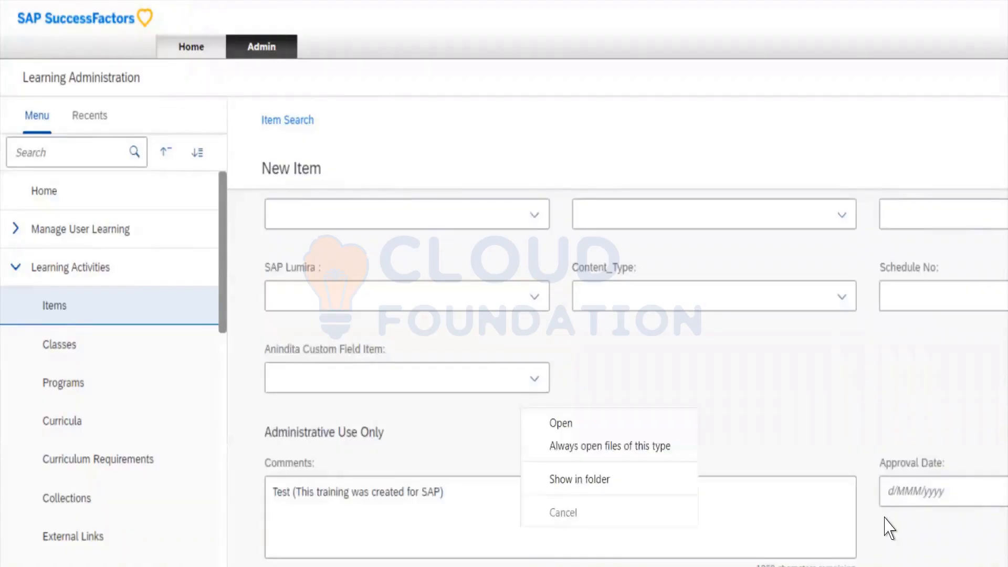
pyautogui.click(786, 426)
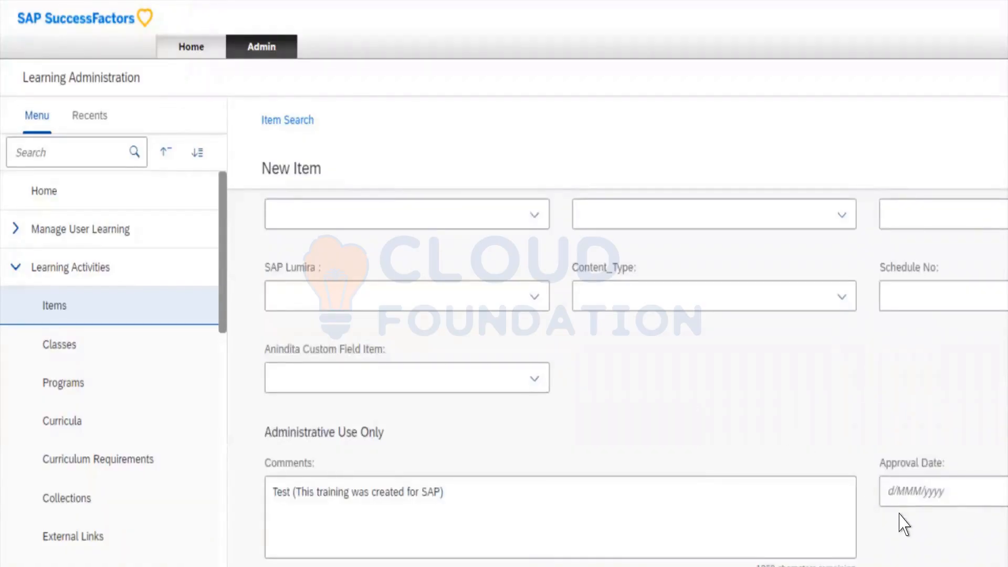
pyautogui.scroll(3, 903, 522)
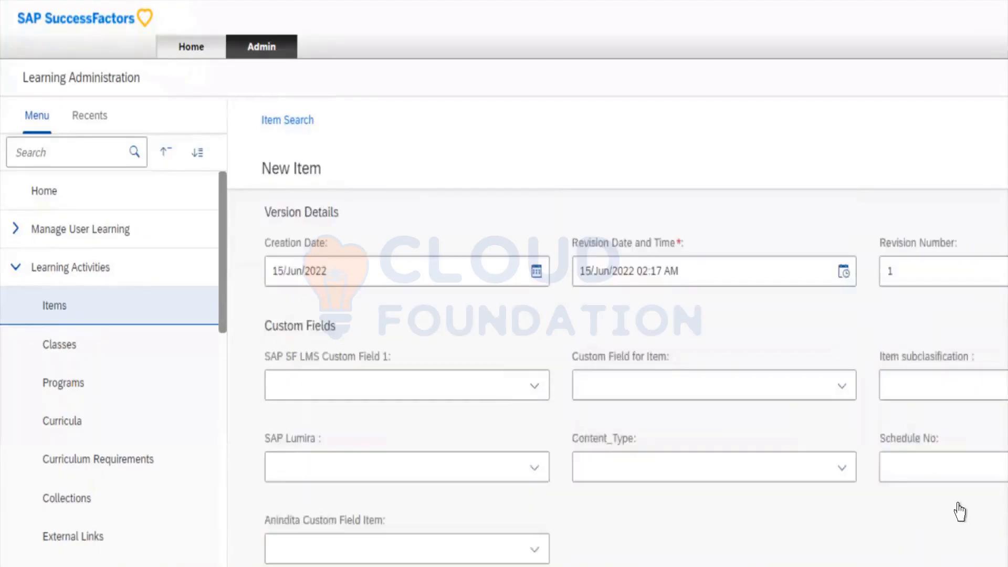